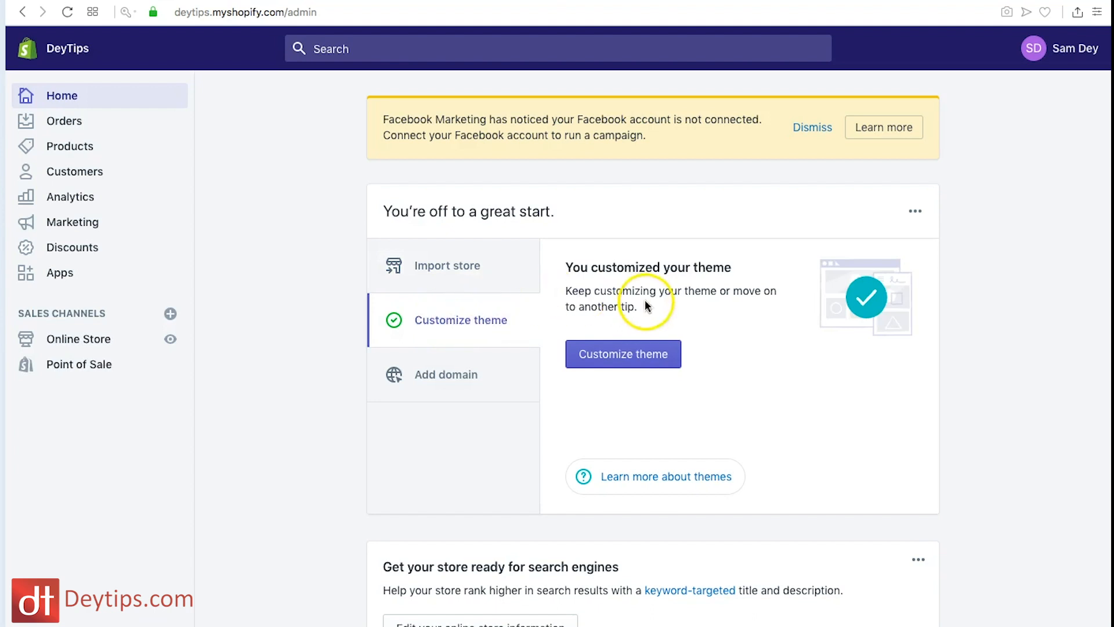
# Go to the store's theme management page, view the storefront of the live Jumpstart theme, and return to the themes
pyautogui.click(632, 359)
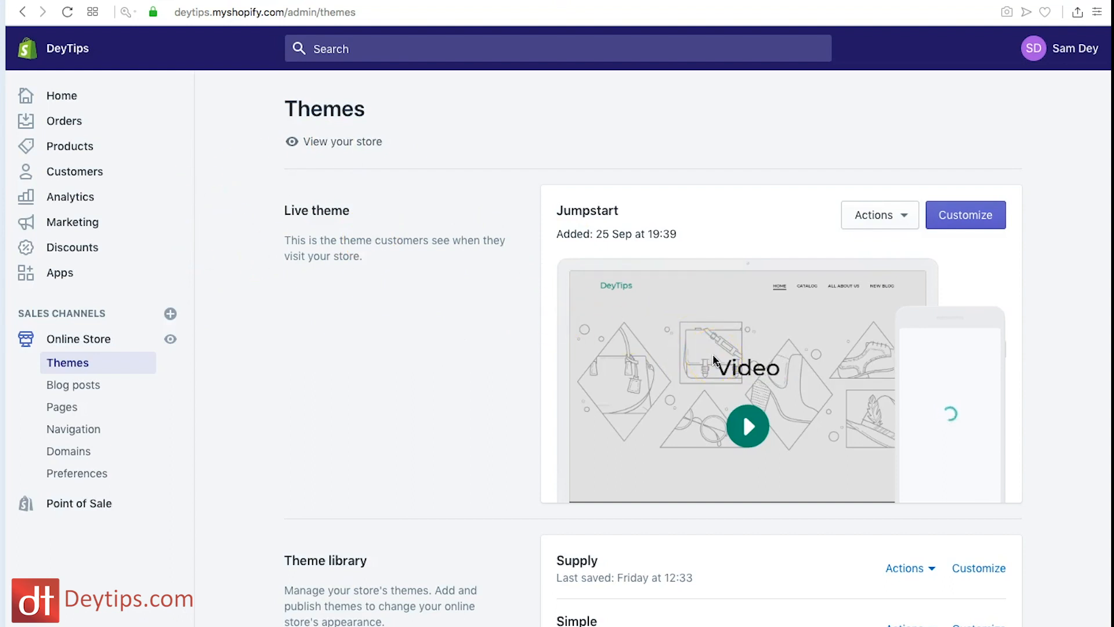
pyautogui.click(902, 213)
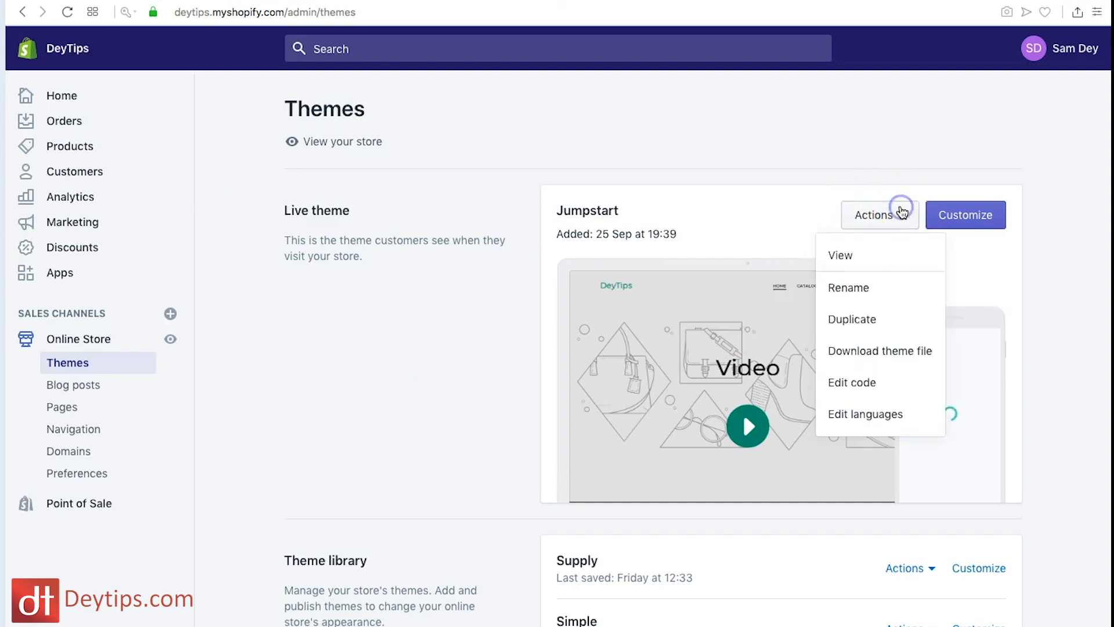
pyautogui.click(872, 263)
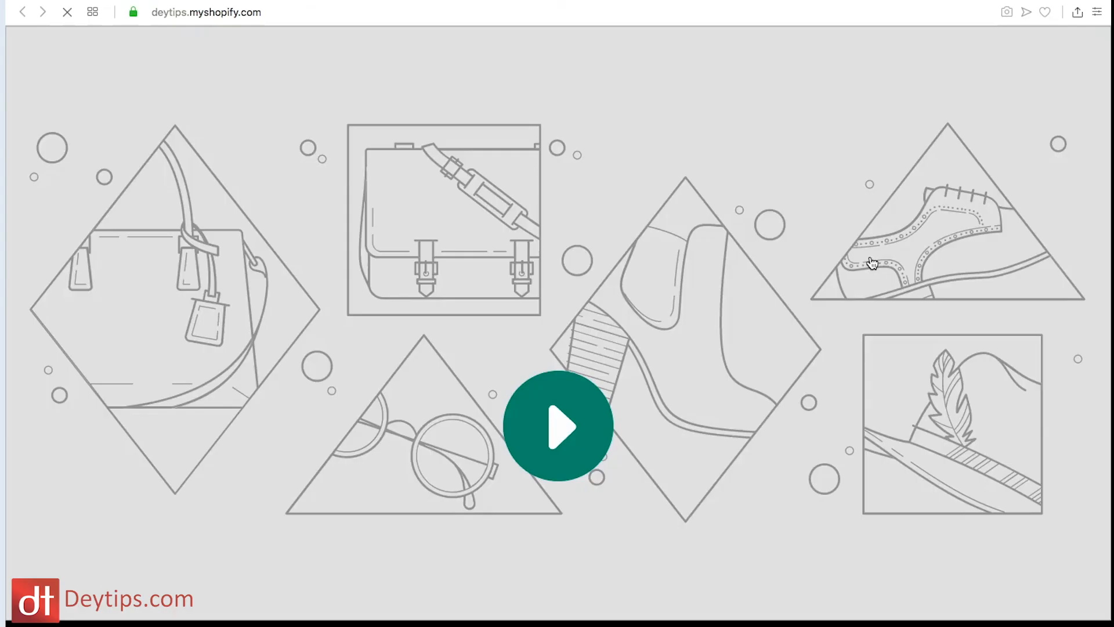
pyautogui.scroll(-15, 596, 361)
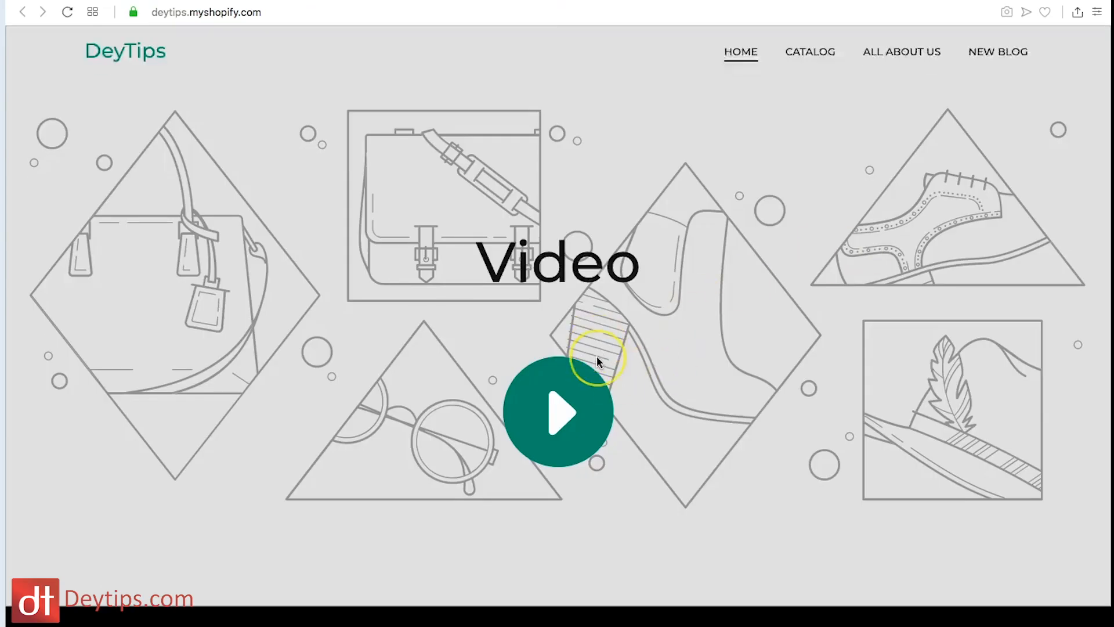
pyautogui.scroll(-7, 599, 361)
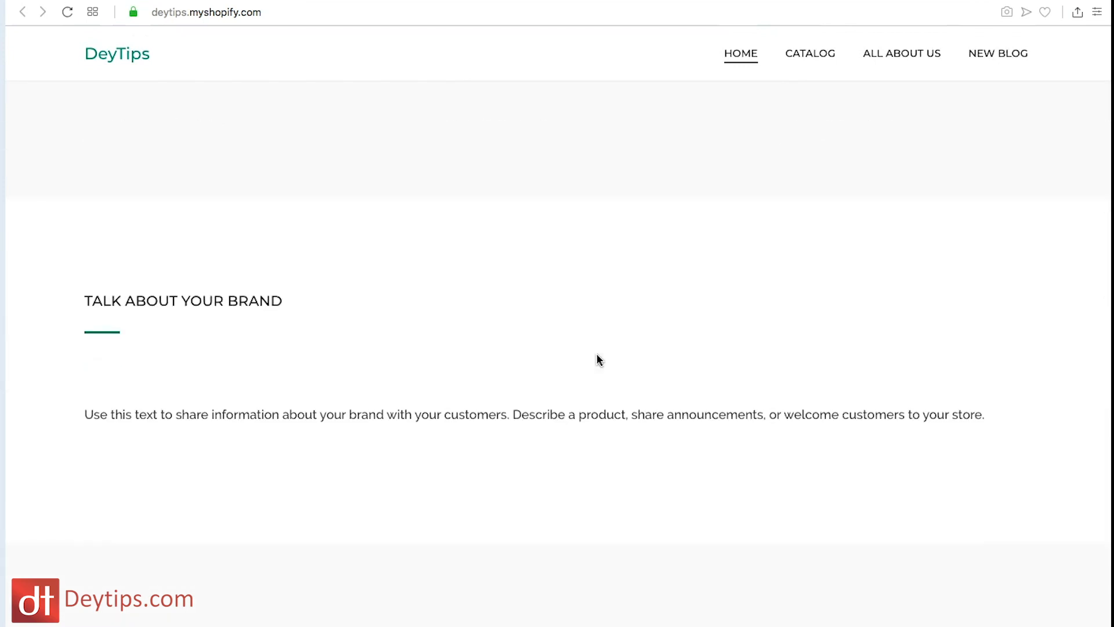
pyautogui.scroll(-12, 597, 355)
pyautogui.scroll(20, 596, 353)
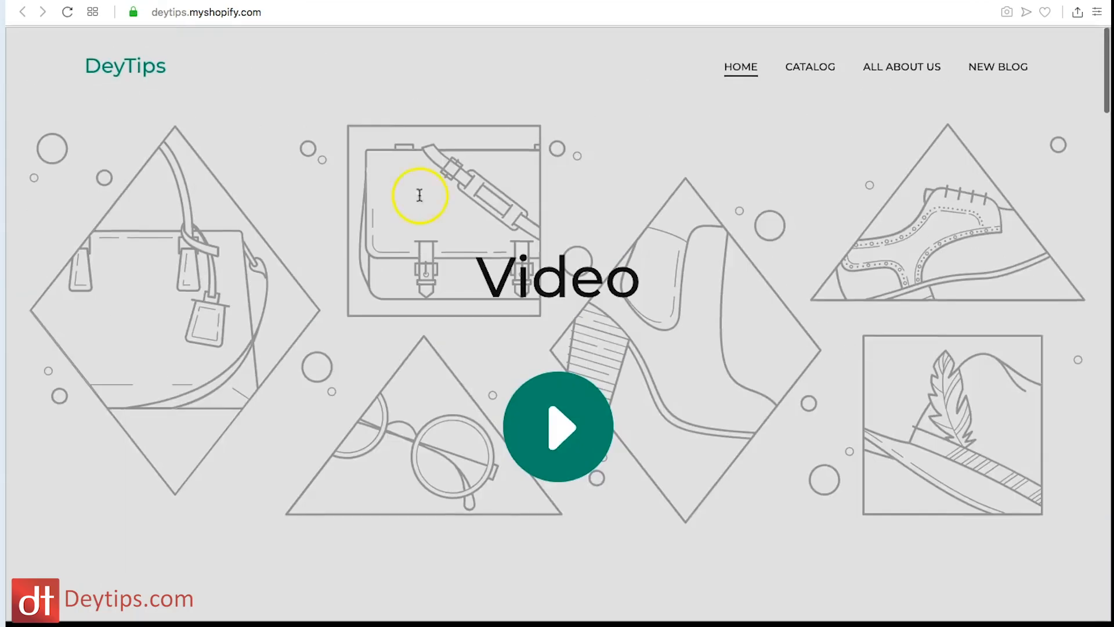
pyautogui.click(82, 1)
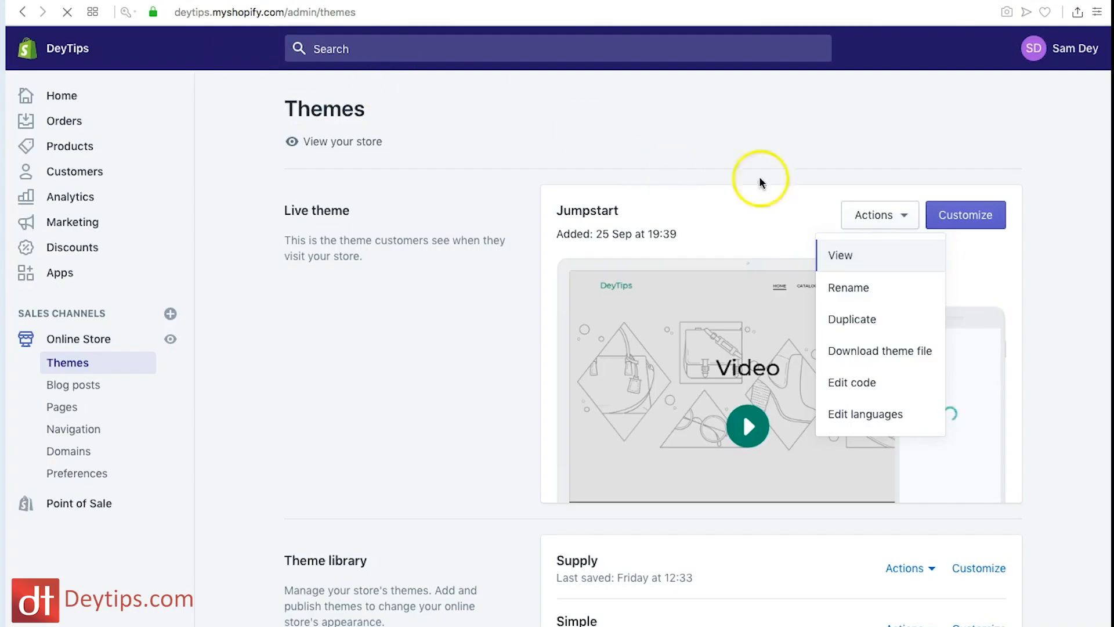
pyautogui.click(1023, 274)
# Browse the free themes and add Supply in the Light style to the theme library
pyautogui.scroll(-5, 940, 418)
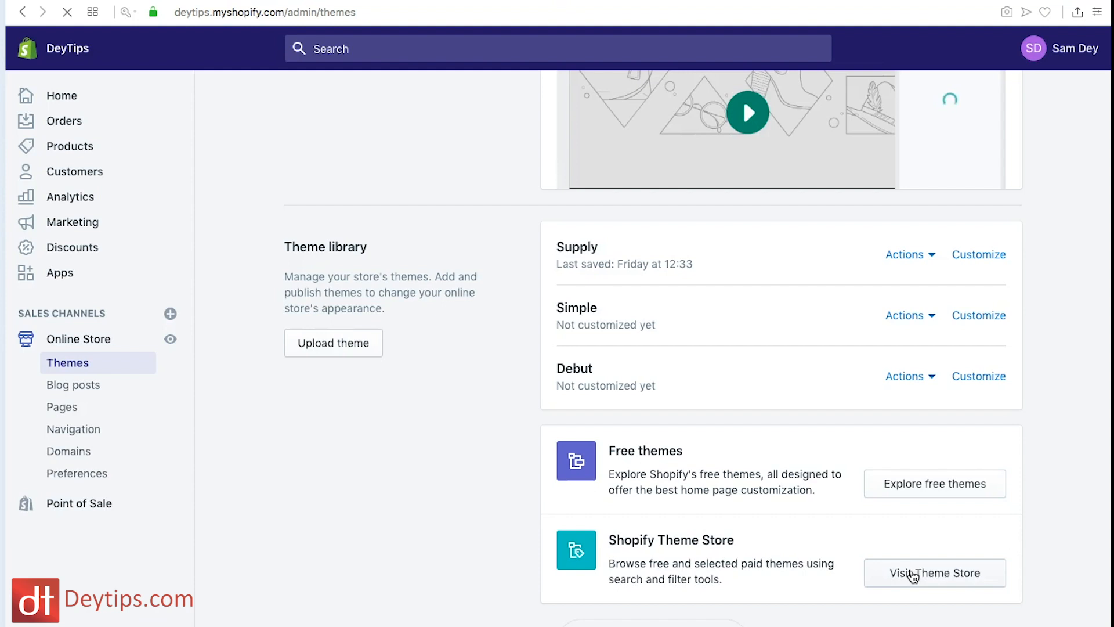
pyautogui.click(944, 487)
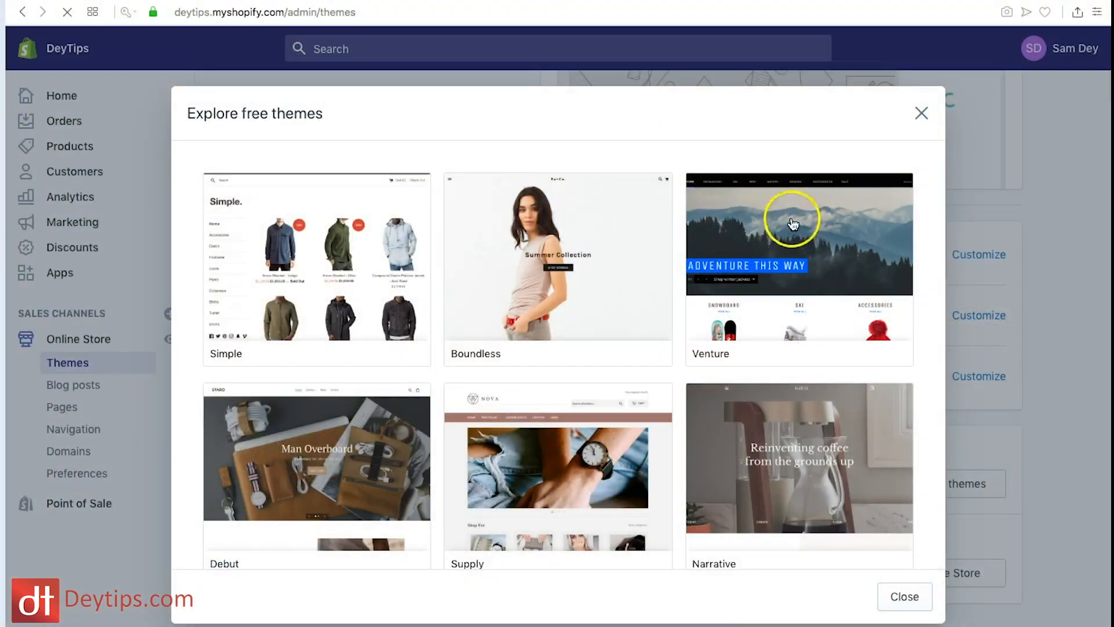
pyautogui.scroll(-3, 653, 308)
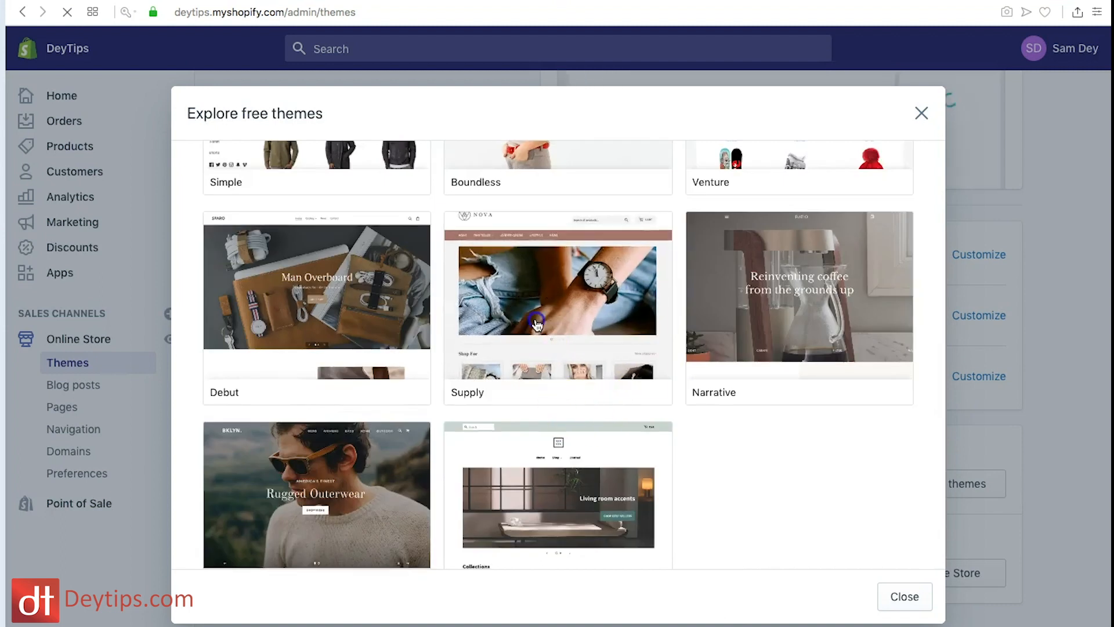
pyautogui.click(537, 324)
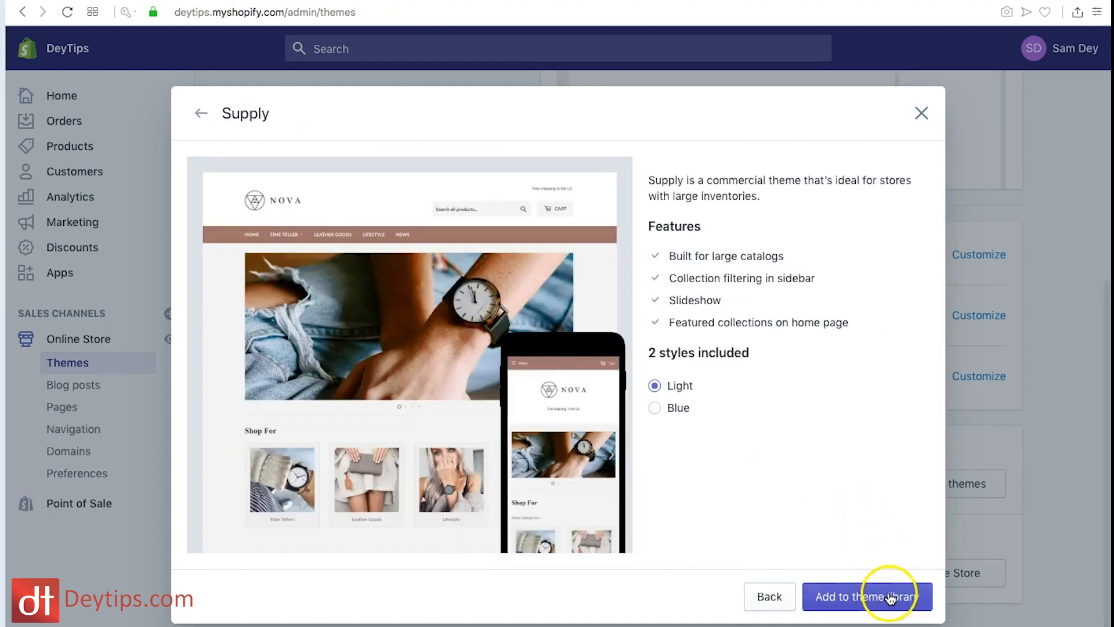
pyautogui.click(850, 601)
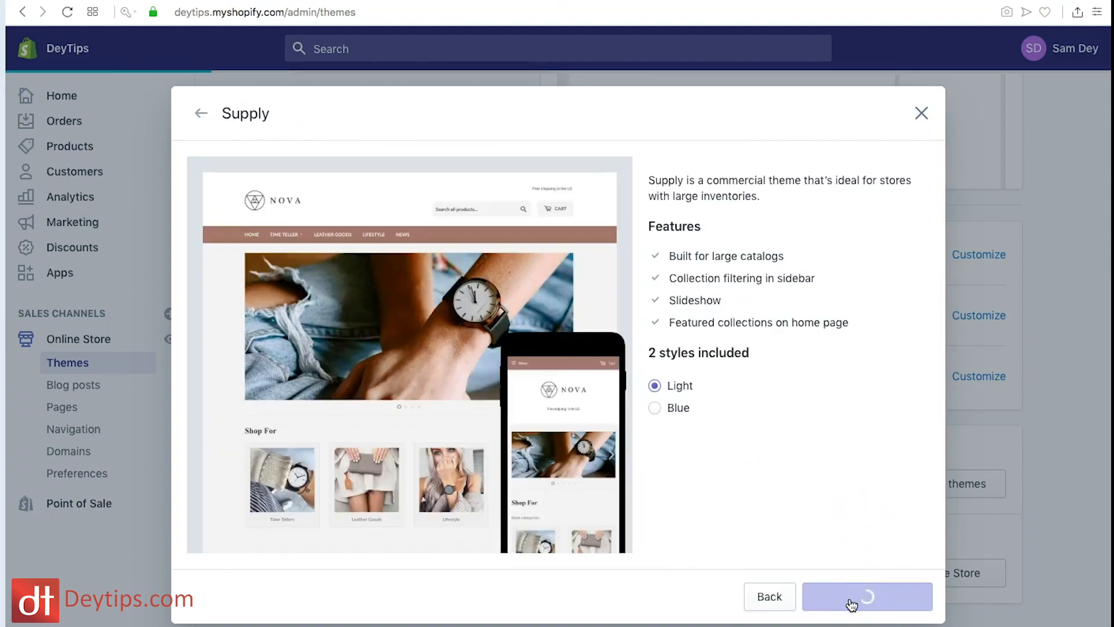
# Examine the actions offered for the newly added Supply theme, such as Preview, Publish, Rename and Edit code
pyautogui.scroll(-4, 848, 601)
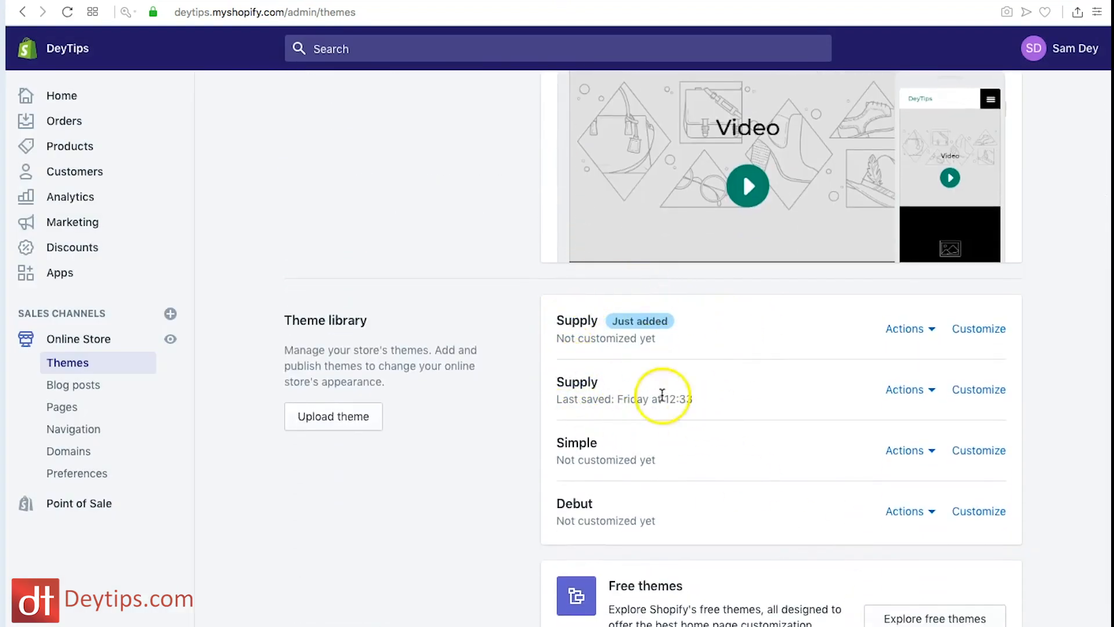
pyautogui.click(930, 331)
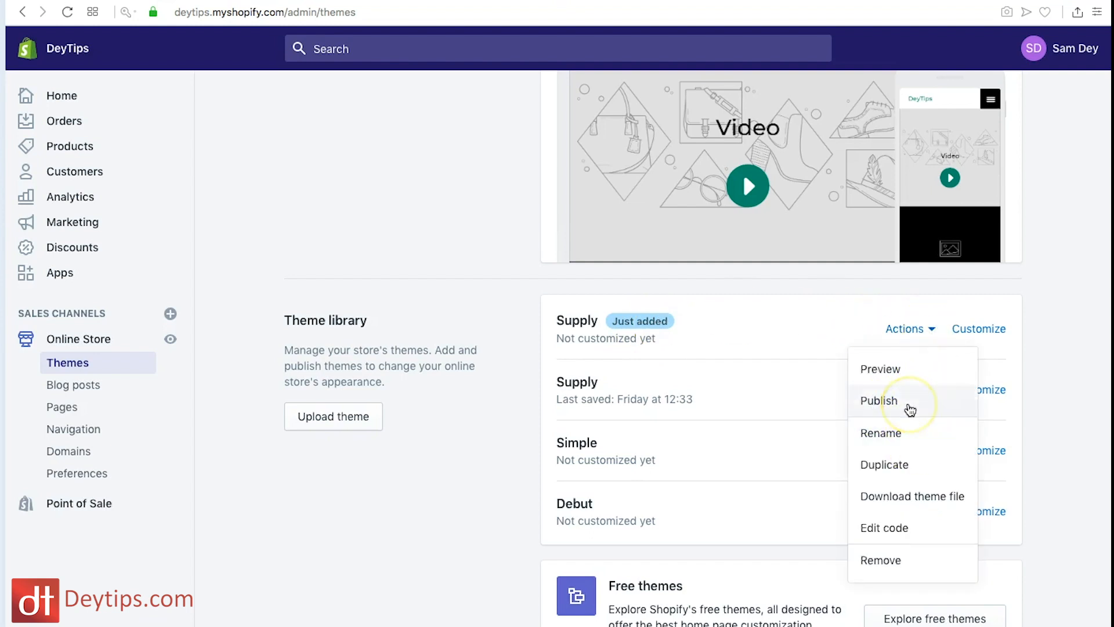
pyautogui.click(907, 378)
pyautogui.click(907, 440)
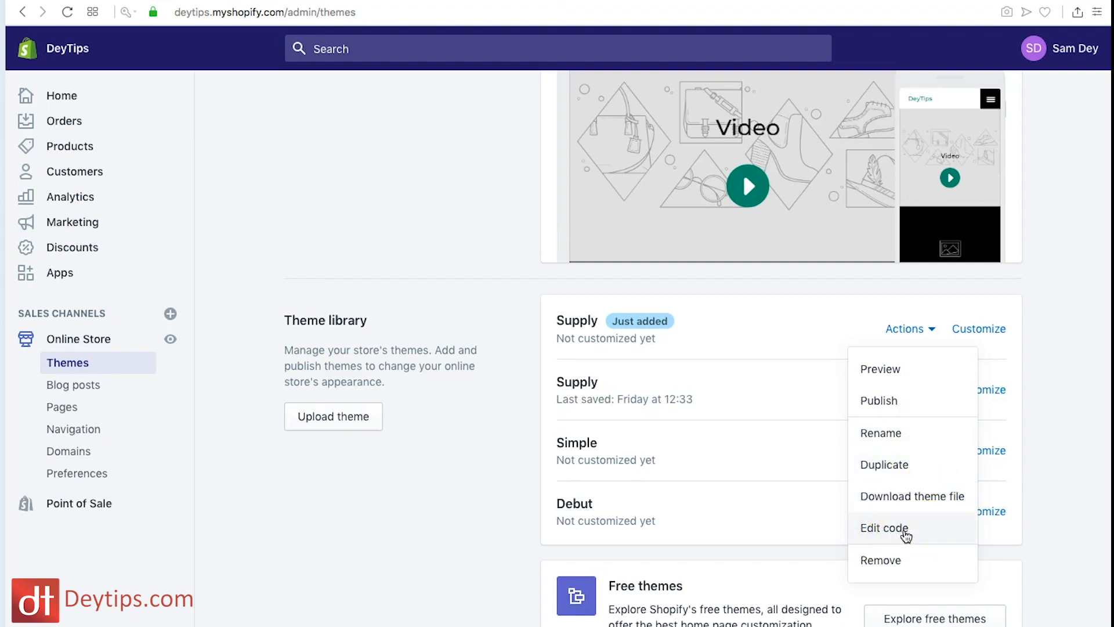
pyautogui.scroll(6, 881, 406)
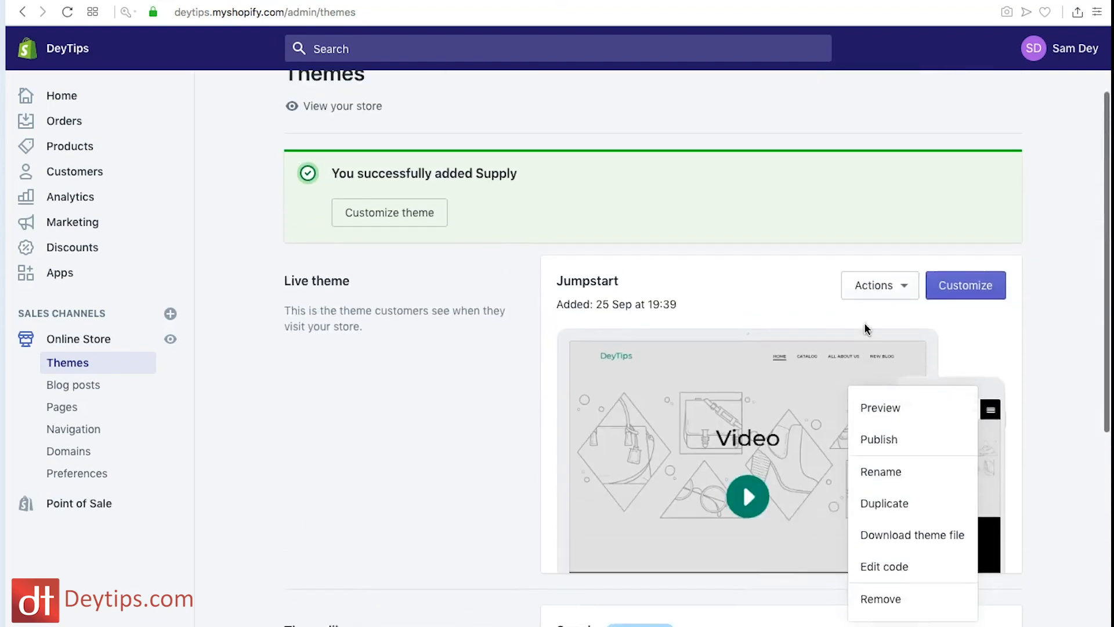
# Open the live Jumpstart theme for customization
pyautogui.click(679, 291)
pyautogui.click(1095, 316)
pyautogui.click(963, 327)
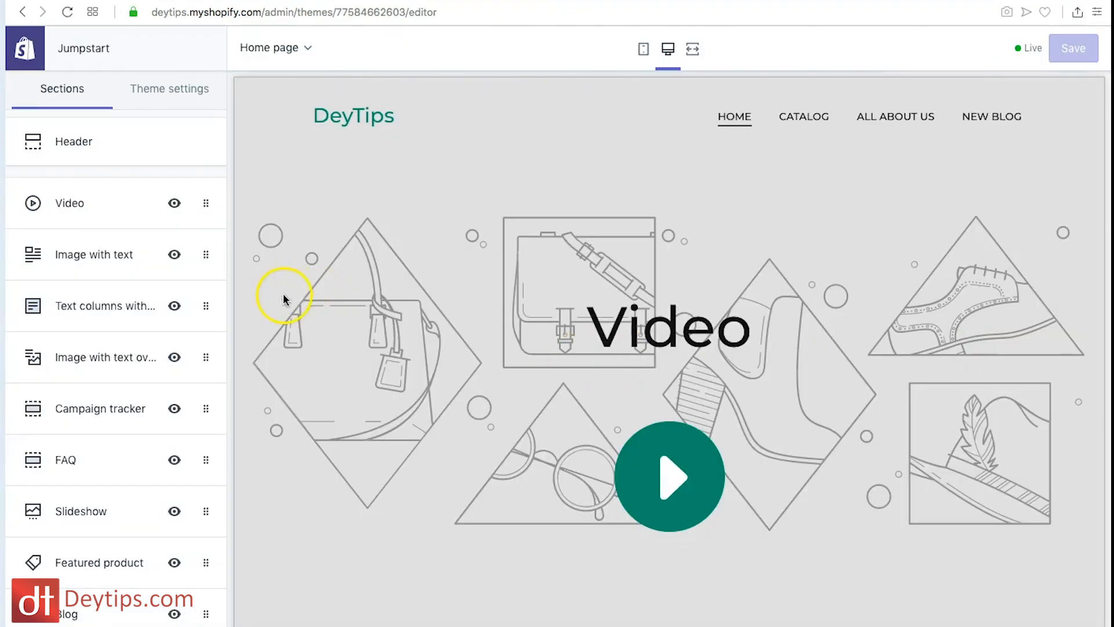
# Examine the home page's section list and compare it with how the Video and Image with text sections appear in the preview
pyautogui.scroll(-10, 283, 299)
pyautogui.scroll(5, 286, 299)
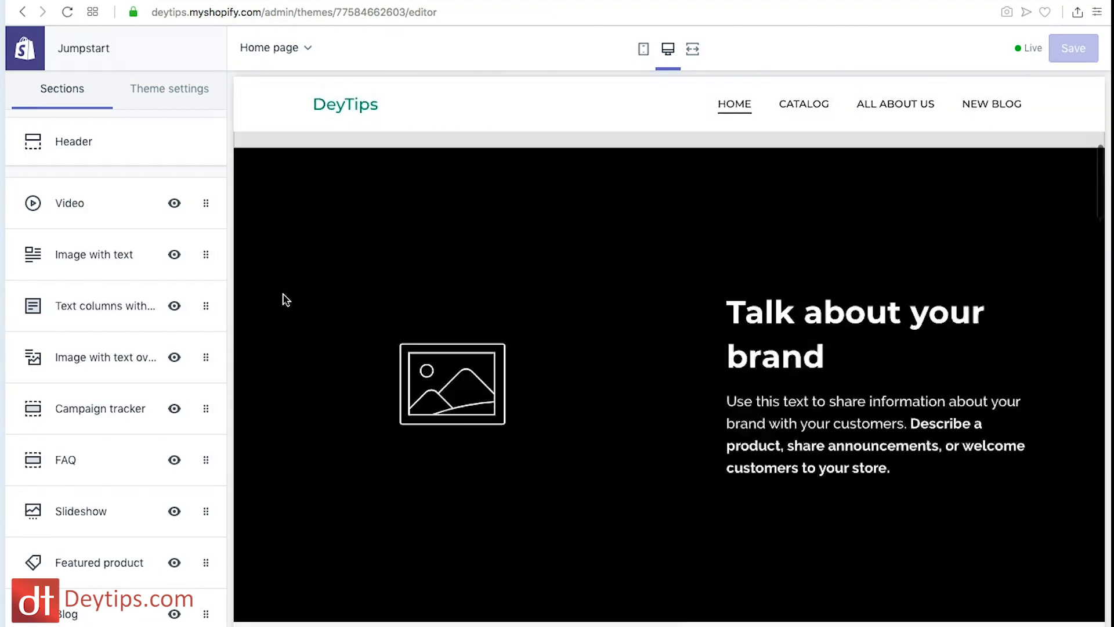
pyautogui.scroll(5, 286, 300)
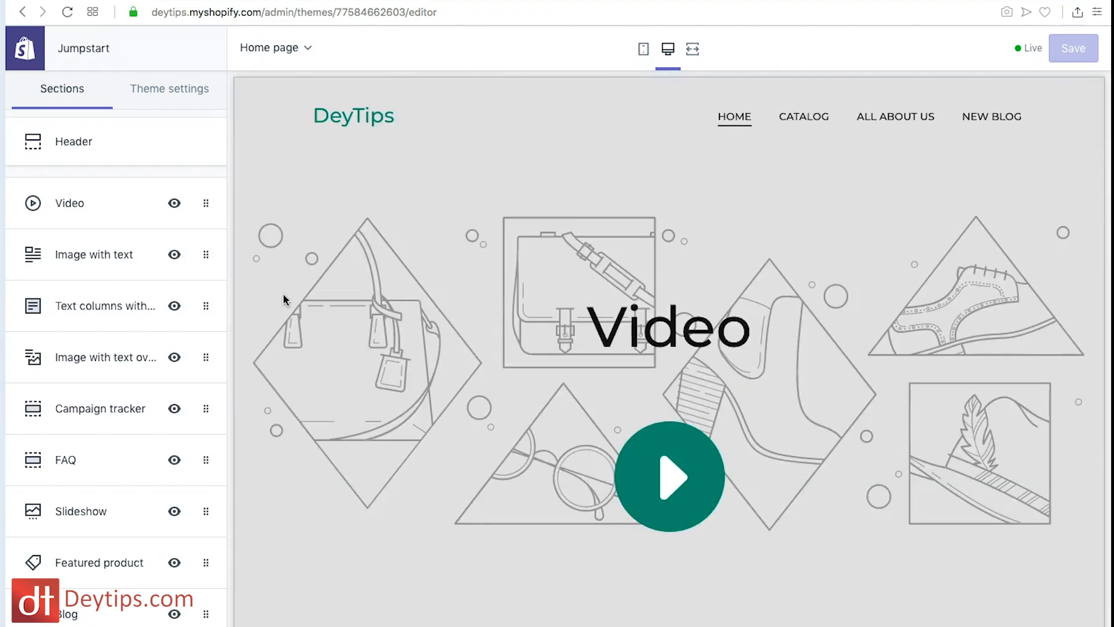
pyautogui.scroll(-2, 109, 345)
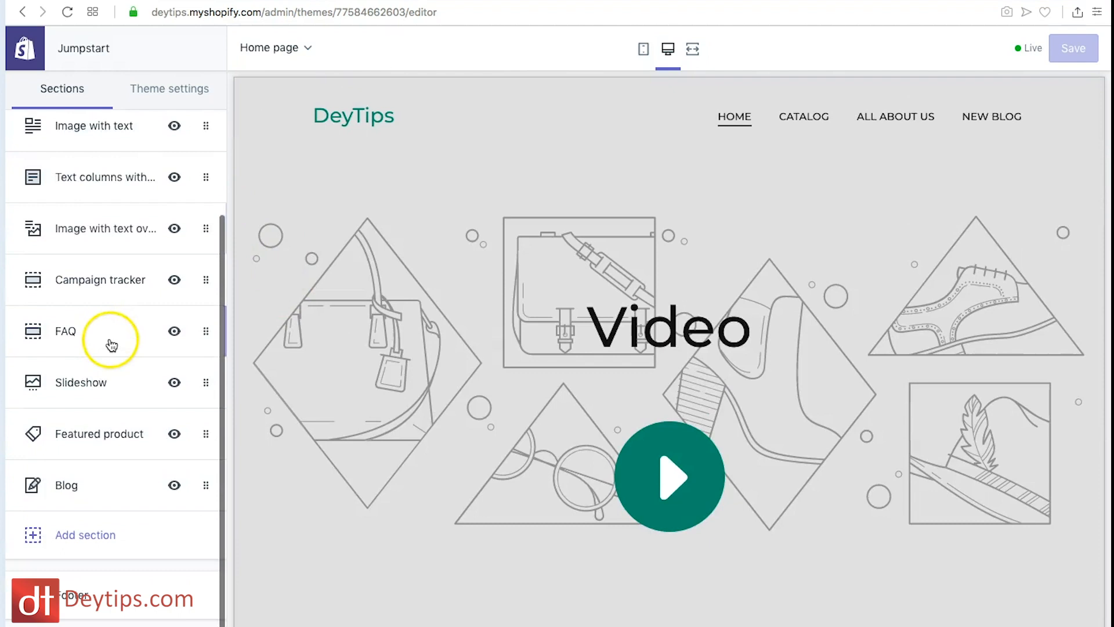
pyautogui.scroll(2, 95, 232)
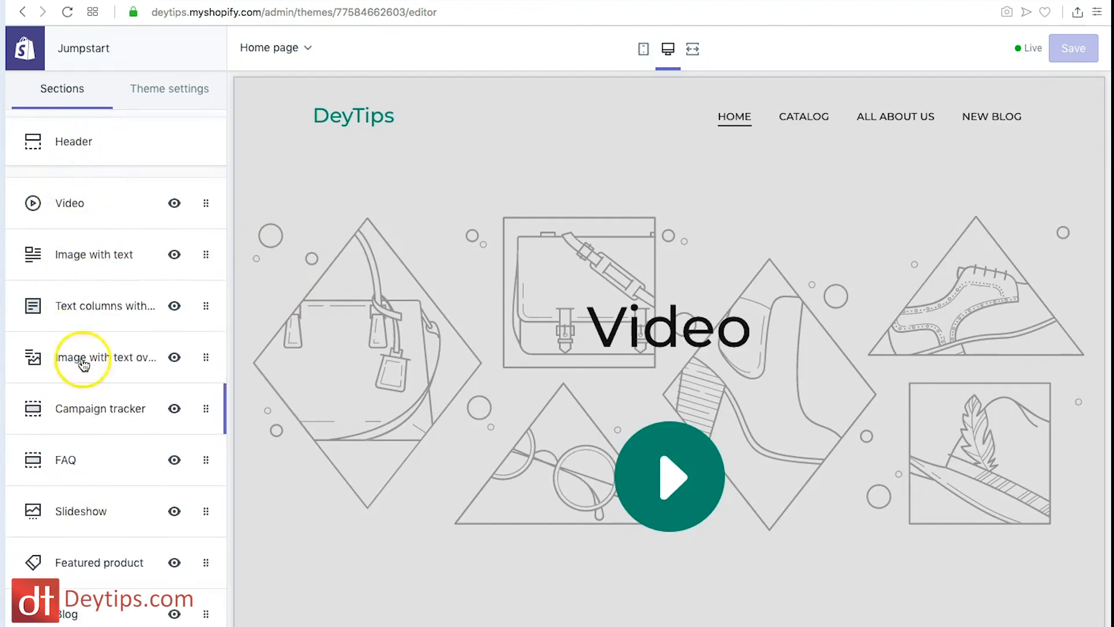
pyautogui.scroll(-5, 558, 271)
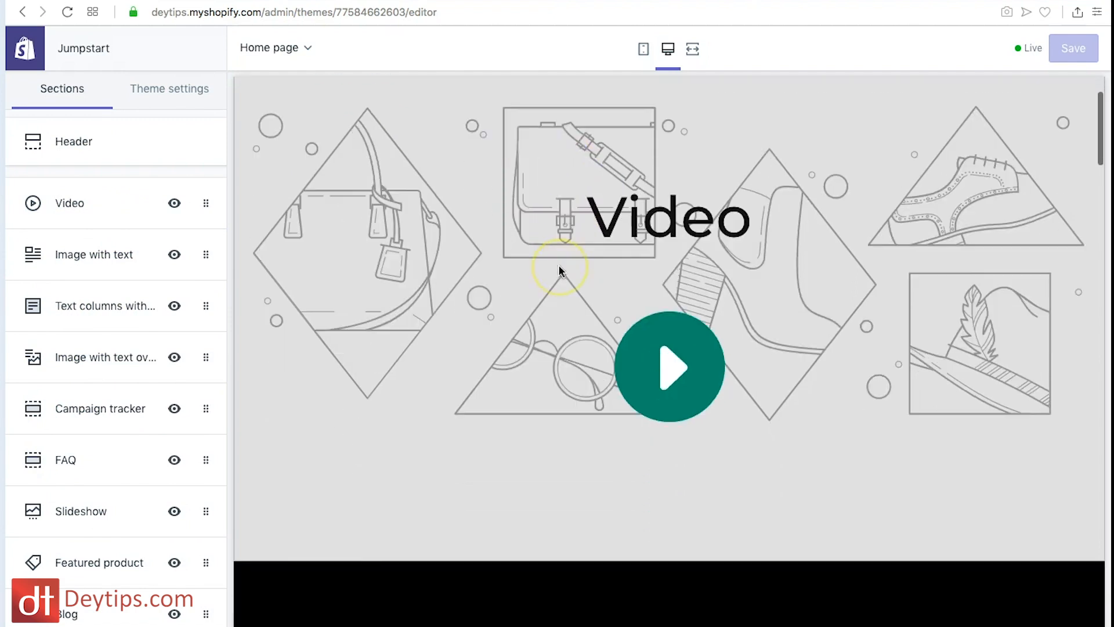
pyautogui.scroll(5, 559, 270)
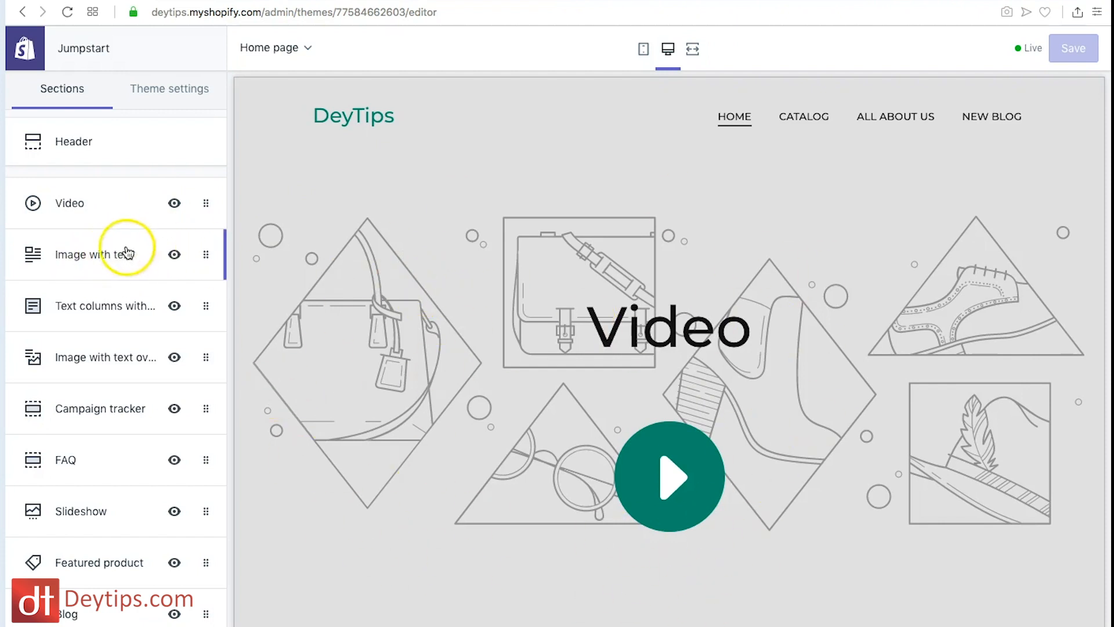
pyautogui.scroll(-8, 518, 301)
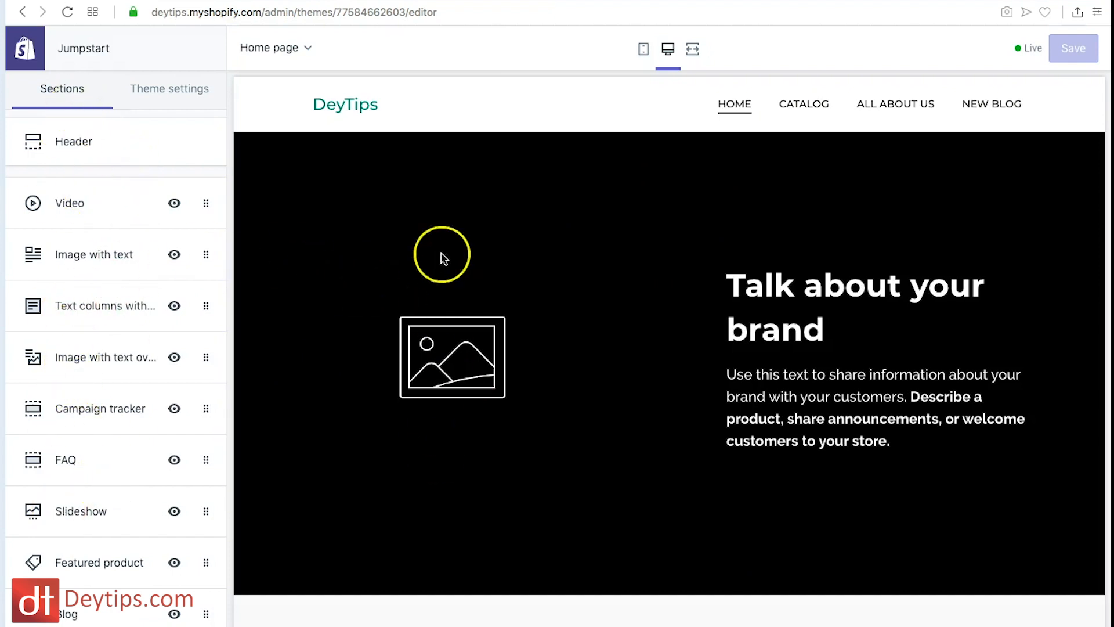
pyautogui.scroll(3, 405, 363)
pyautogui.scroll(6, 404, 363)
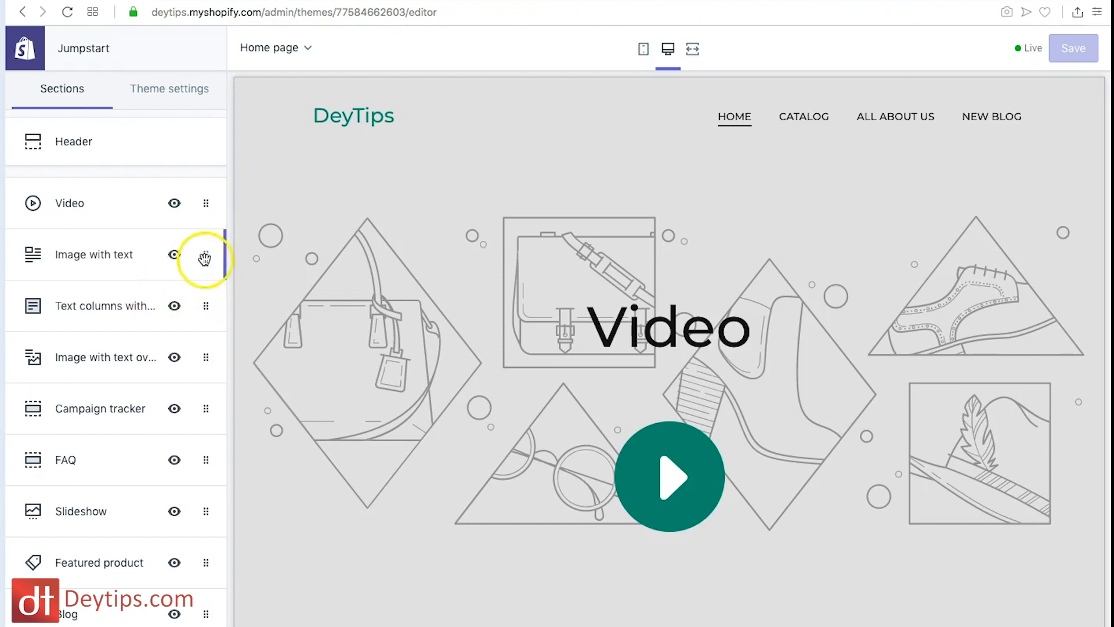
# Move the Image with text section above the Video section on the home page and open its settings
pyautogui.moveTo(208, 255); pyautogui.dragTo(204, 182)
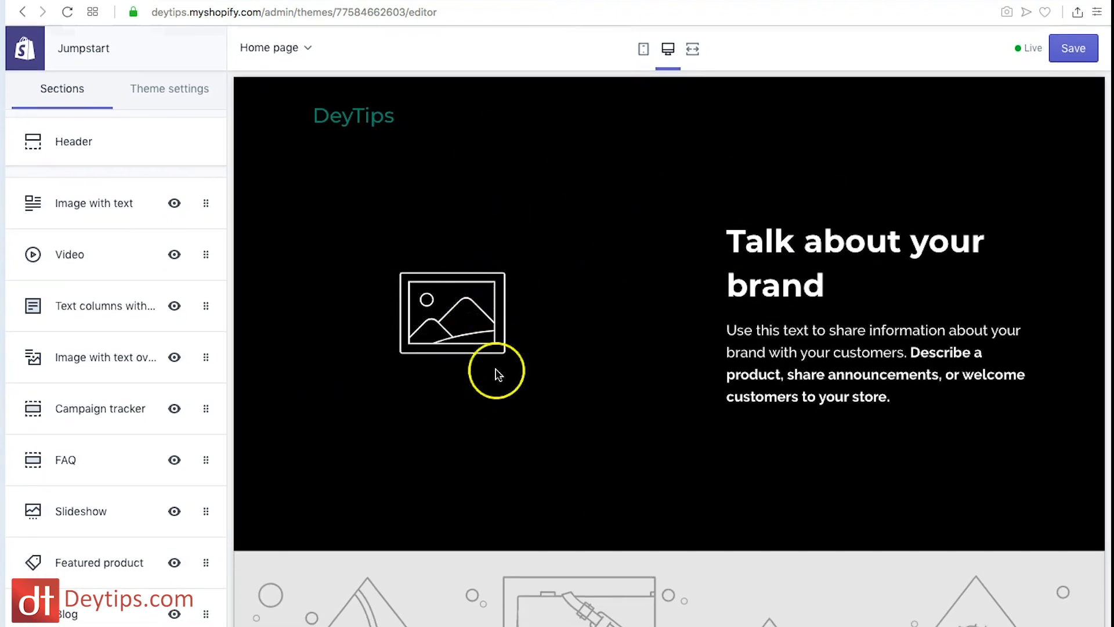
pyautogui.scroll(-6, 525, 377)
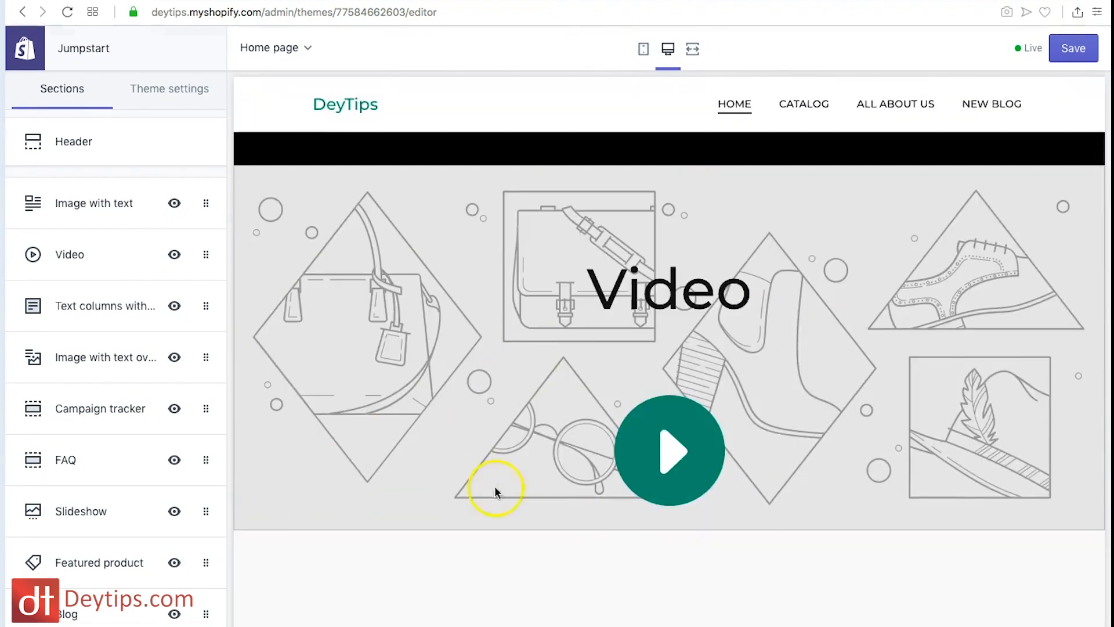
pyautogui.scroll(6, 450, 331)
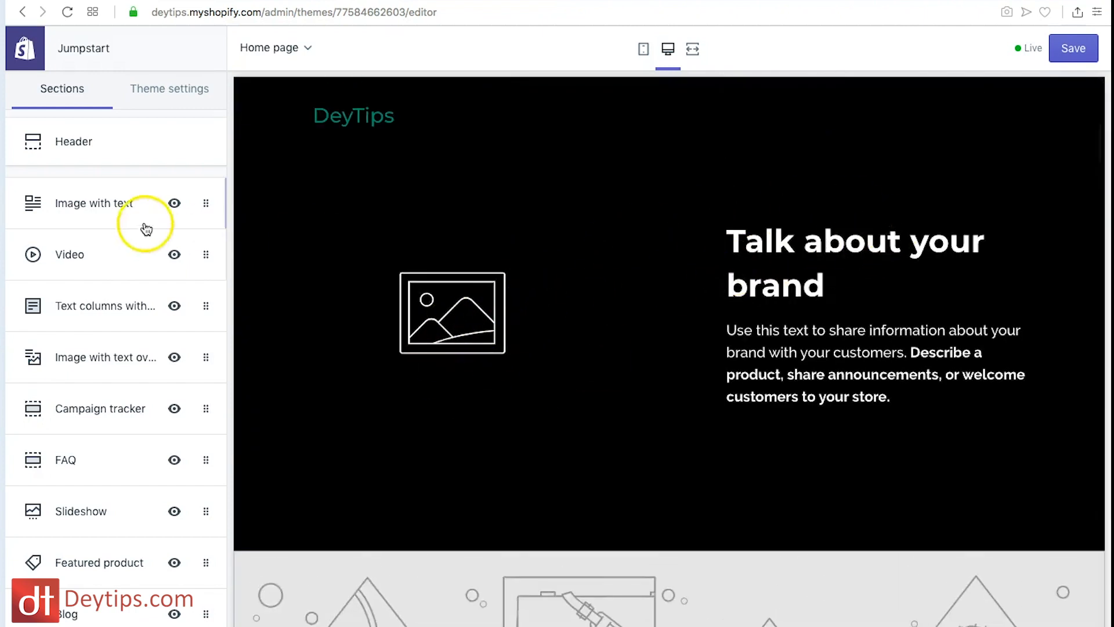
pyautogui.click(97, 206)
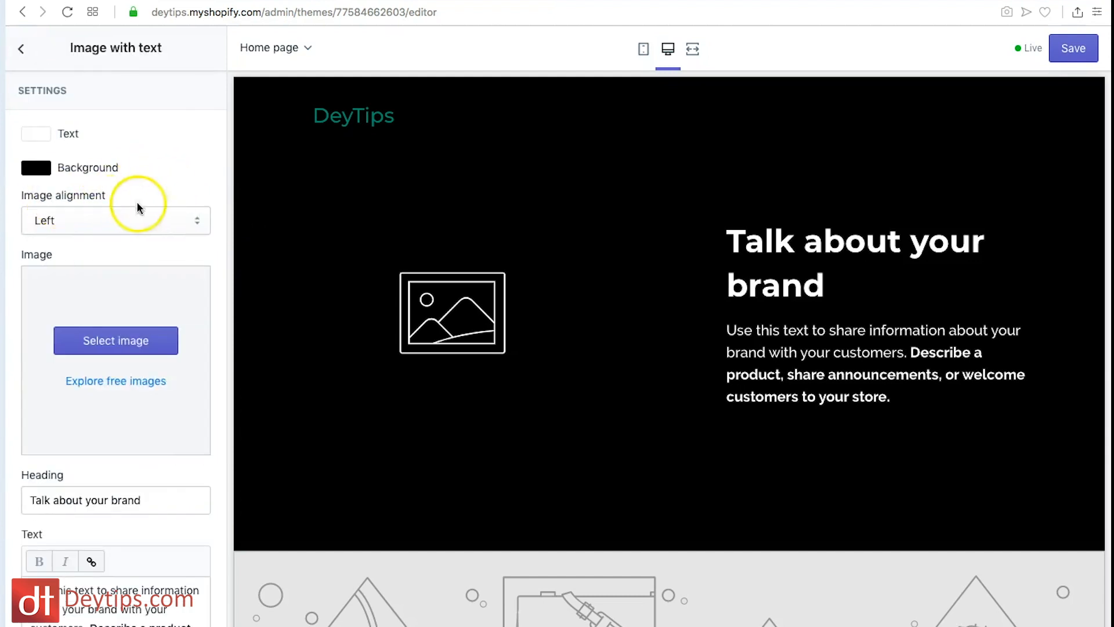
# Try Right for the Image with text section's image alignment, and set it back to Left
pyautogui.click(171, 222)
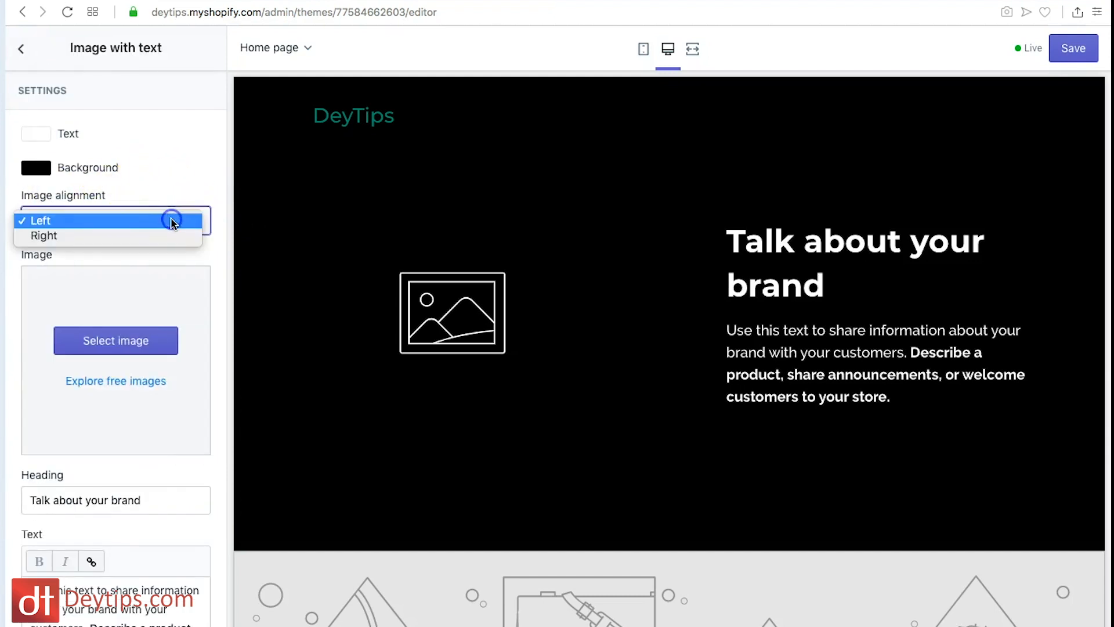
pyautogui.click(51, 235)
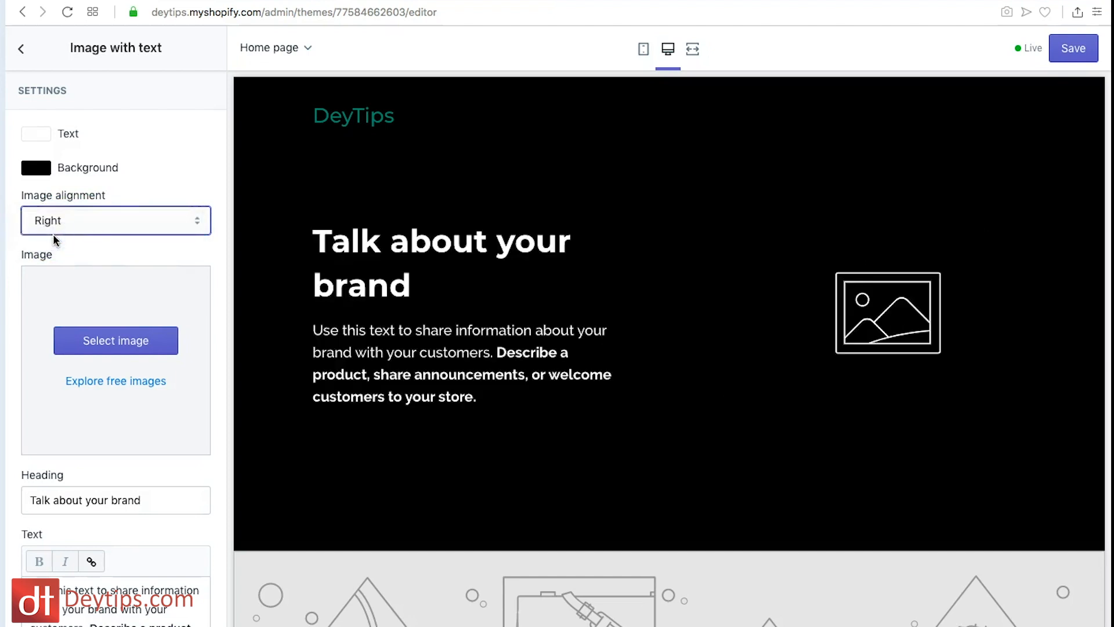
pyautogui.click(77, 233)
pyautogui.click(75, 207)
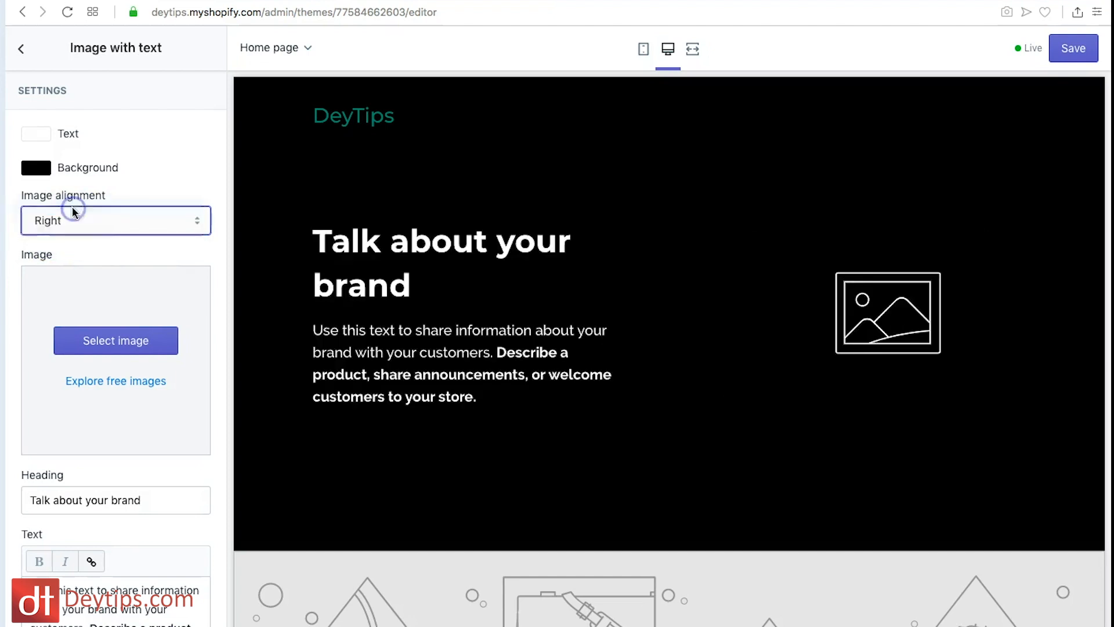
# Upload 144X144_faviicon.png from the Desktop's Youtube editing folder as the Image with text section's image, and save the theme
pyautogui.scroll(-2, 130, 262)
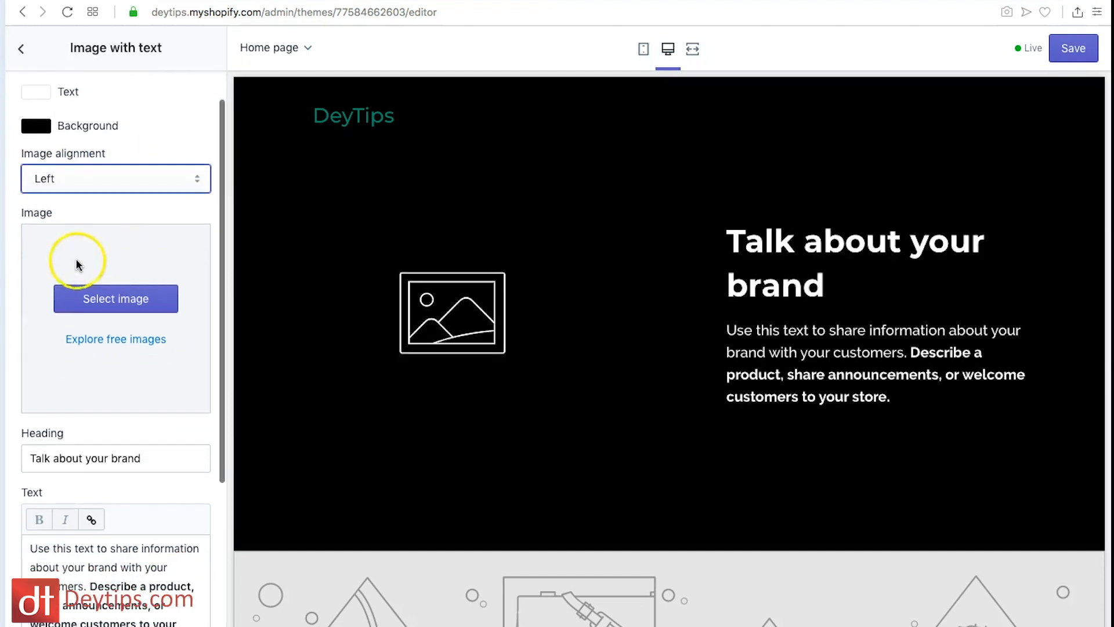
pyautogui.click(133, 299)
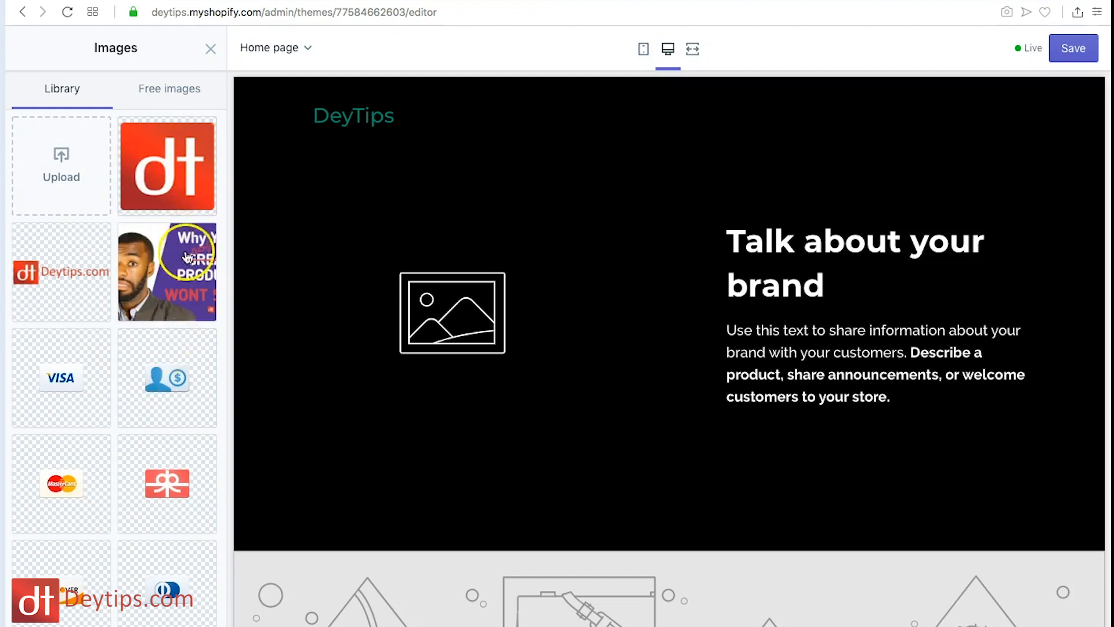
pyautogui.click(56, 168)
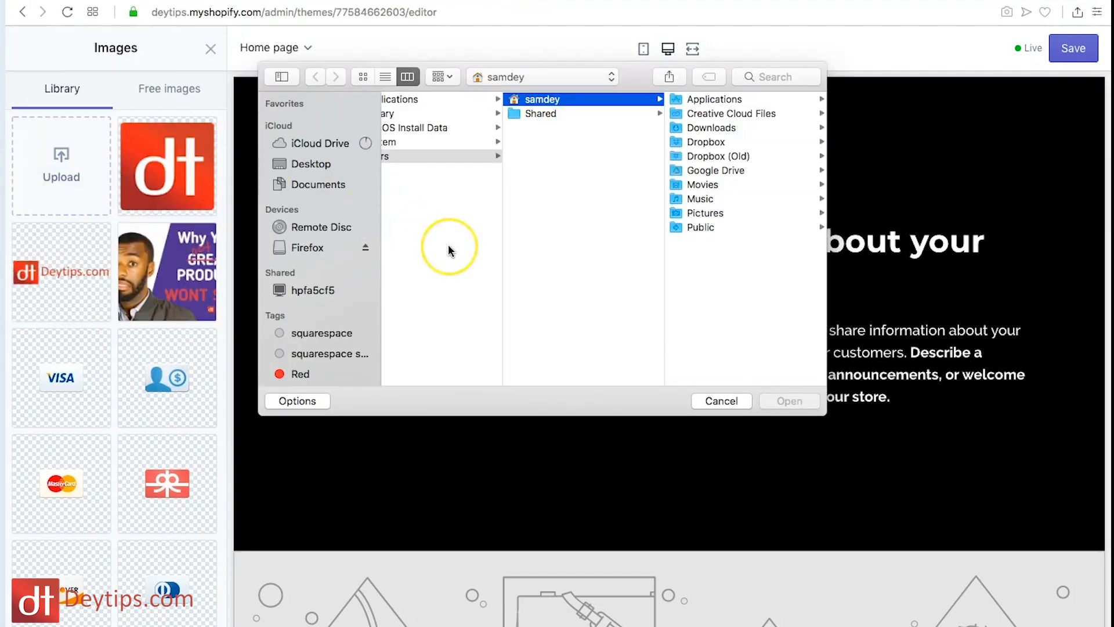
pyautogui.hscroll(-3, 449, 248)
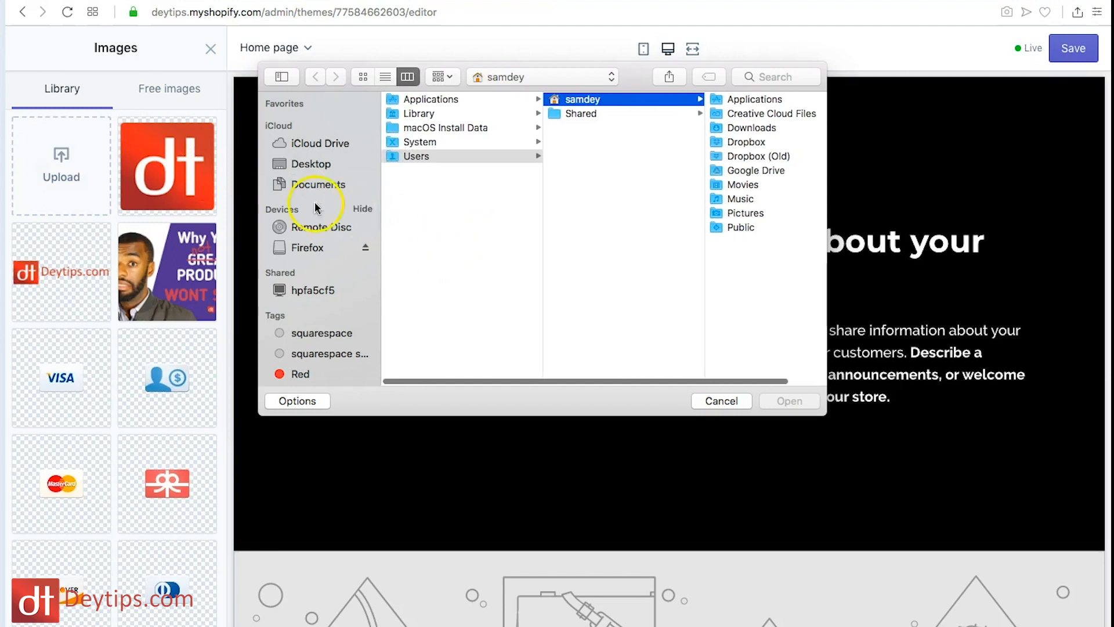
pyautogui.click(311, 163)
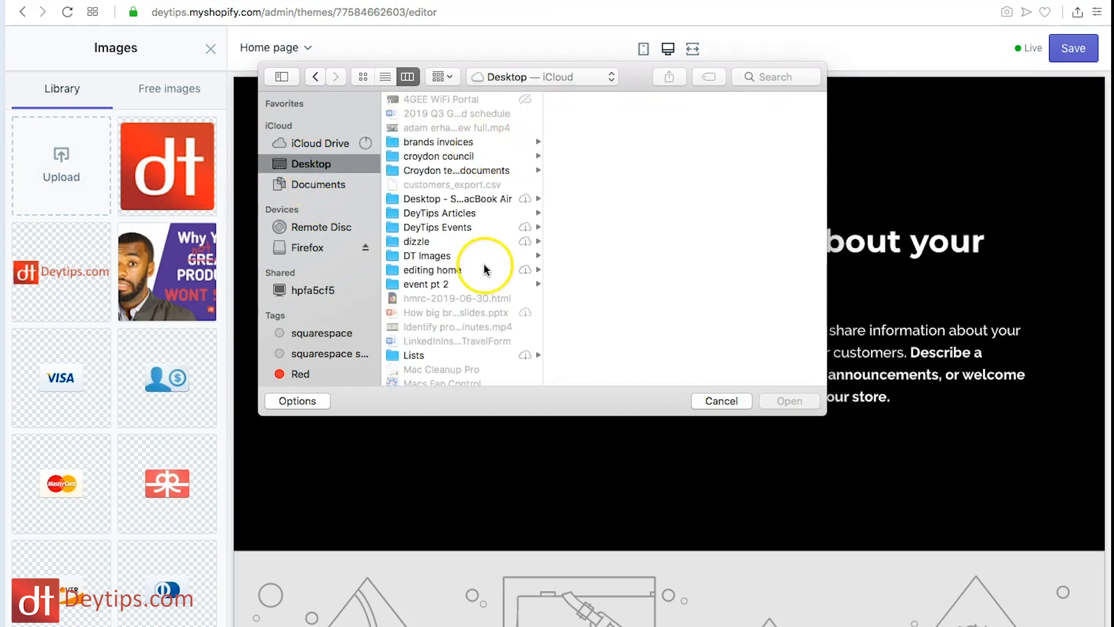
pyautogui.scroll(-10, 483, 262)
pyautogui.click(446, 379)
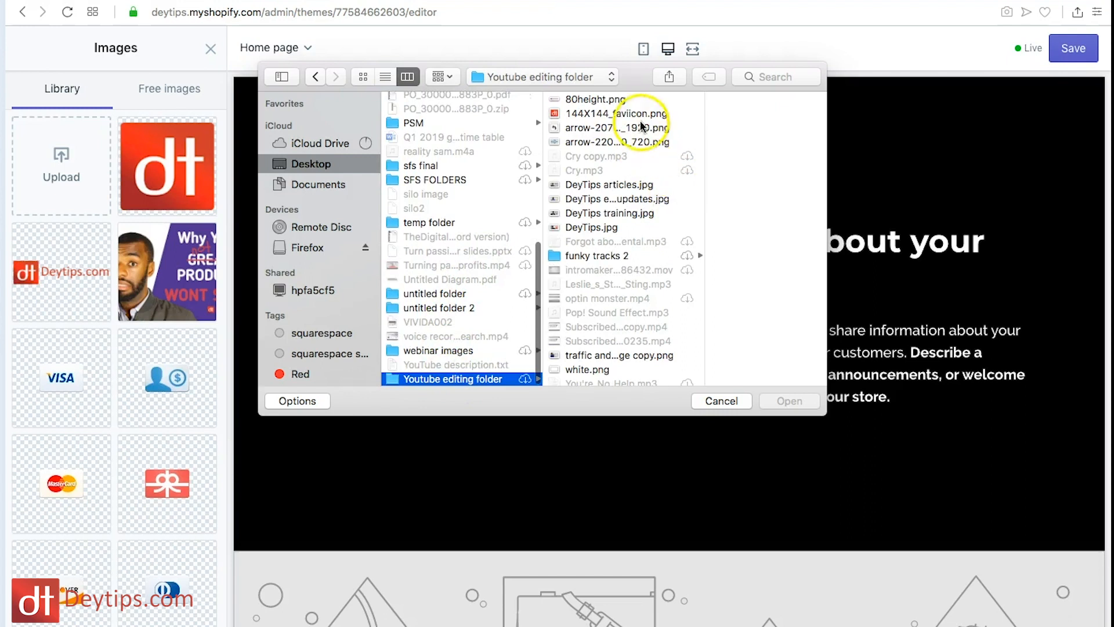
pyautogui.click(582, 113)
pyautogui.click(788, 401)
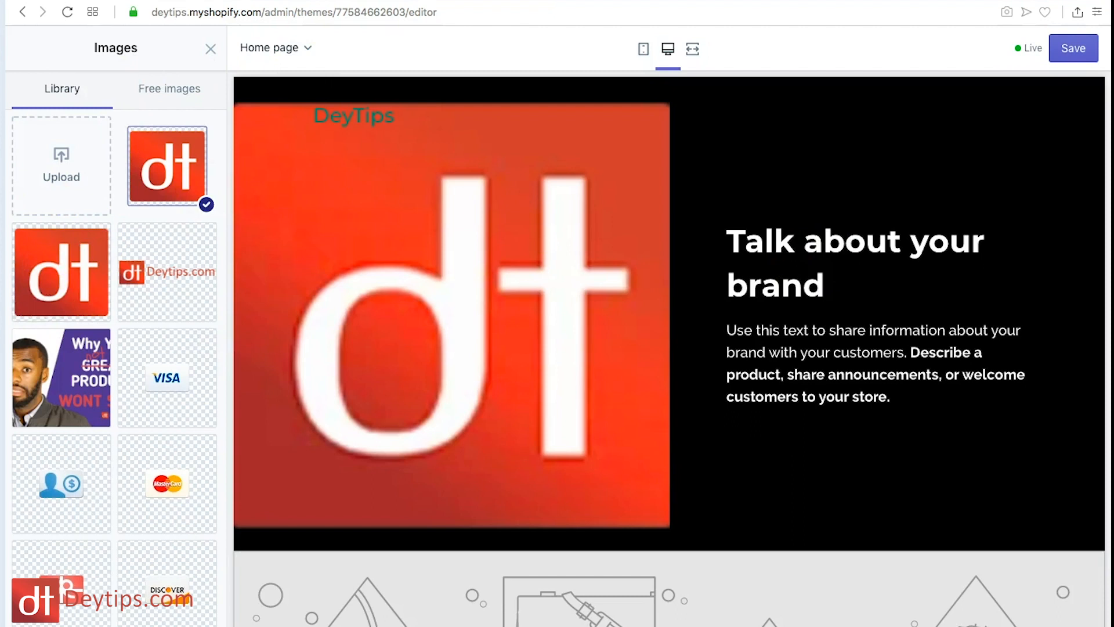
pyautogui.click(1071, 48)
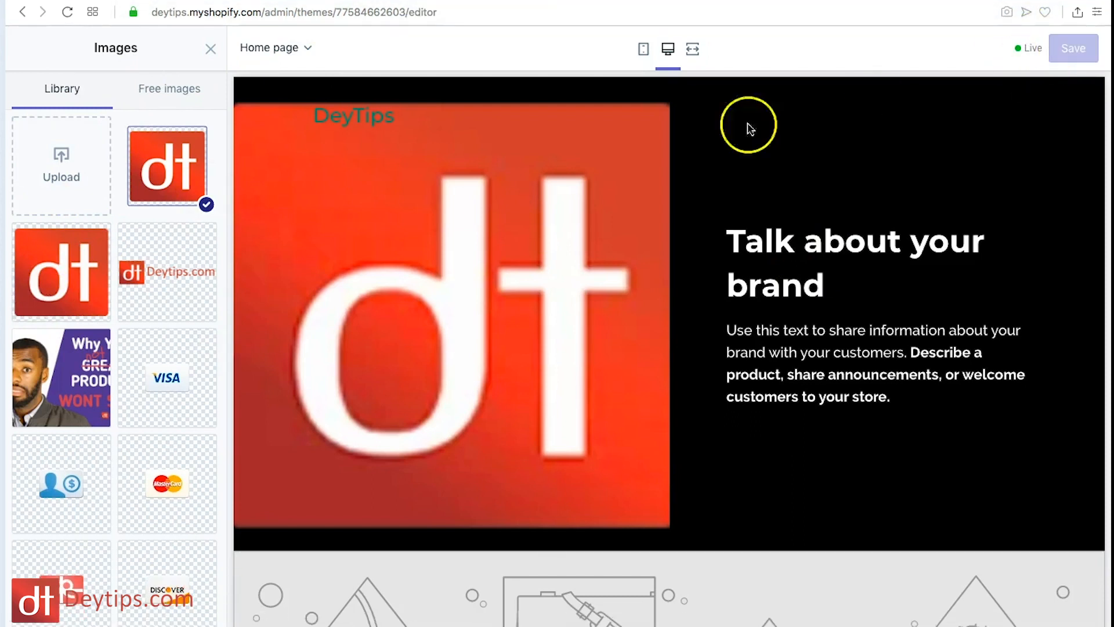
pyautogui.click(211, 50)
# Replace the Image with text section's body text with "This is an image of my logo", save, and return to the section list
pyautogui.scroll(-4, 105, 464)
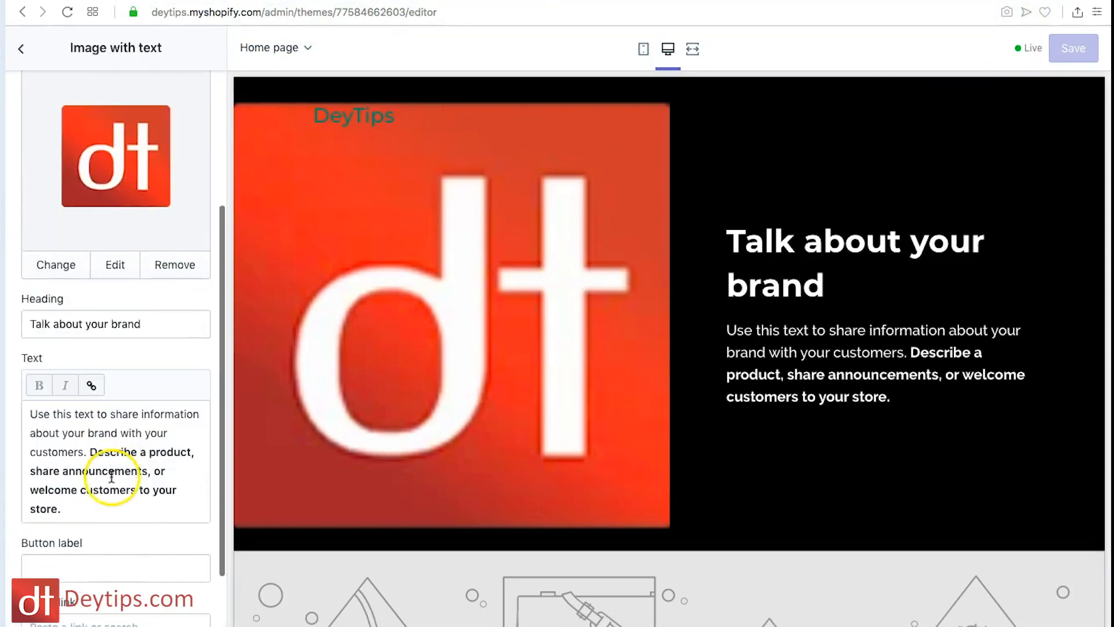
pyautogui.click(62, 482)
pyautogui.moveTo(62, 483); pyautogui.dragTo(19, 385)
pyautogui.write('This is an image of my logo')
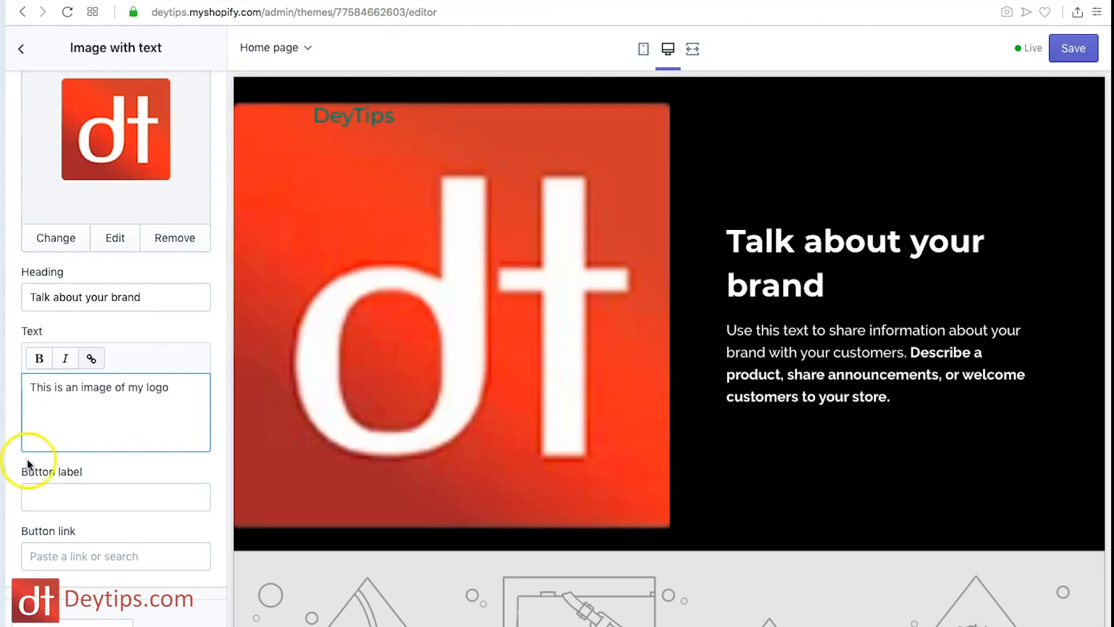
pyautogui.click(88, 490)
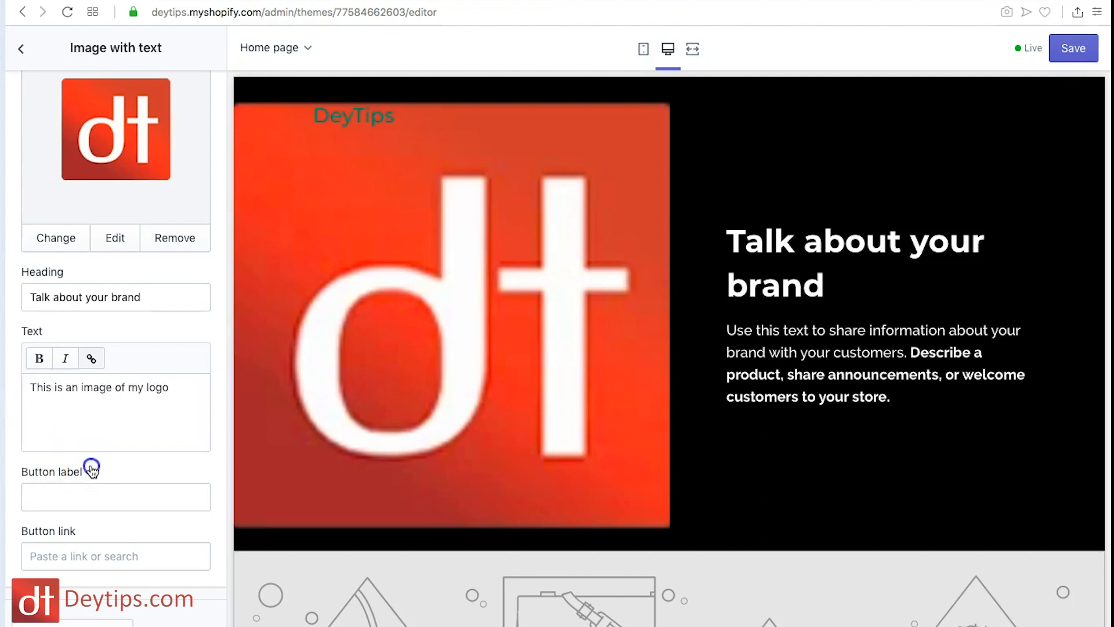
pyautogui.click(1077, 57)
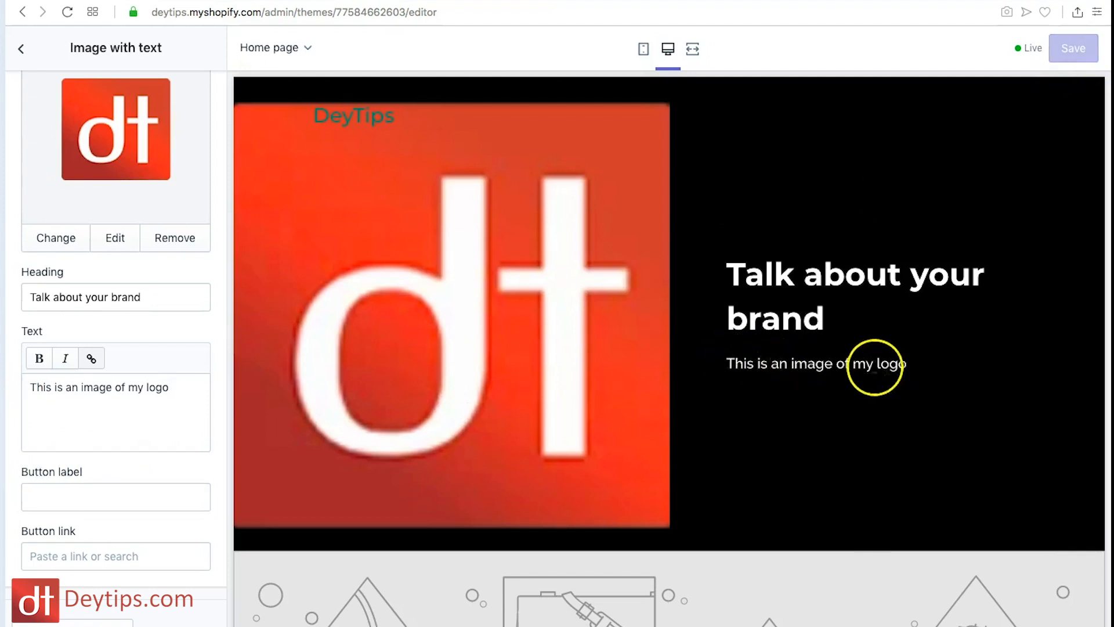
pyautogui.click(16, 53)
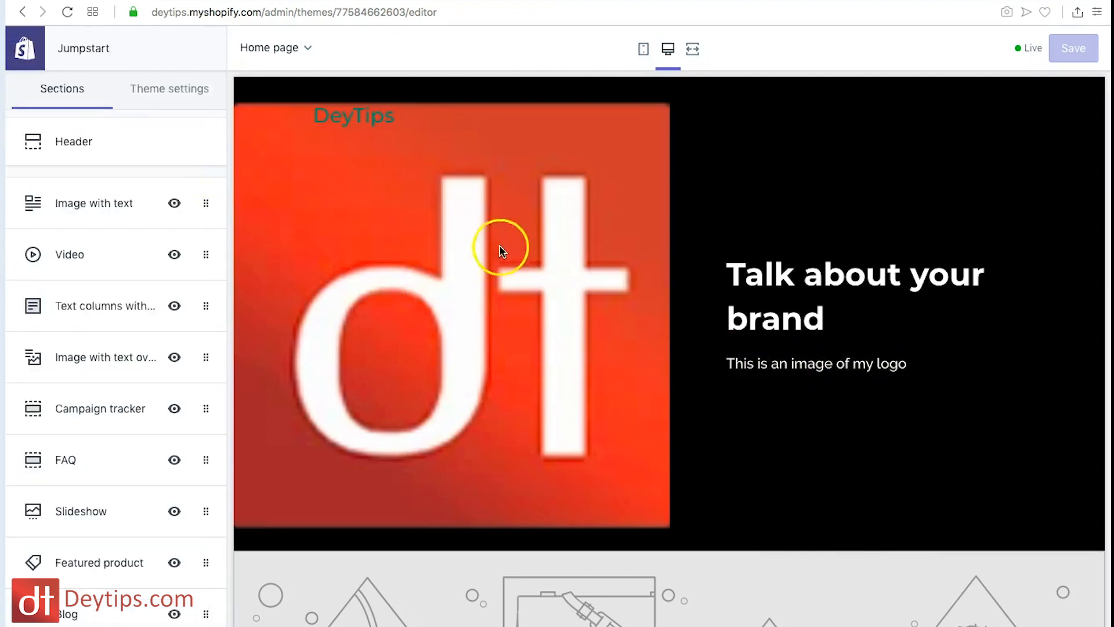
# Set the header's logo image to the newly uploaded dt logo from the image library
pyautogui.scroll(-1, 405, 250)
pyautogui.scroll(1, 405, 250)
pyautogui.scroll(-1, 405, 250)
pyautogui.scroll(1, 405, 251)
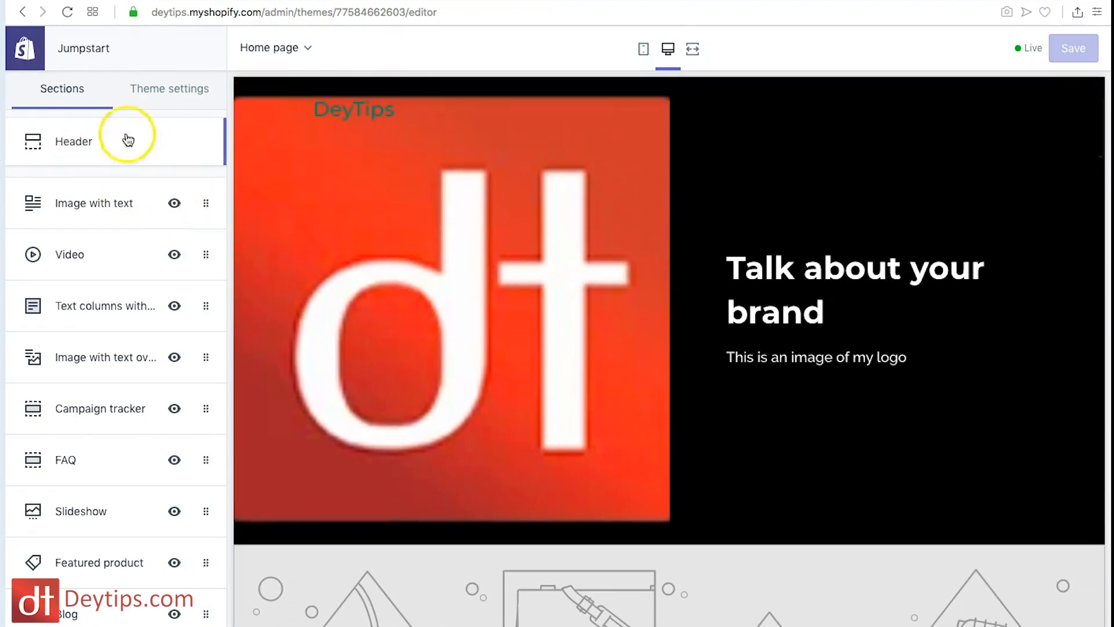
pyautogui.click(66, 141)
pyautogui.click(146, 272)
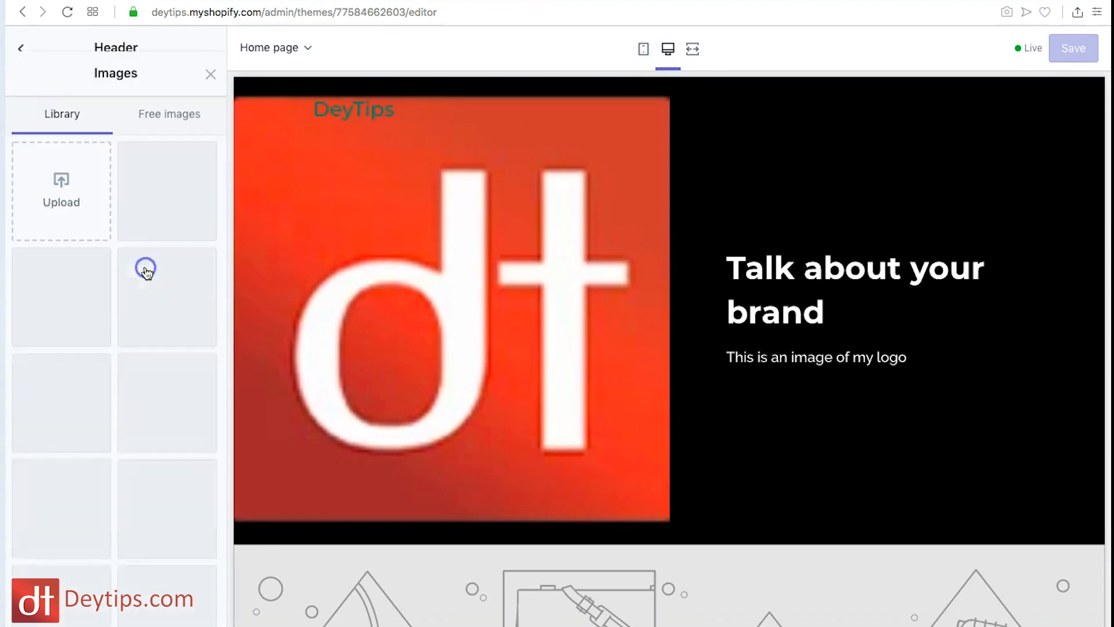
pyautogui.click(169, 176)
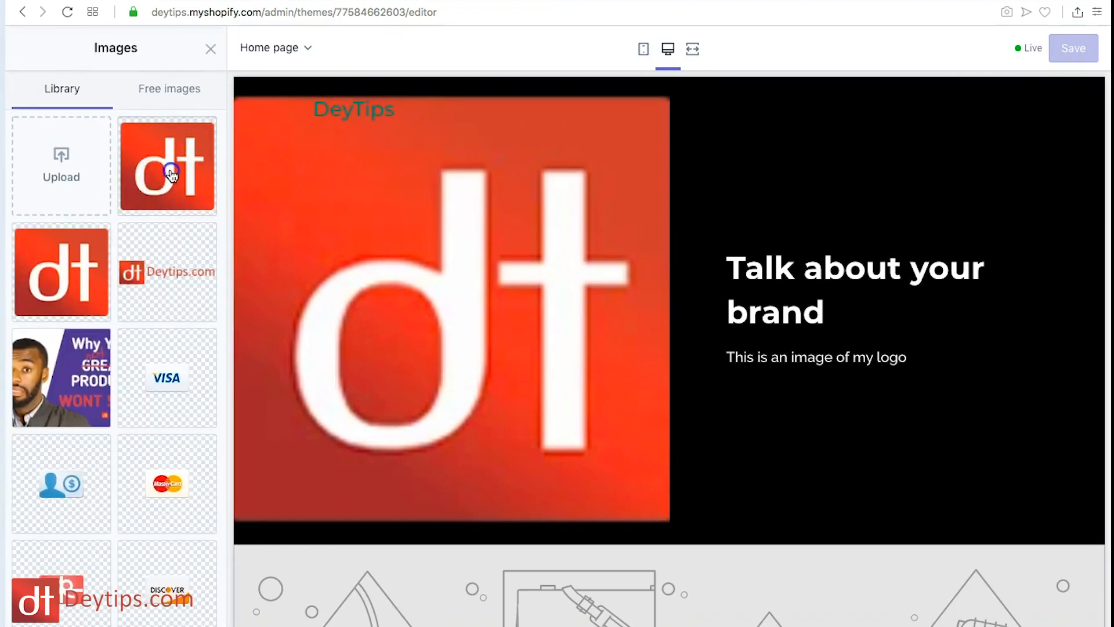
pyautogui.click(184, 614)
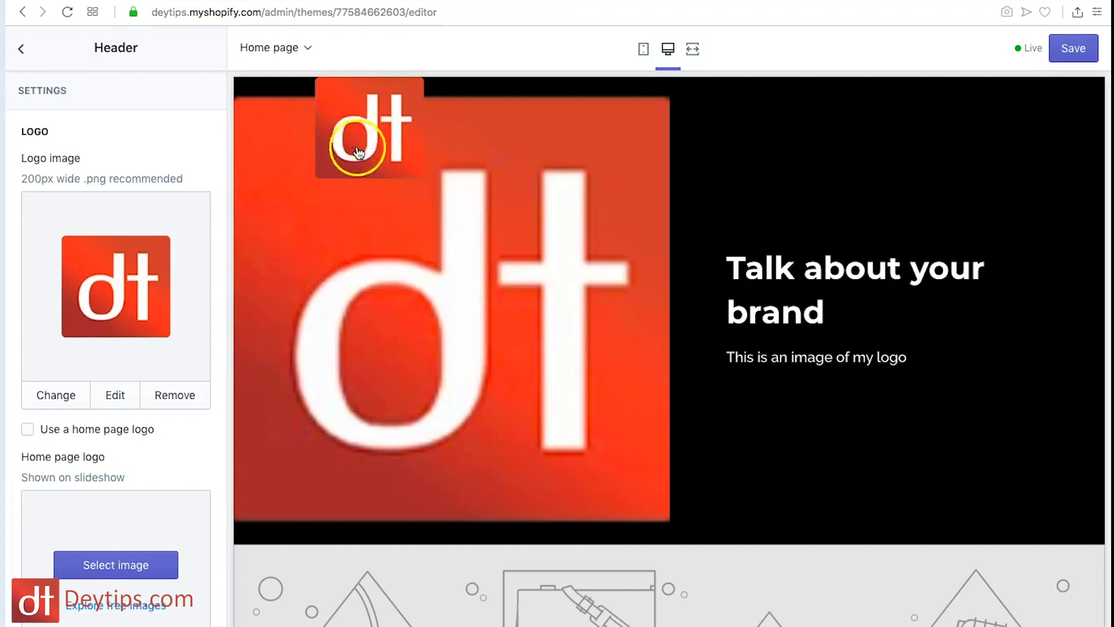
# Check the new header logo in the preview and the other header settings, save the theme, and return to the section list
pyautogui.scroll(-5, 545, 247)
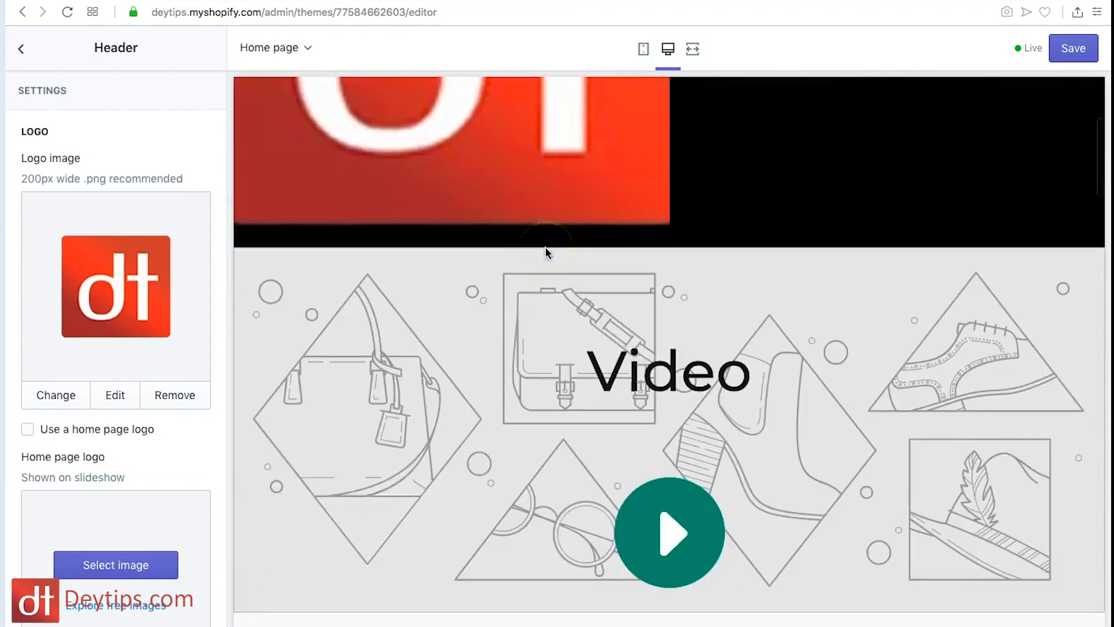
pyautogui.scroll(5, 545, 246)
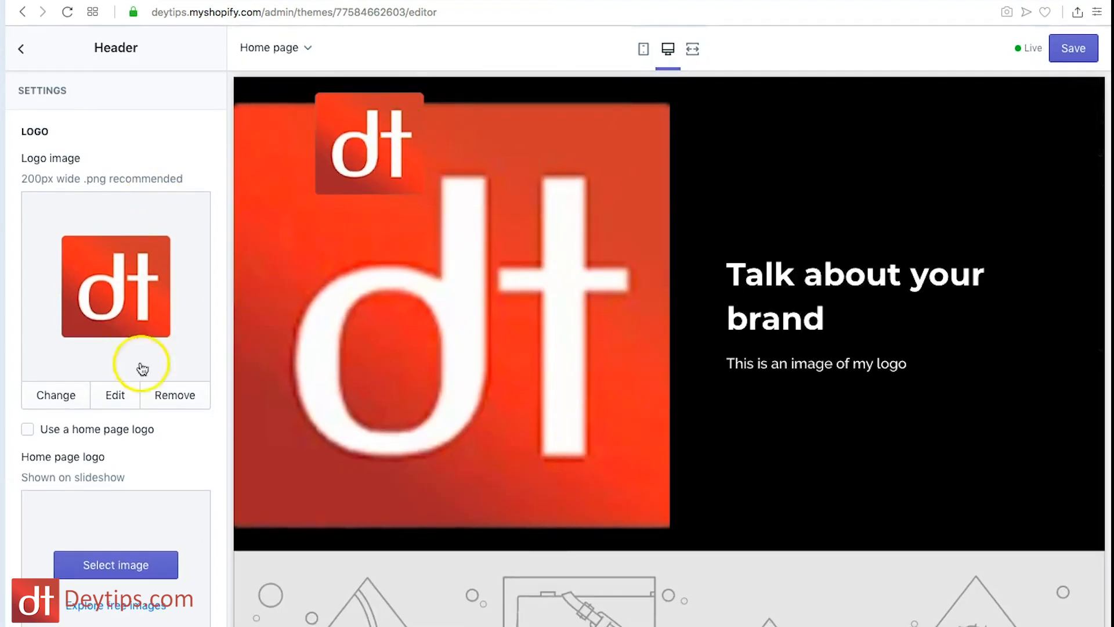
pyautogui.scroll(-4, 158, 489)
pyautogui.scroll(-3, 158, 489)
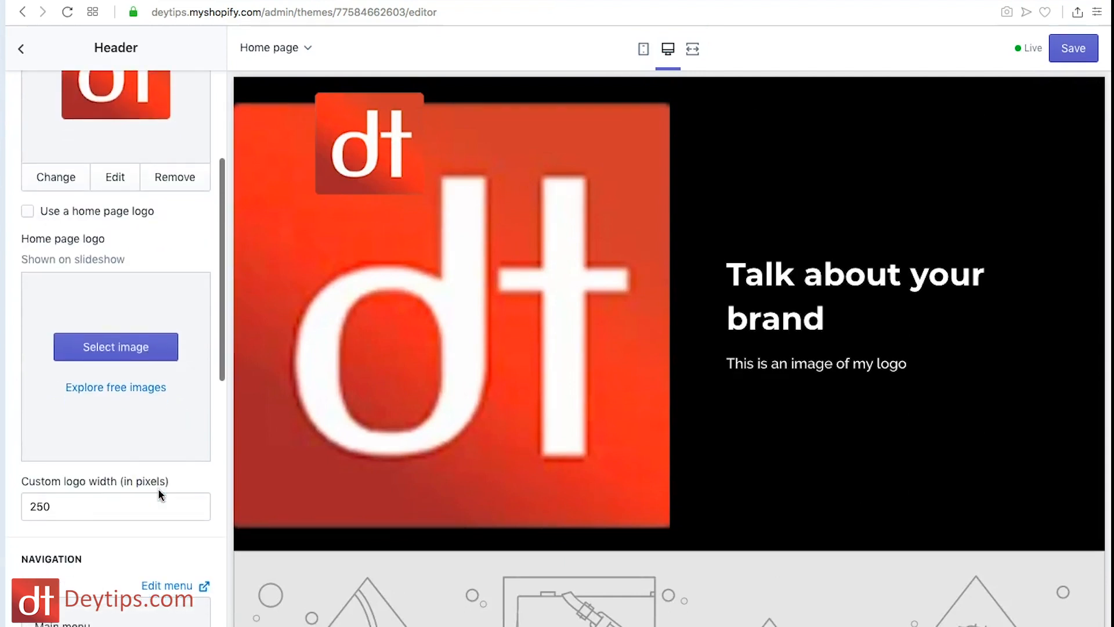
pyautogui.scroll(1, 158, 489)
pyautogui.scroll(-10, 157, 489)
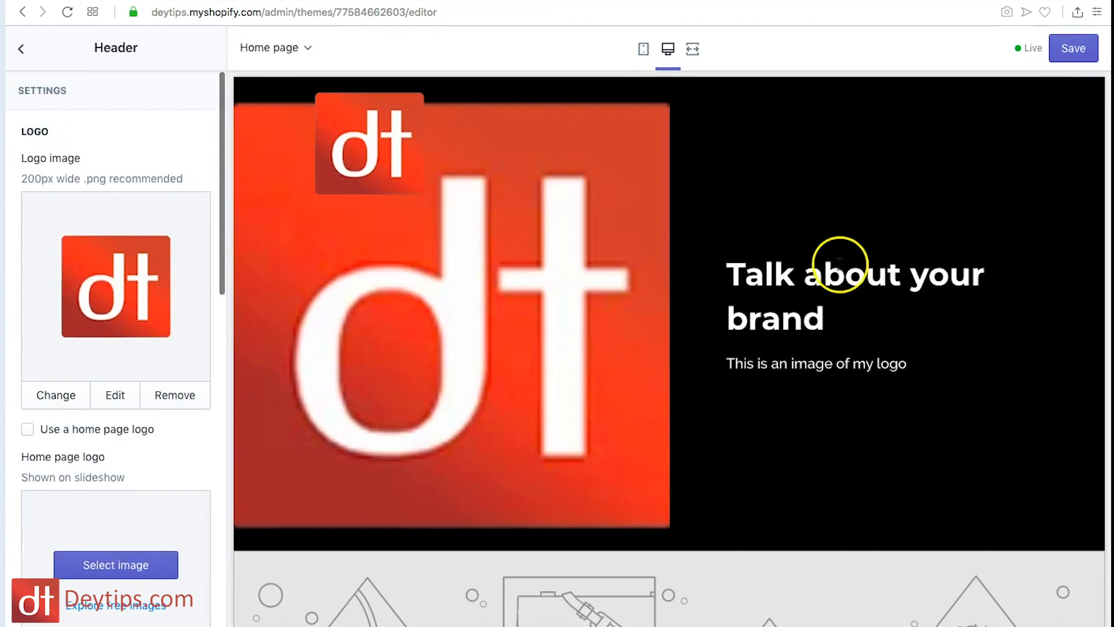
pyautogui.click(1070, 51)
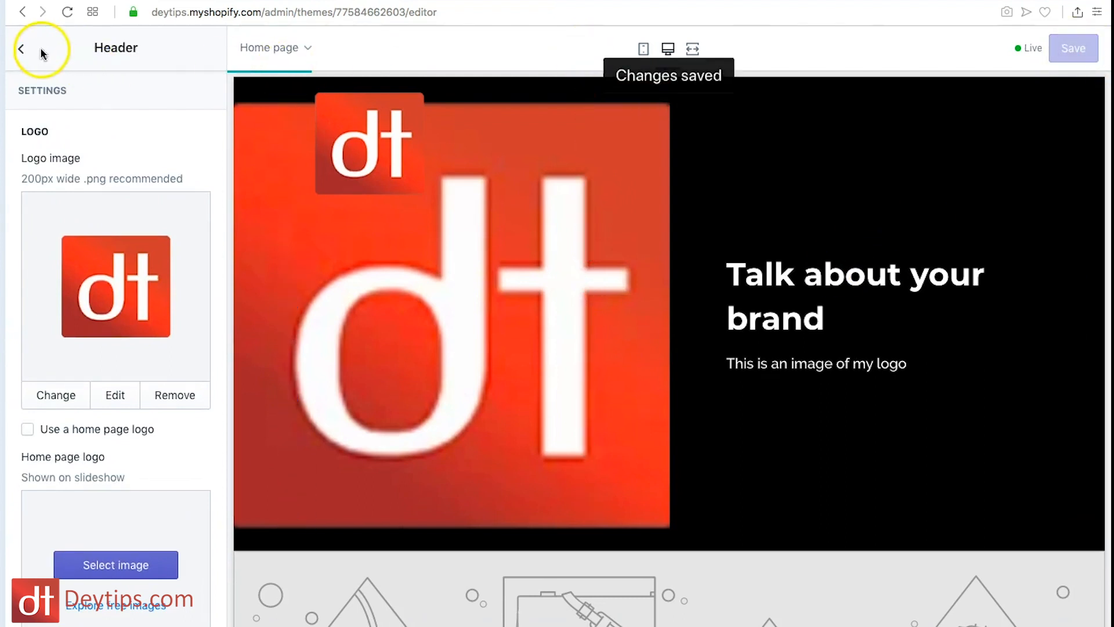
pyautogui.click(20, 51)
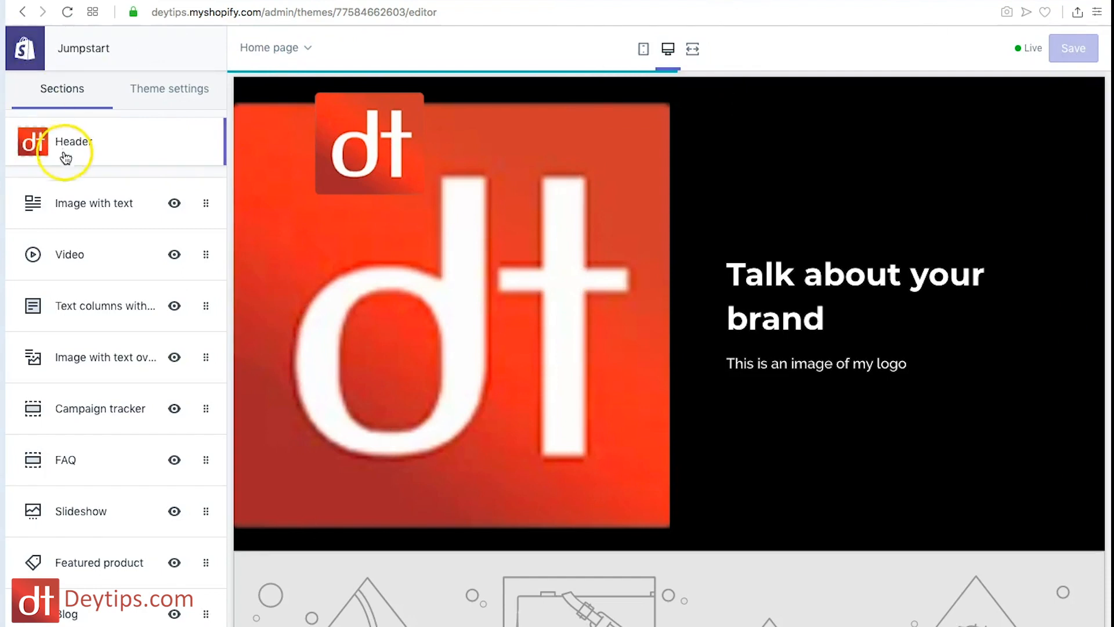
# Preview the Featured collection section on the home page, compare it with the existing sections, and leave without adding it
pyautogui.scroll(-5, 107, 290)
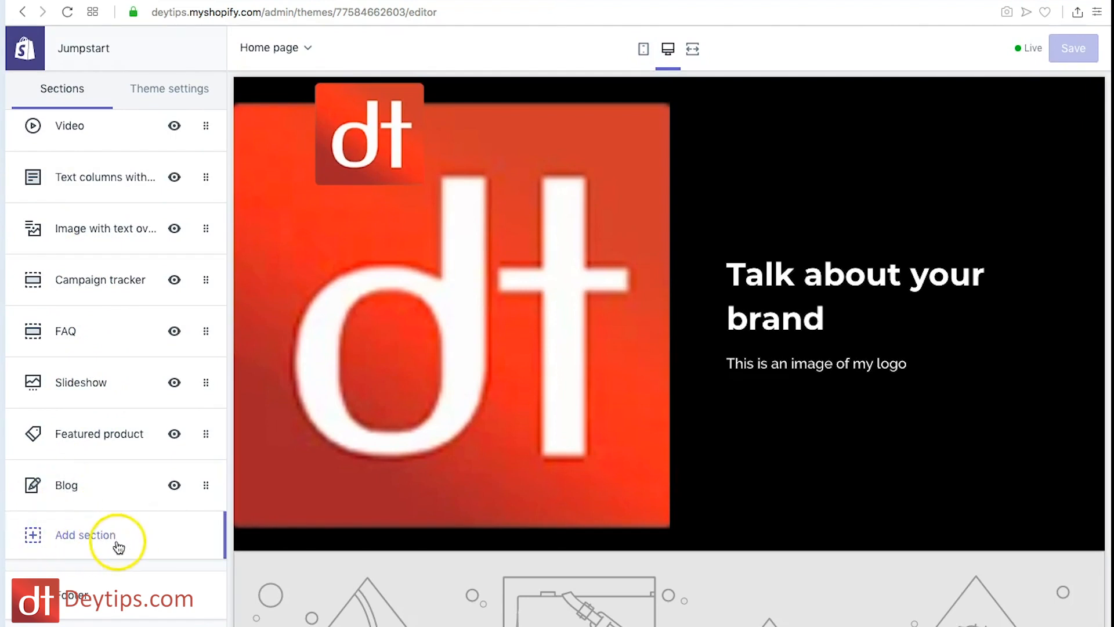
pyautogui.click(62, 535)
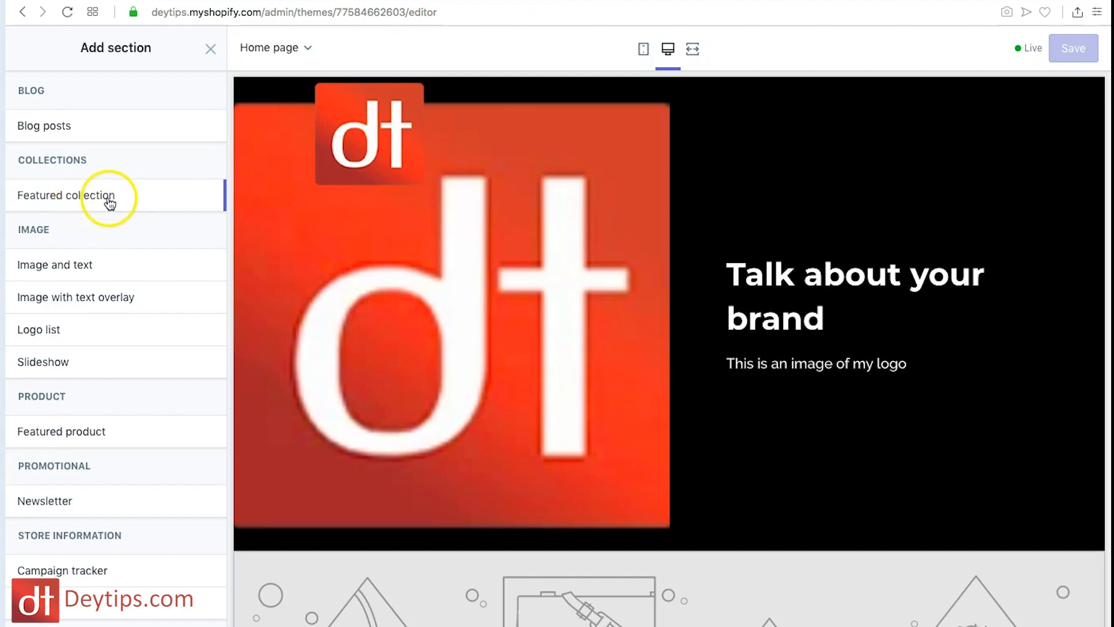
pyautogui.click(129, 200)
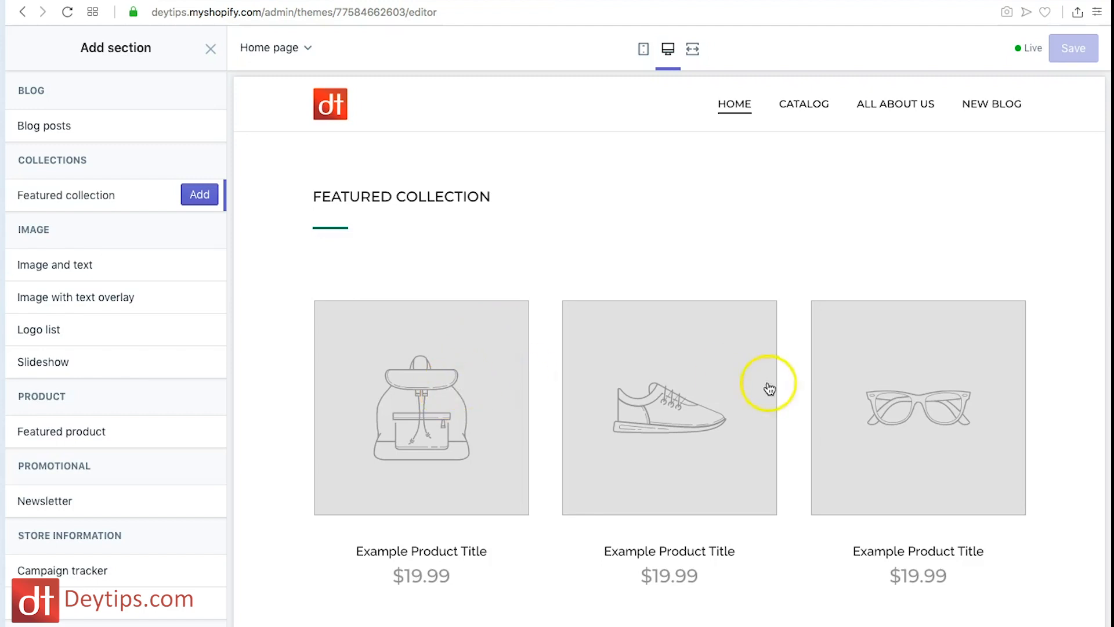
pyautogui.scroll(-8, 883, 398)
pyautogui.scroll(9, 883, 399)
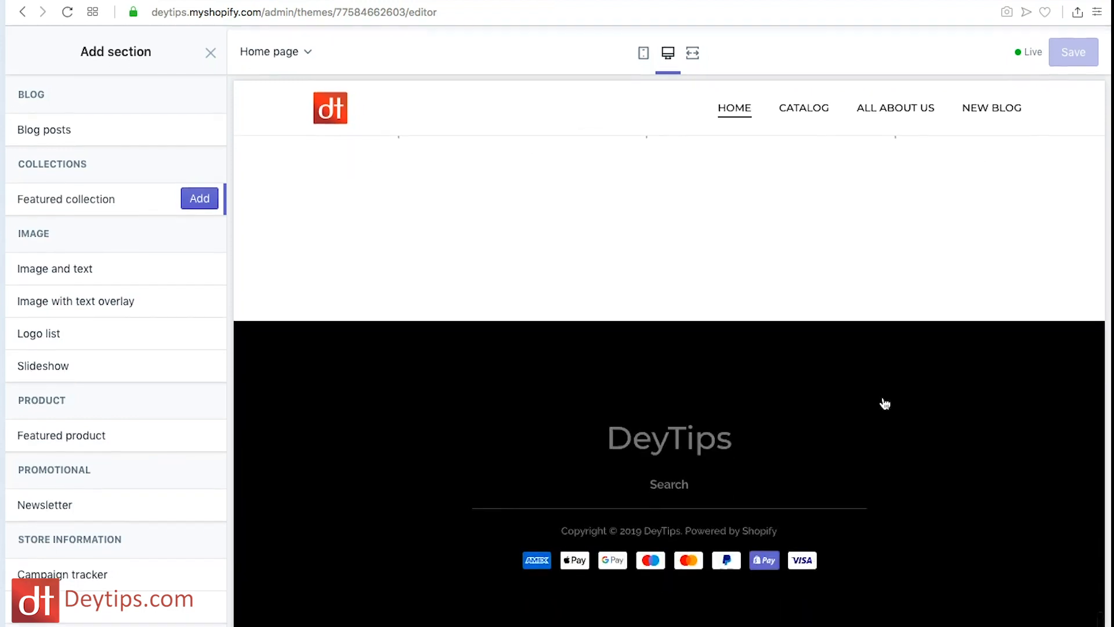
pyautogui.scroll(1, 884, 401)
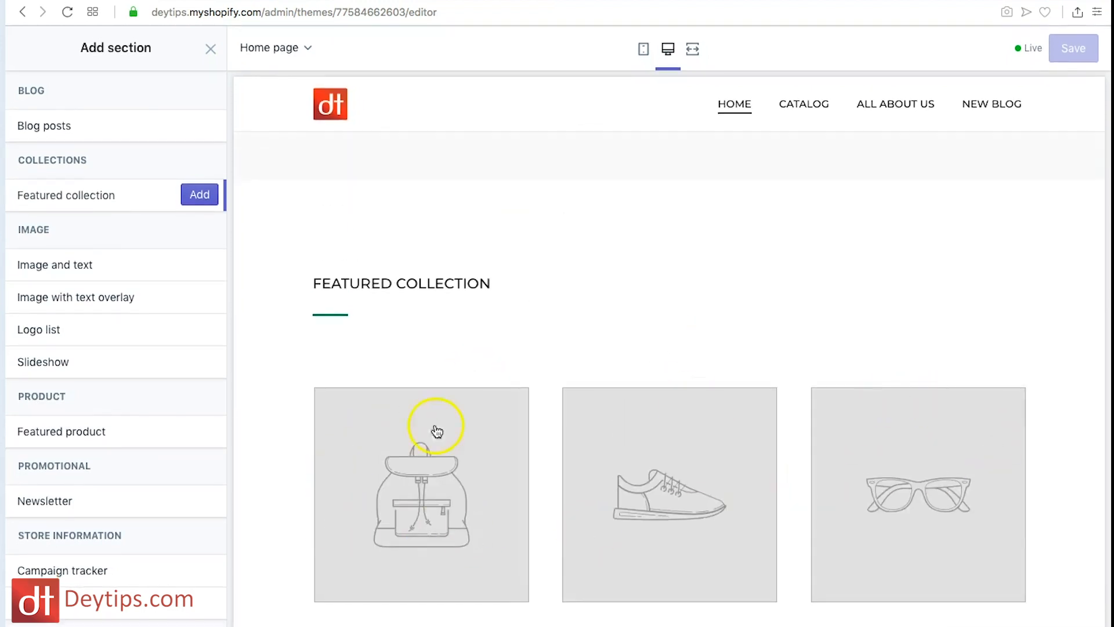
pyautogui.scroll(10, 570, 353)
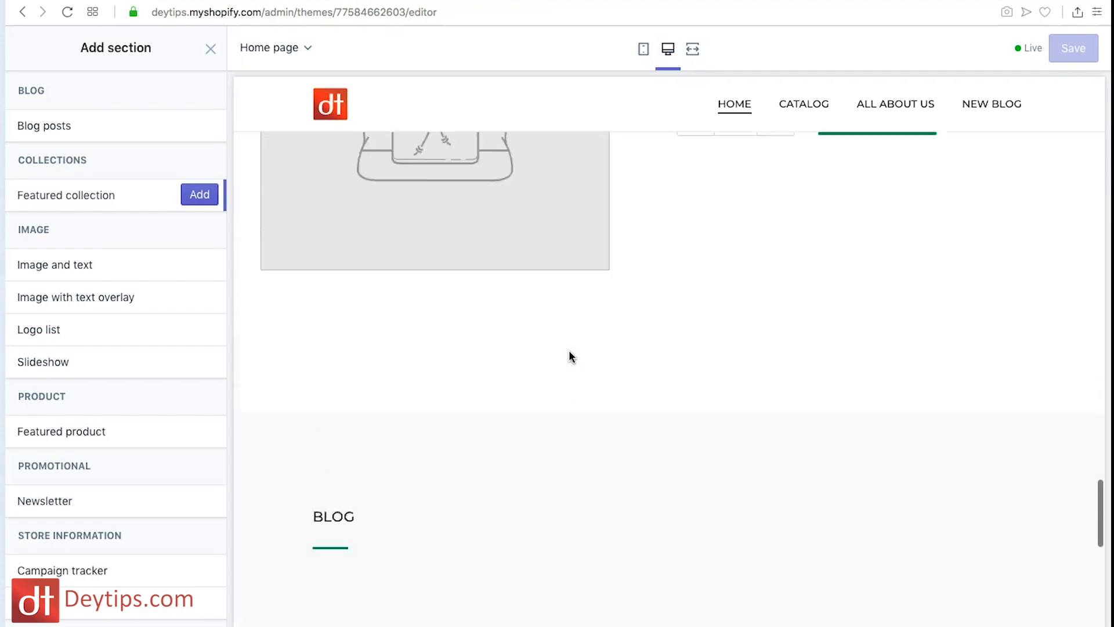
pyautogui.scroll(20, 569, 351)
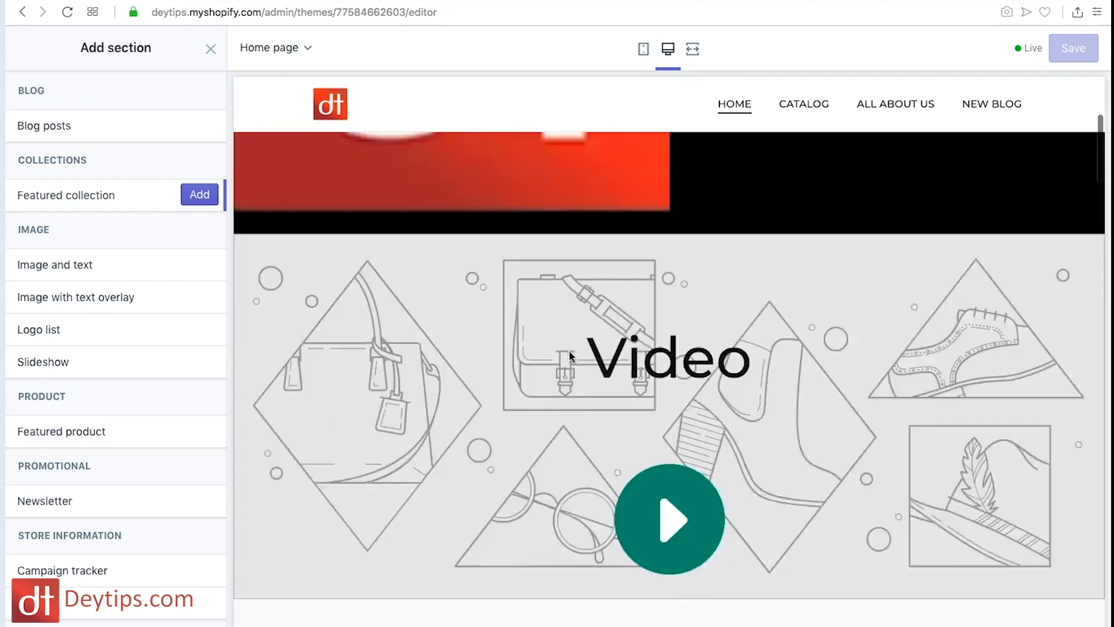
pyautogui.click(335, 246)
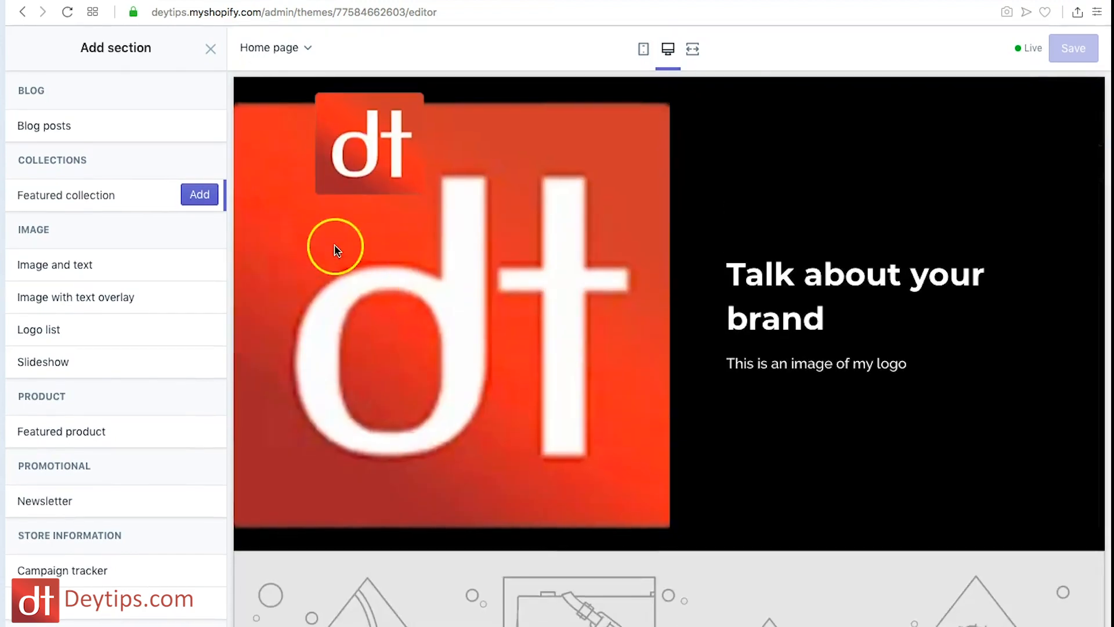
pyautogui.click(210, 49)
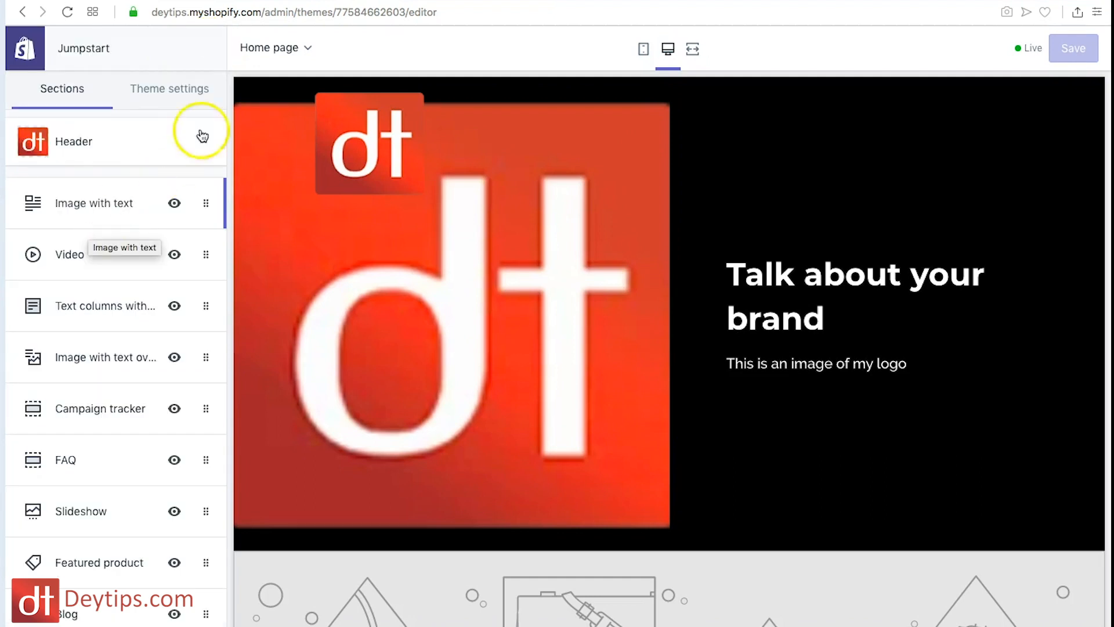
# Look through the list of store pages available for customization, from the home page to All About Us
pyautogui.click(298, 46)
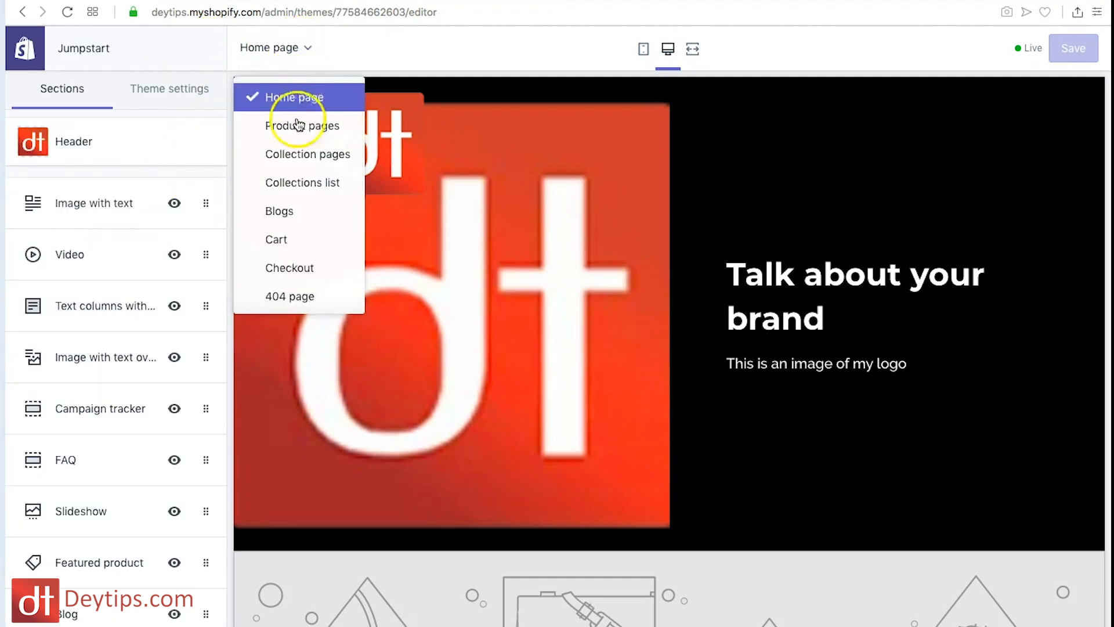
pyautogui.scroll(-2, 284, 243)
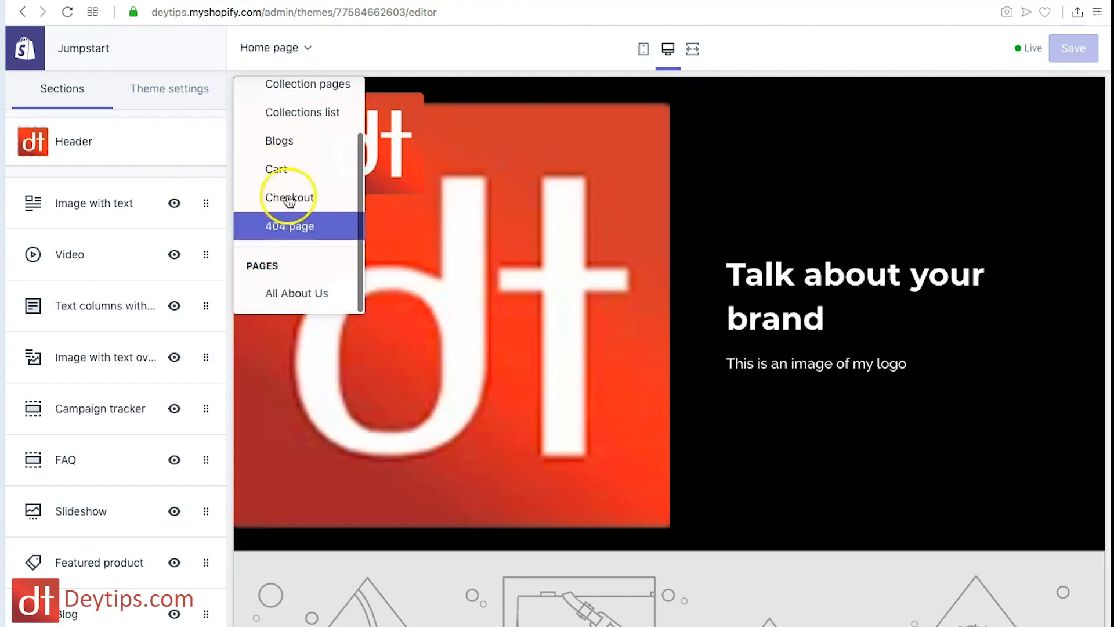
pyautogui.scroll(2, 284, 208)
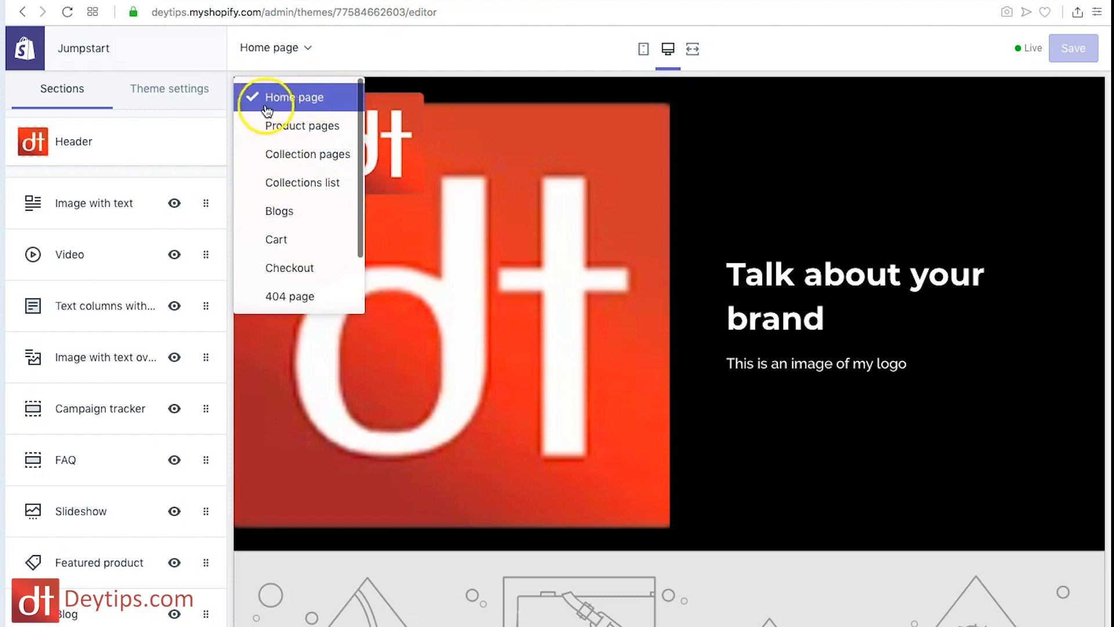
# Switch the theme editor to the product pages, look over the Digital Marketing Handbook page and check the other customizable pages
pyautogui.click(310, 127)
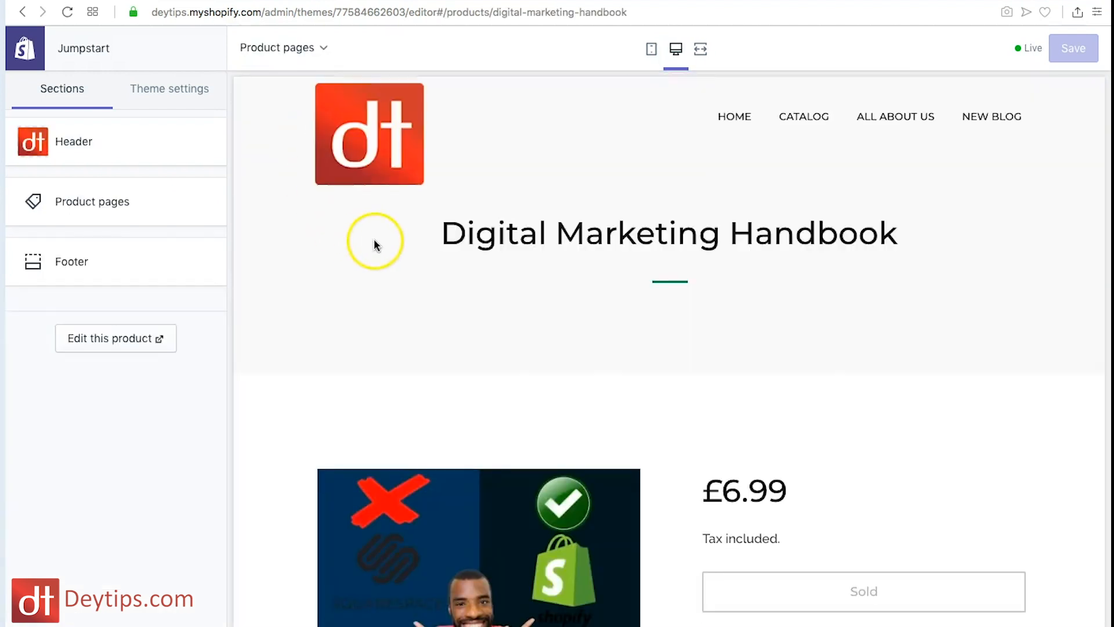
pyautogui.scroll(-4, 533, 400)
pyautogui.scroll(-5, 534, 401)
pyautogui.scroll(9, 531, 398)
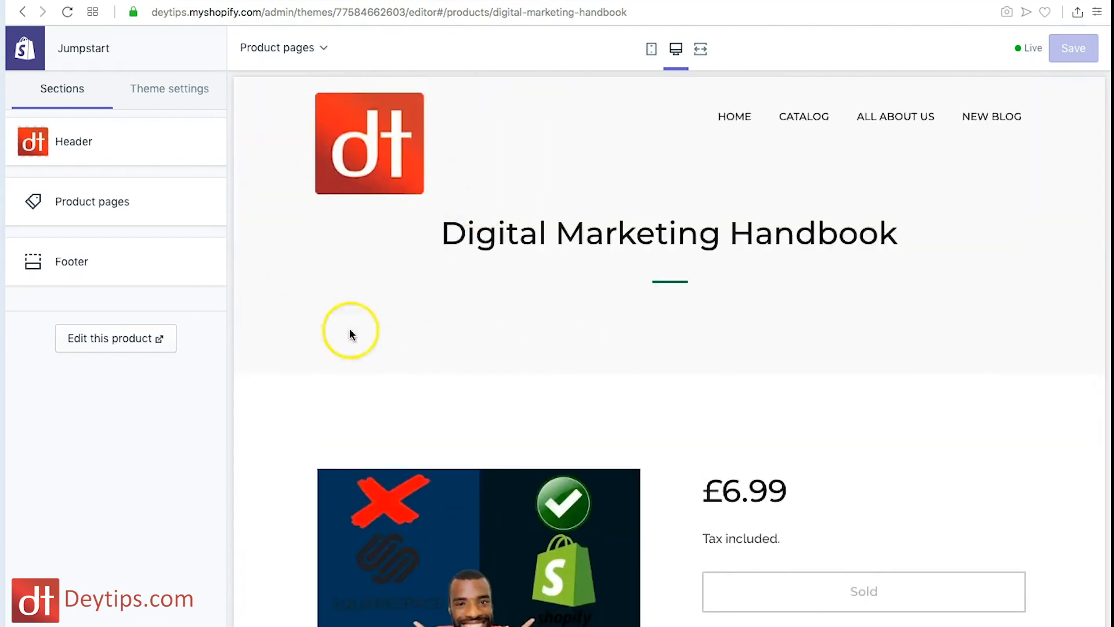
pyautogui.click(318, 49)
pyautogui.scroll(-3, 290, 258)
pyautogui.scroll(3, 293, 263)
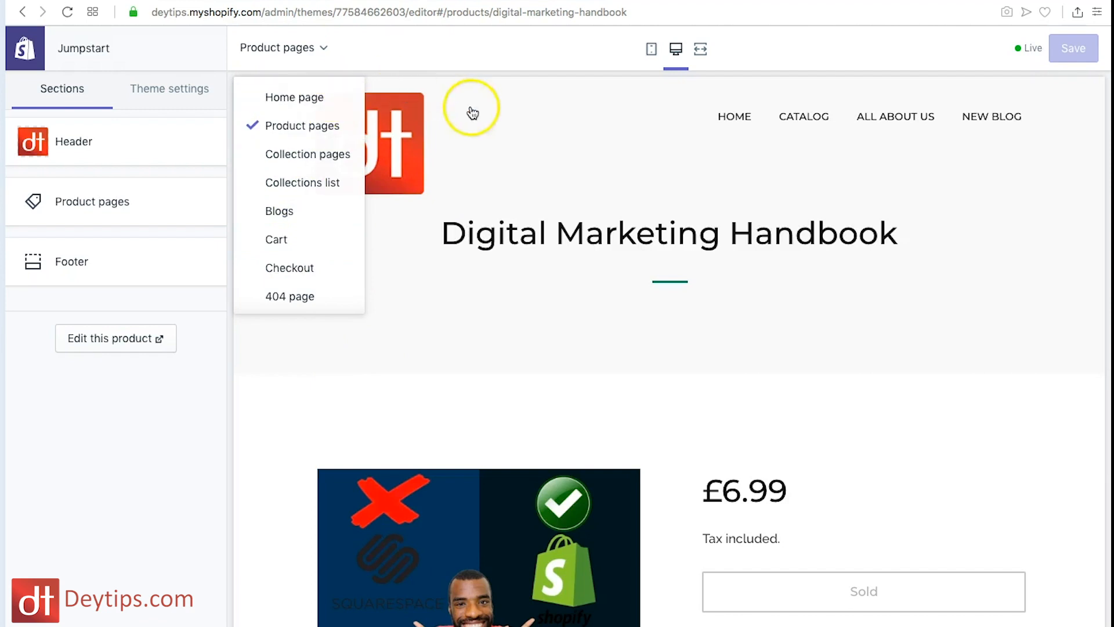
# Compare the product page's mobile preview with the desktop preview, examining the mobile layout down the page, and return to desktop view
pyautogui.click(651, 52)
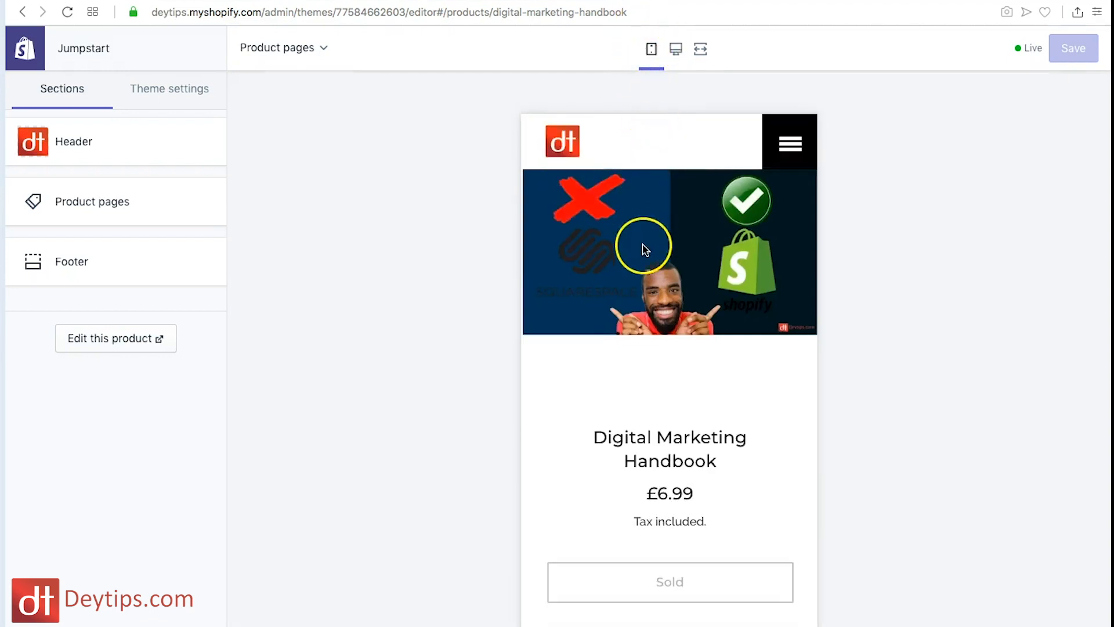
pyautogui.scroll(-3, 643, 348)
pyautogui.scroll(-5, 643, 347)
pyautogui.scroll(10, 643, 343)
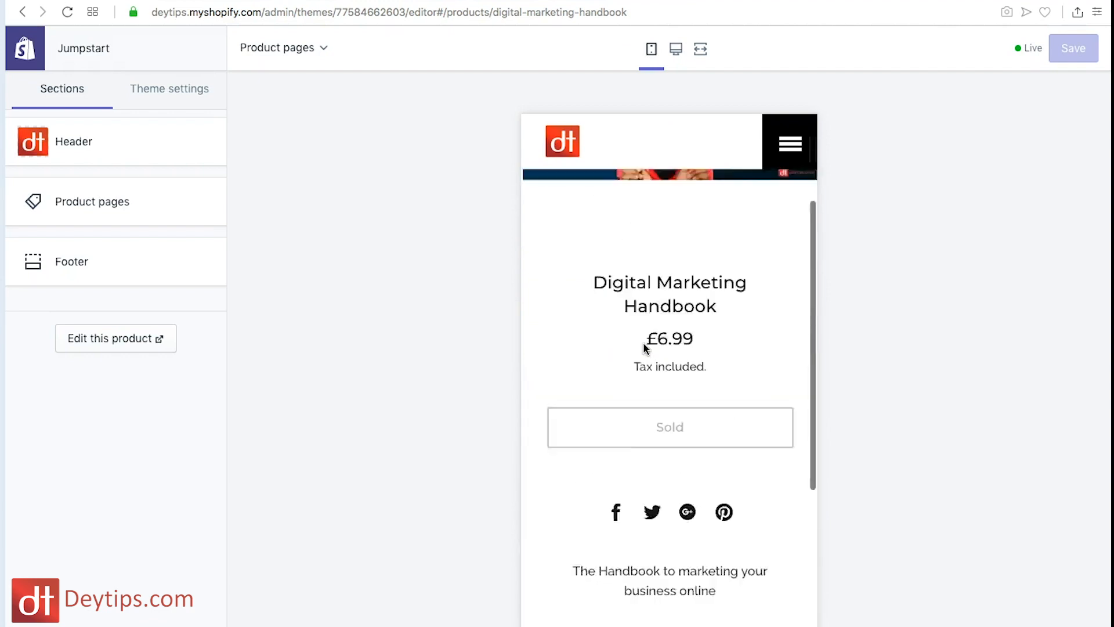
pyautogui.click(677, 51)
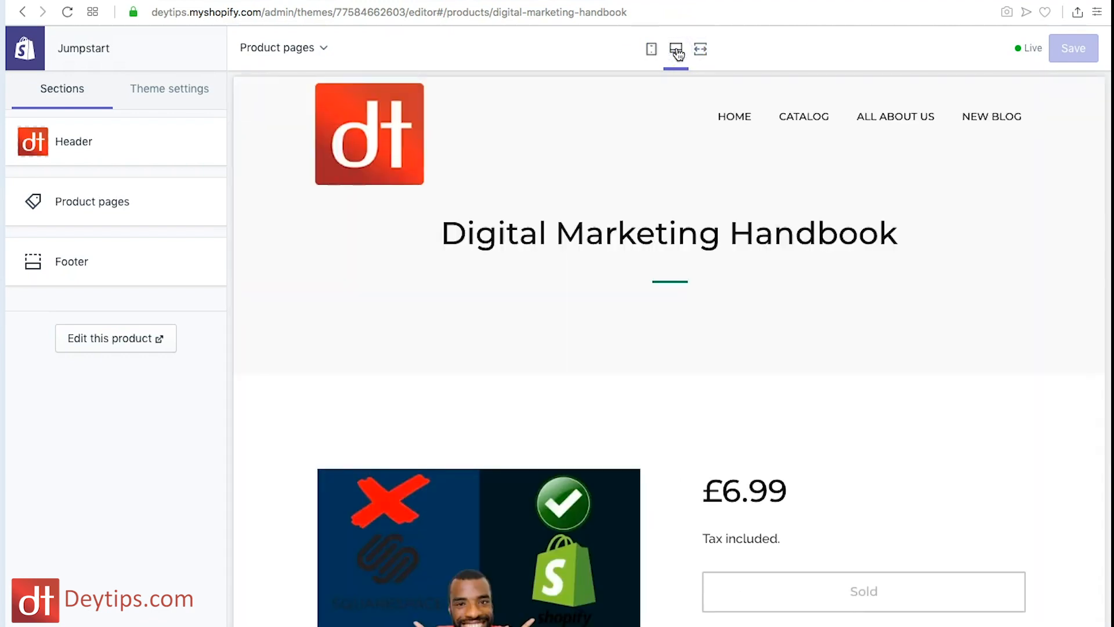
pyautogui.click(652, 52)
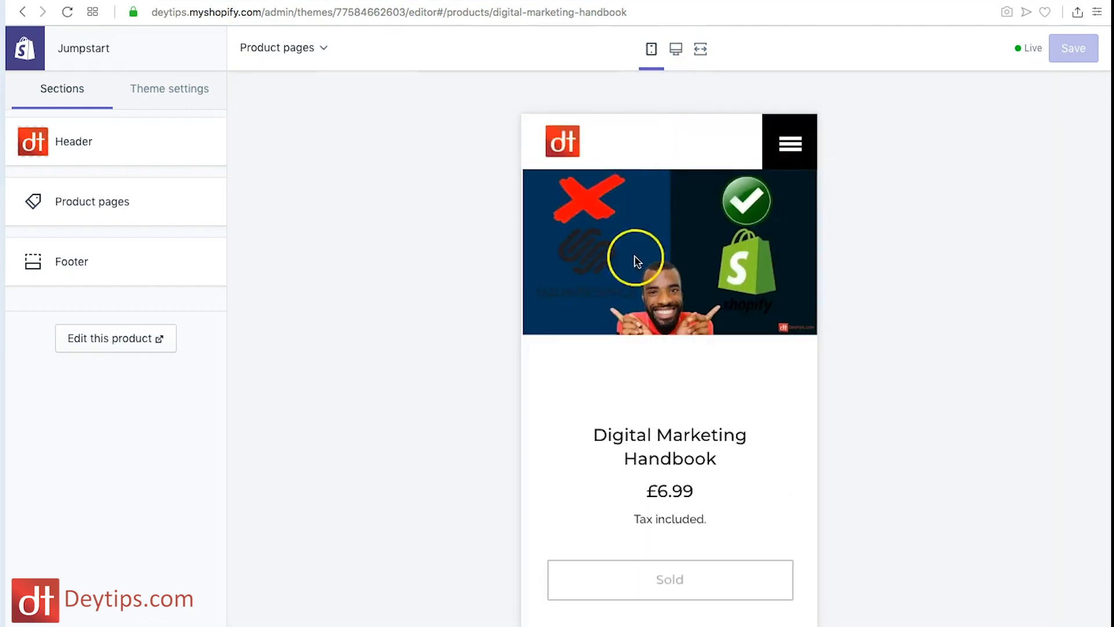
pyautogui.scroll(-10, 663, 391)
pyautogui.scroll(10, 664, 391)
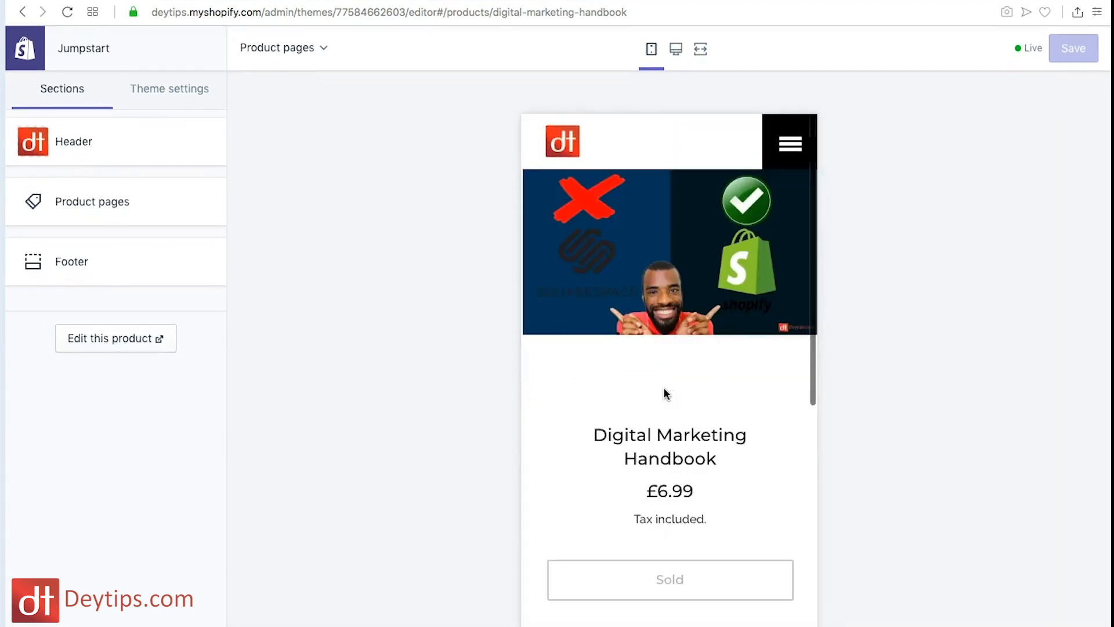
pyautogui.click(685, 50)
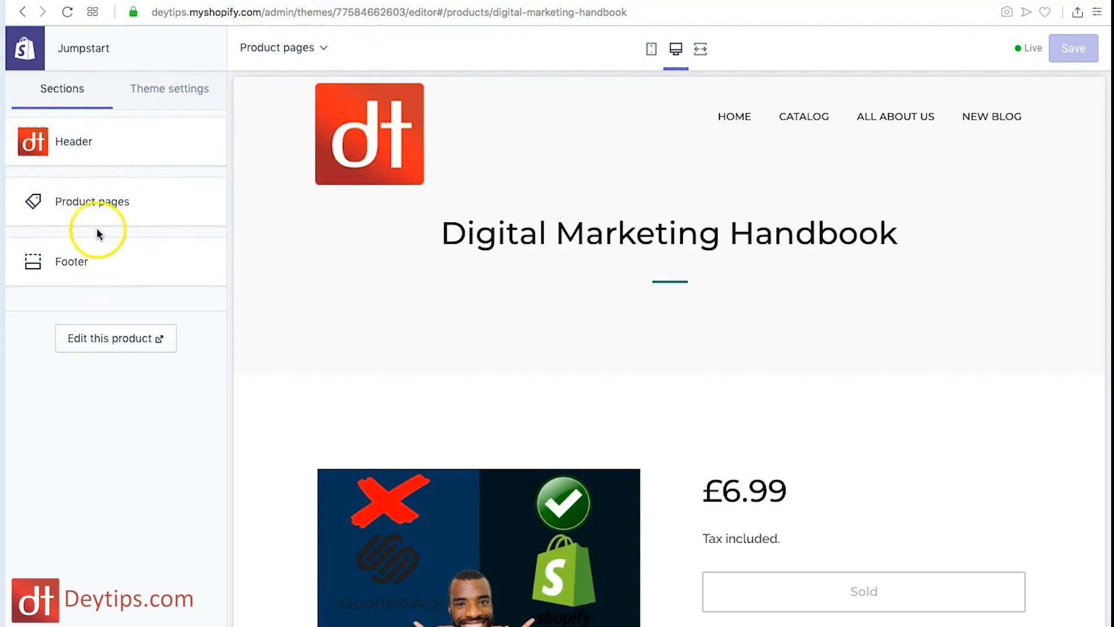
# From the store admin's home, view the Add domain setup task and open the online store information for editing
pyautogui.click(22, 12)
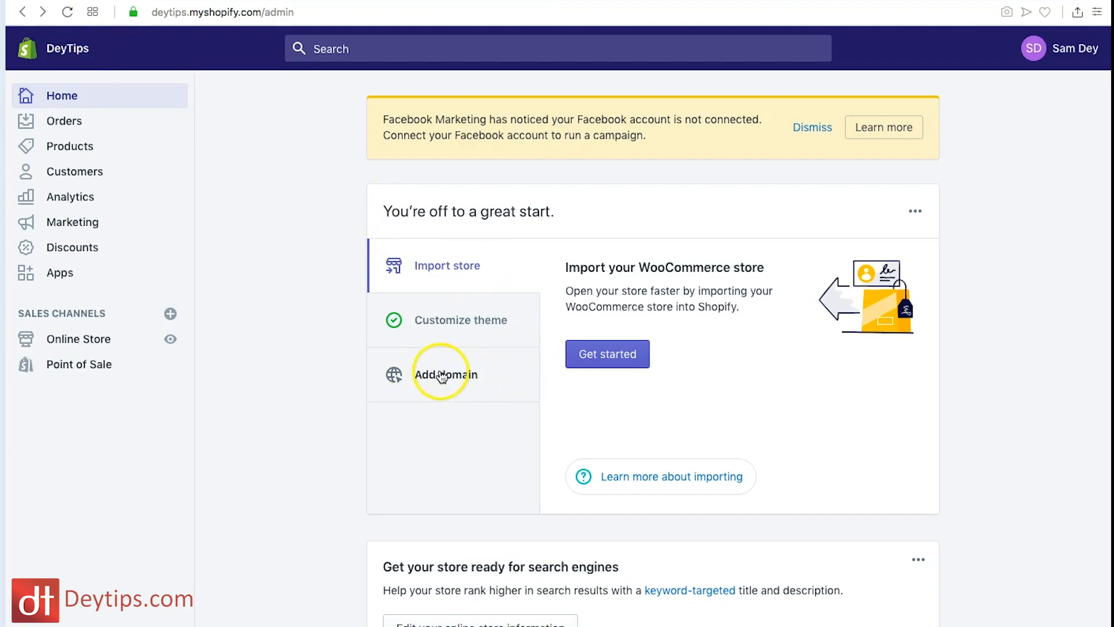
pyautogui.click(470, 382)
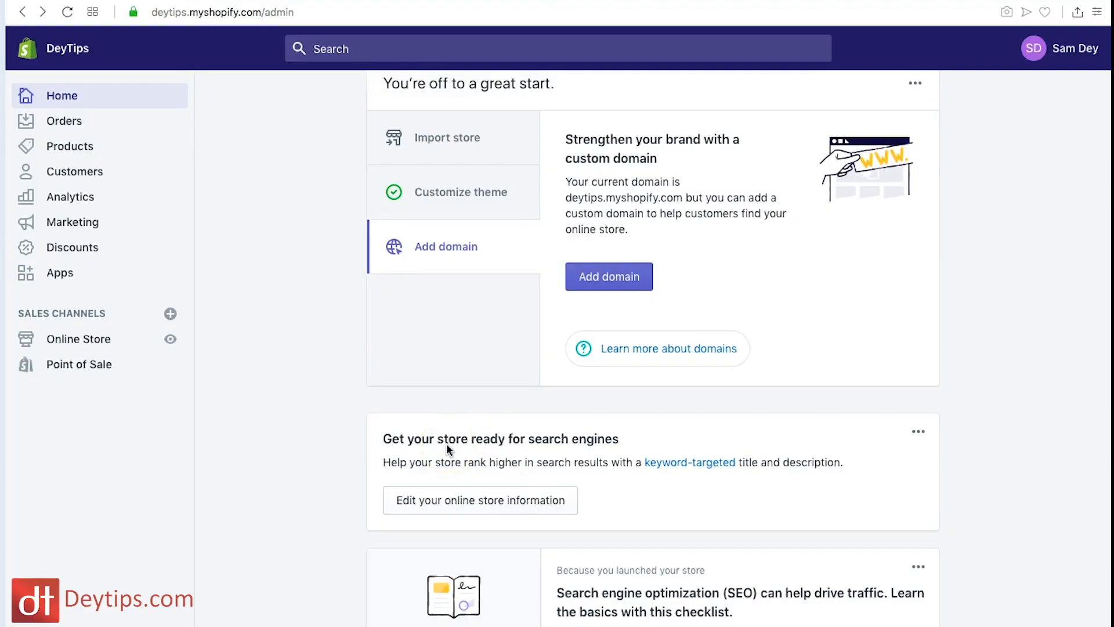
pyautogui.scroll(-3, 446, 445)
pyautogui.click(456, 422)
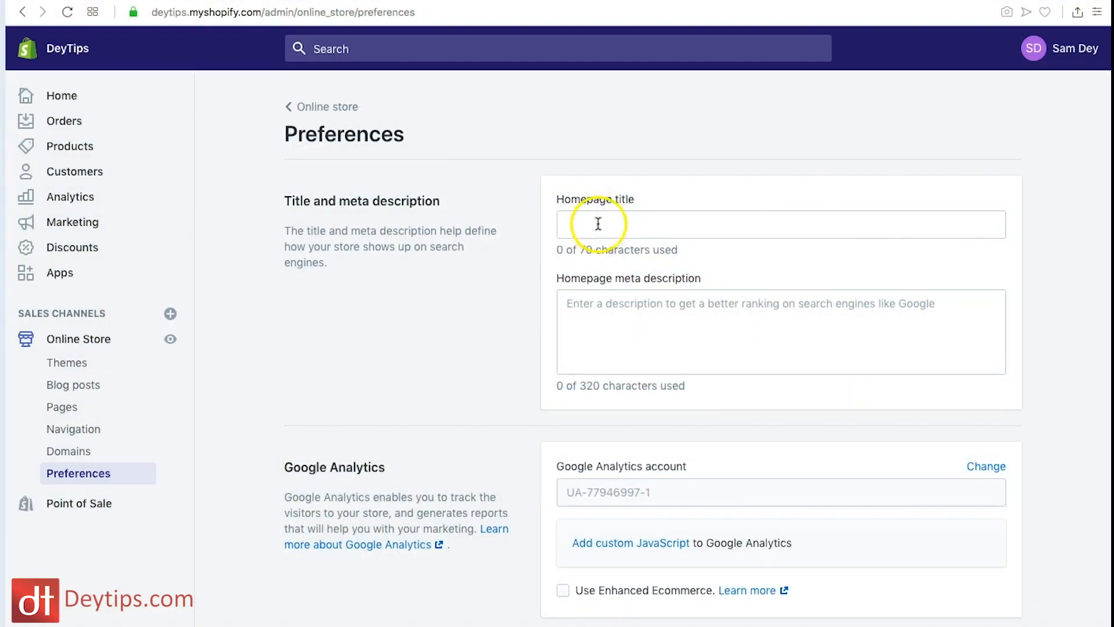
# Review the store preferences from homepage title and meta description to Google Analytics, Facebook Pixel and password protection, and open the orders
pyautogui.click(601, 224)
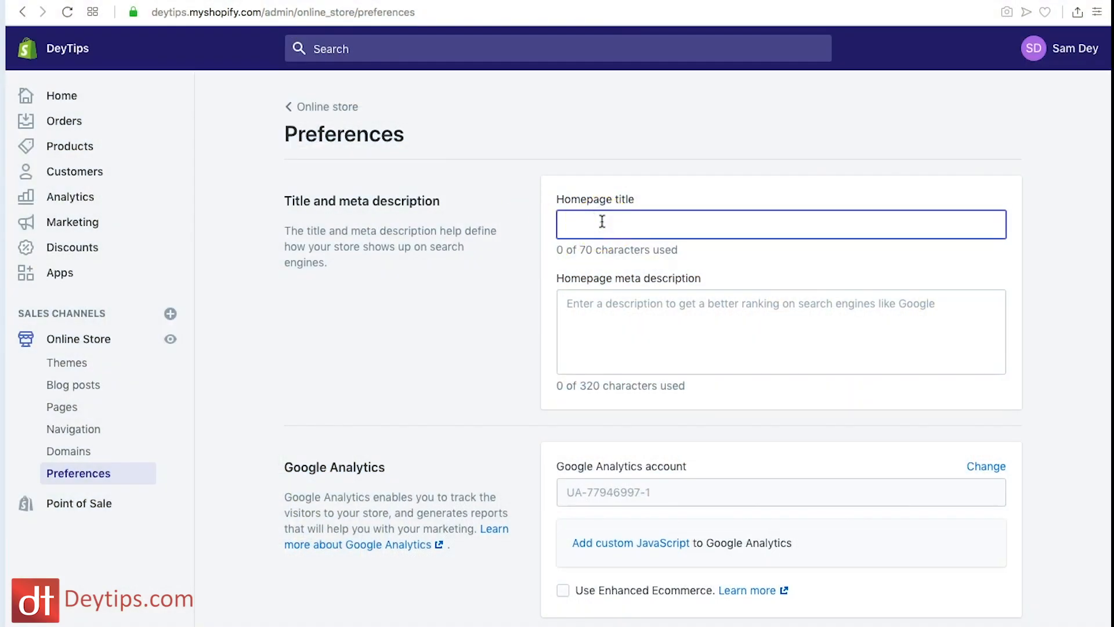
pyautogui.click(600, 324)
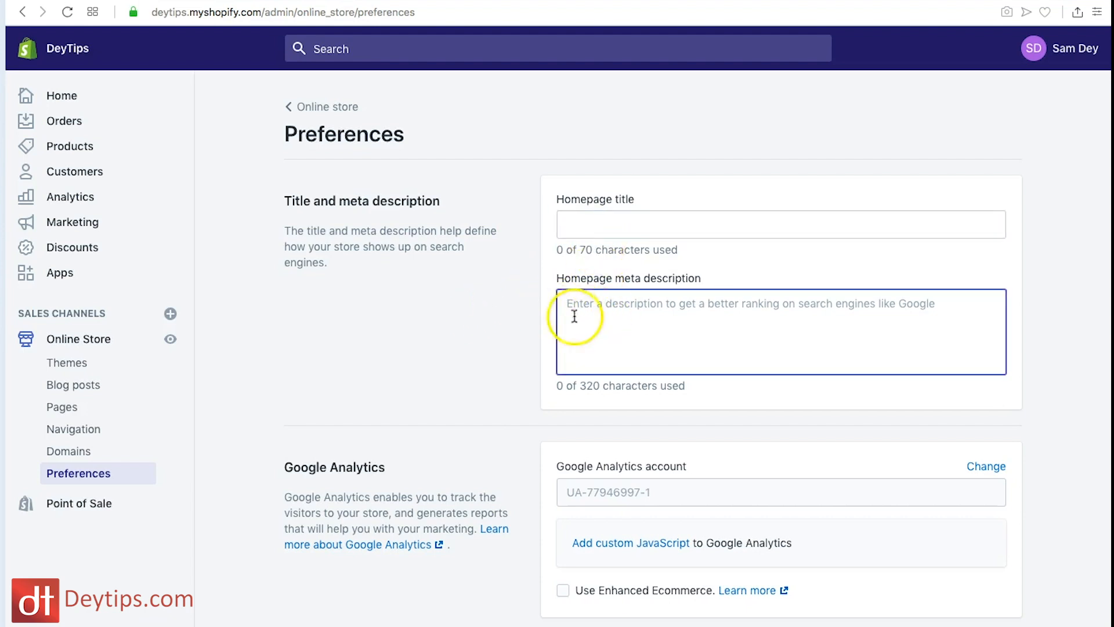
pyautogui.scroll(-2, 616, 323)
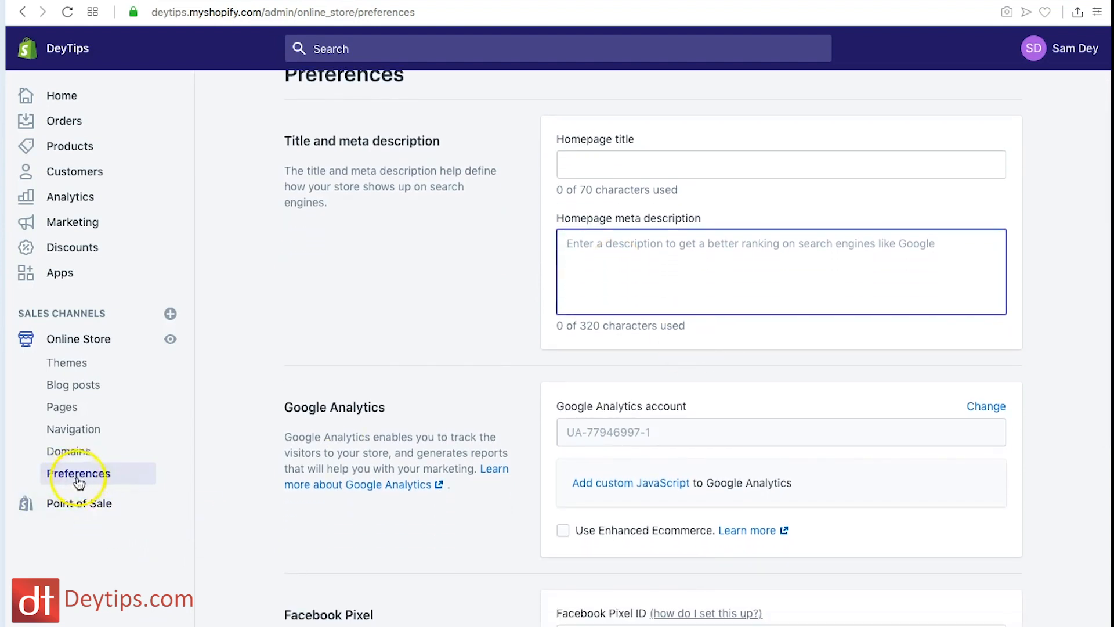
pyautogui.scroll(-5, 647, 208)
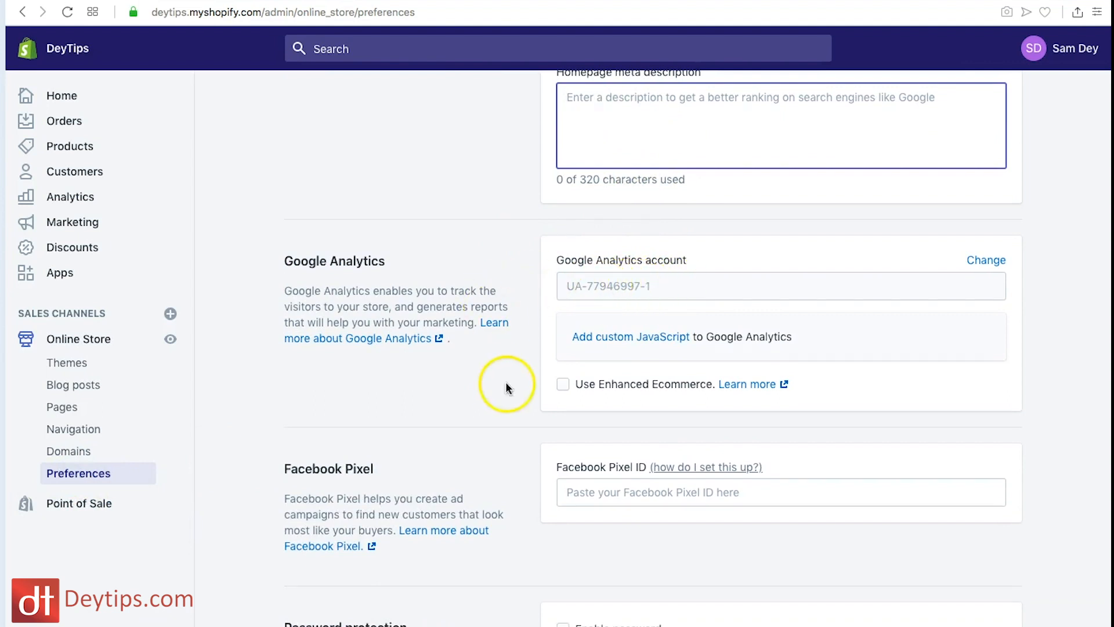
pyautogui.scroll(-3, 506, 388)
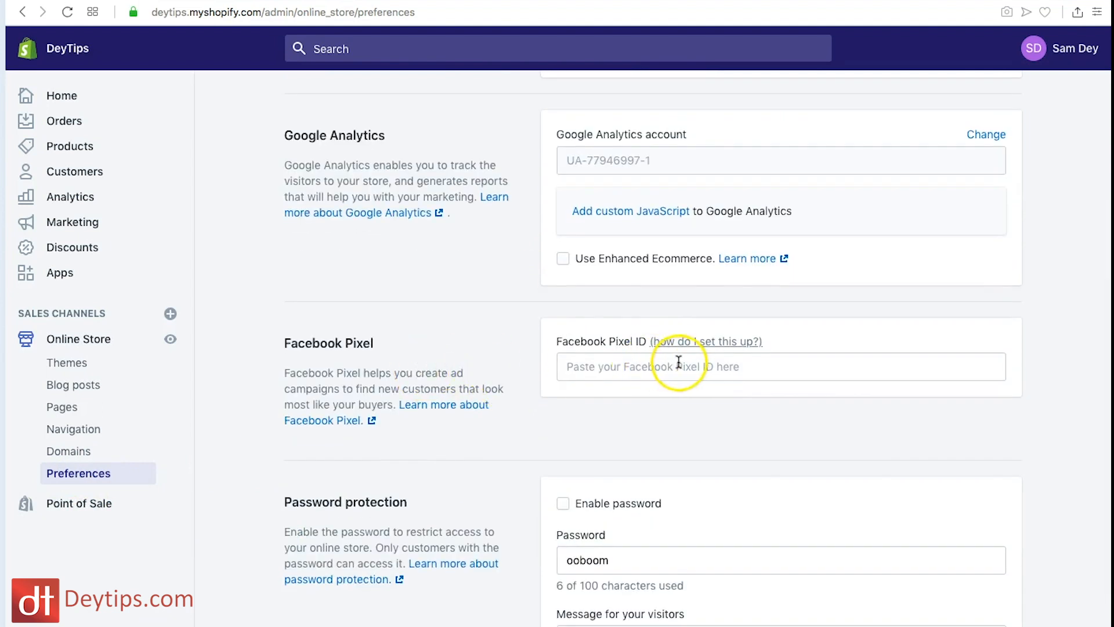
pyautogui.scroll(-4, 678, 362)
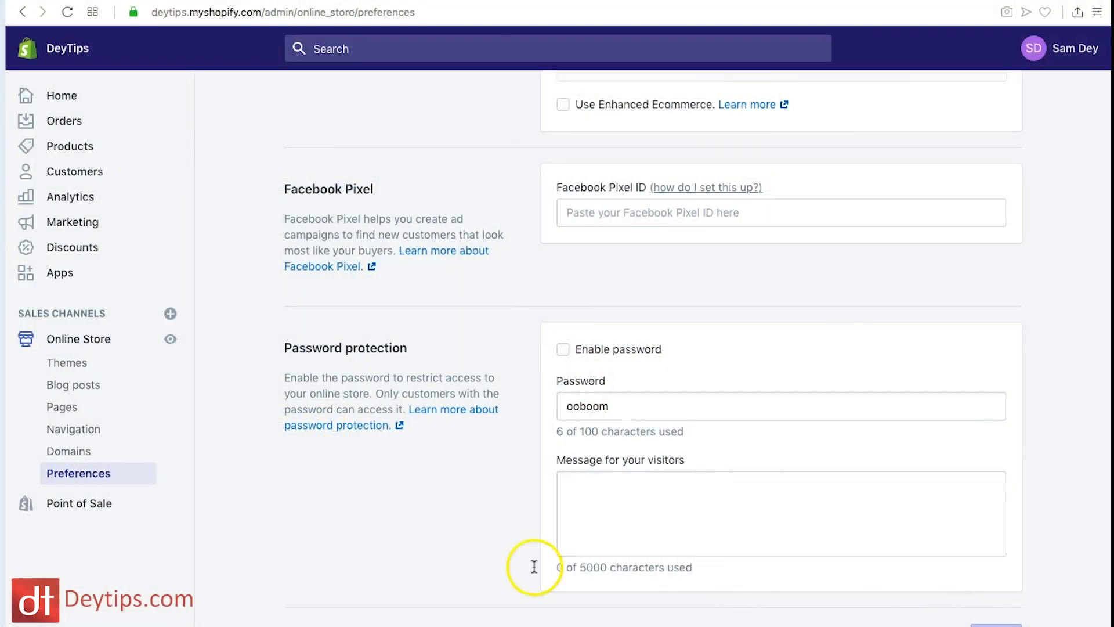
pyautogui.scroll(5, 294, 443)
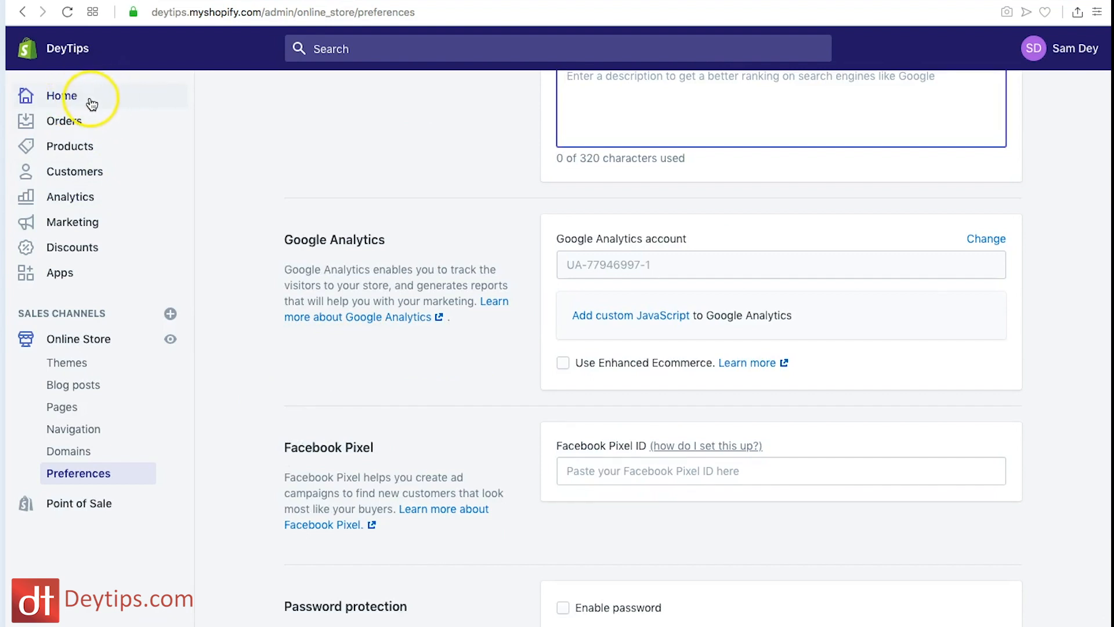
pyautogui.click(74, 126)
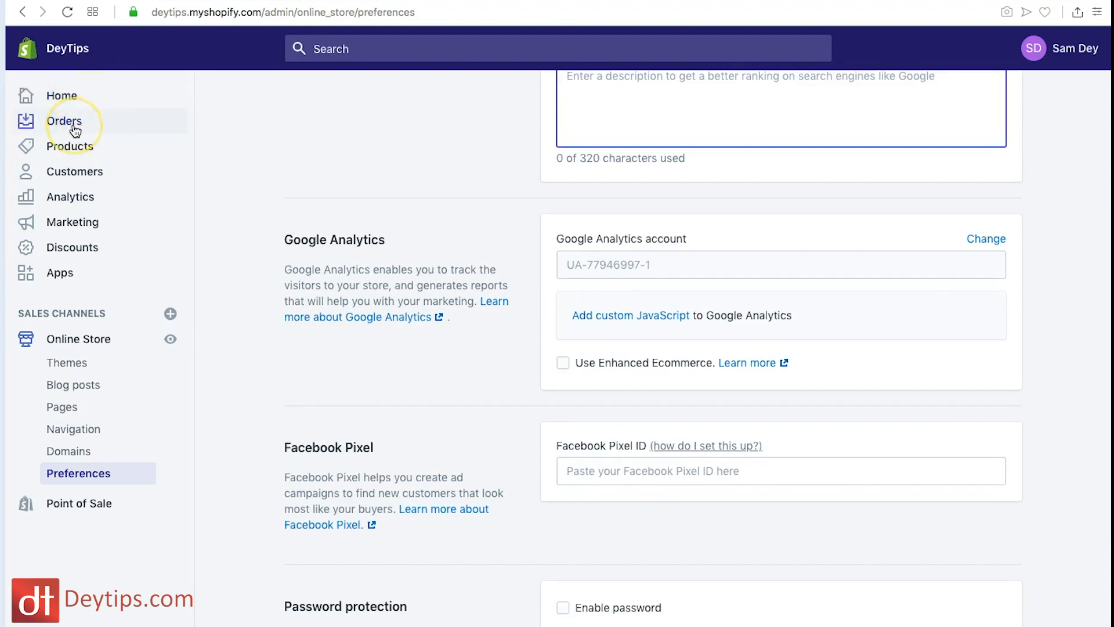
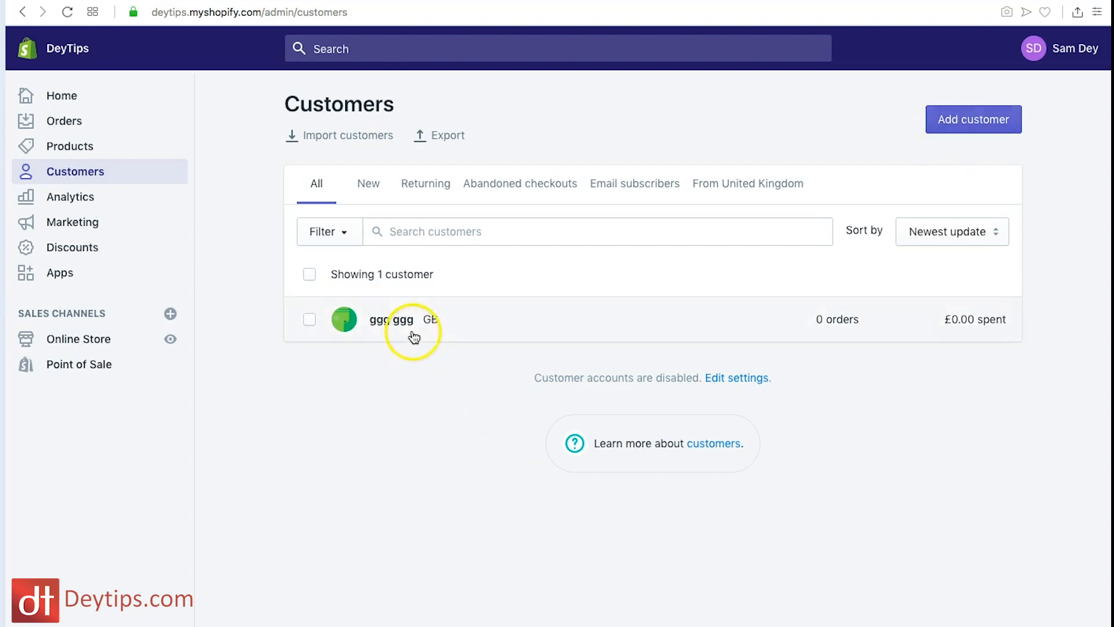
# Open the customer's record and examine the orders placed, timeline, tags and customer privacy options
pyautogui.click(459, 328)
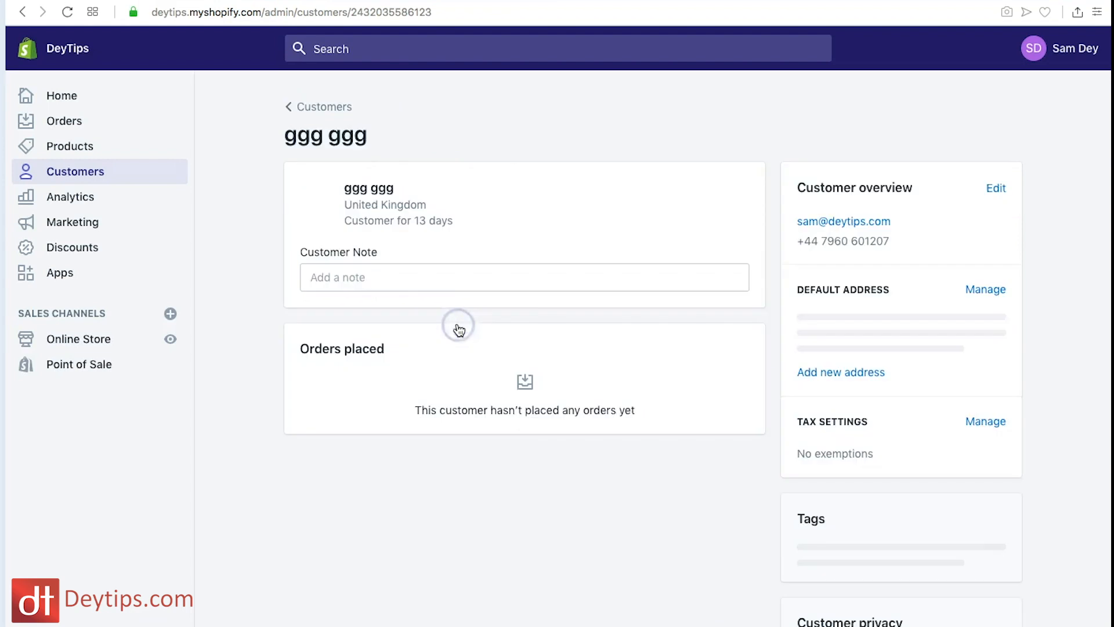
pyautogui.scroll(-1, 476, 366)
pyautogui.scroll(2, 476, 366)
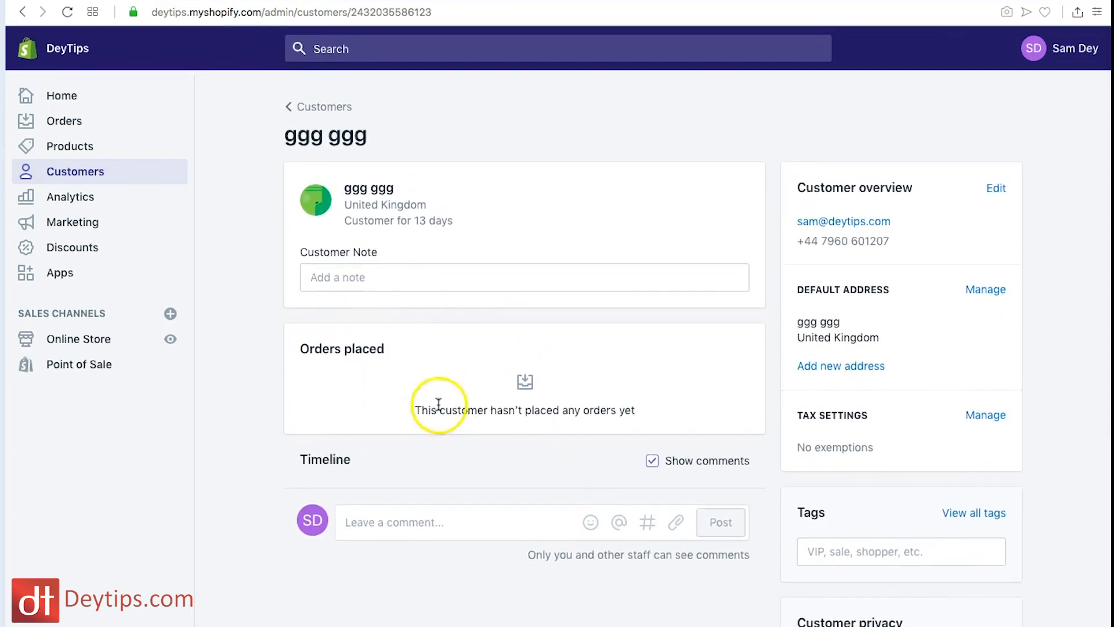
pyautogui.scroll(-5, 882, 331)
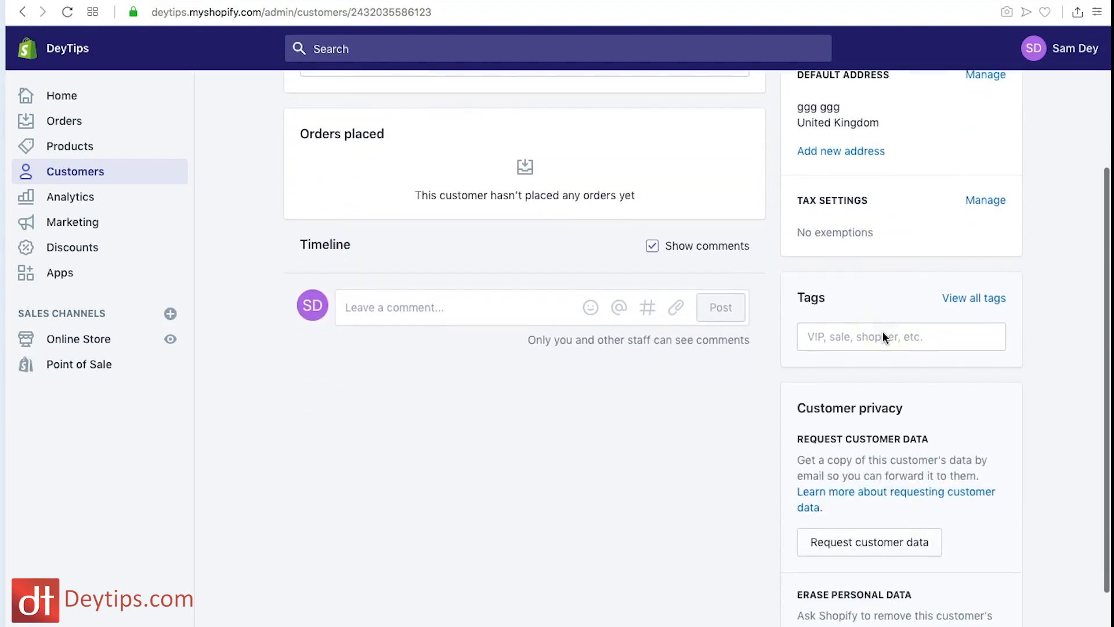
pyautogui.scroll(-3, 888, 400)
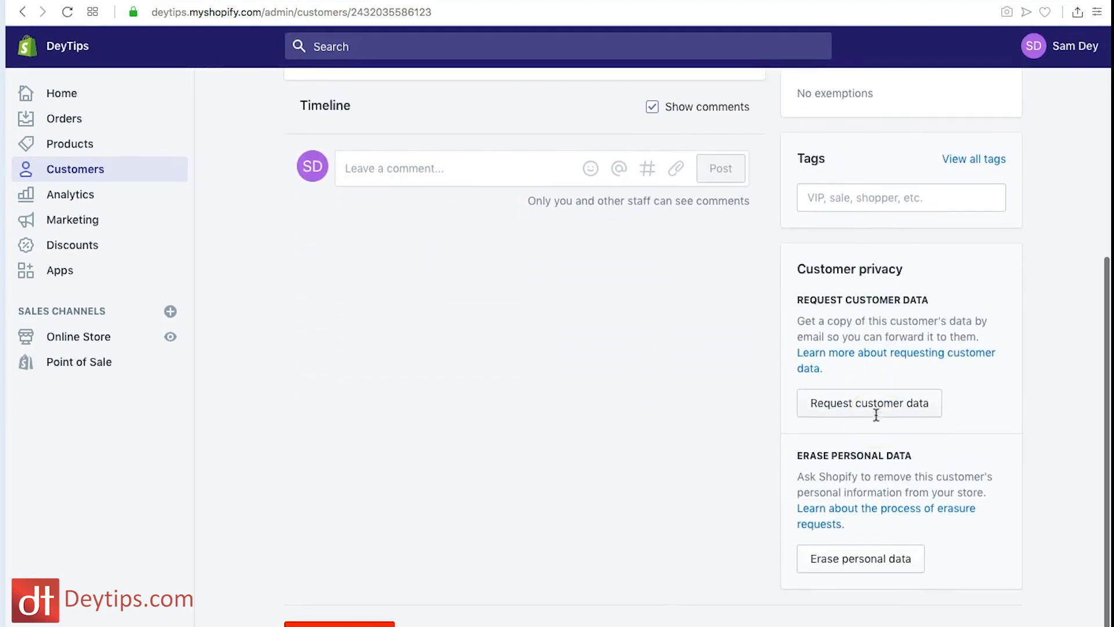
pyautogui.scroll(-2, 876, 414)
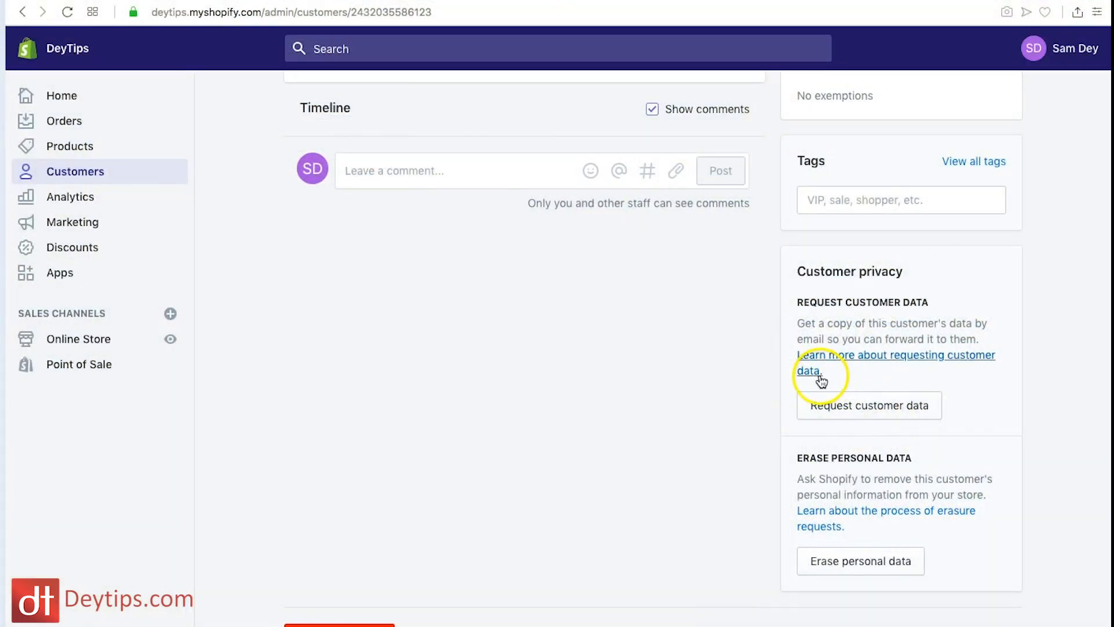
pyautogui.scroll(6, 600, 417)
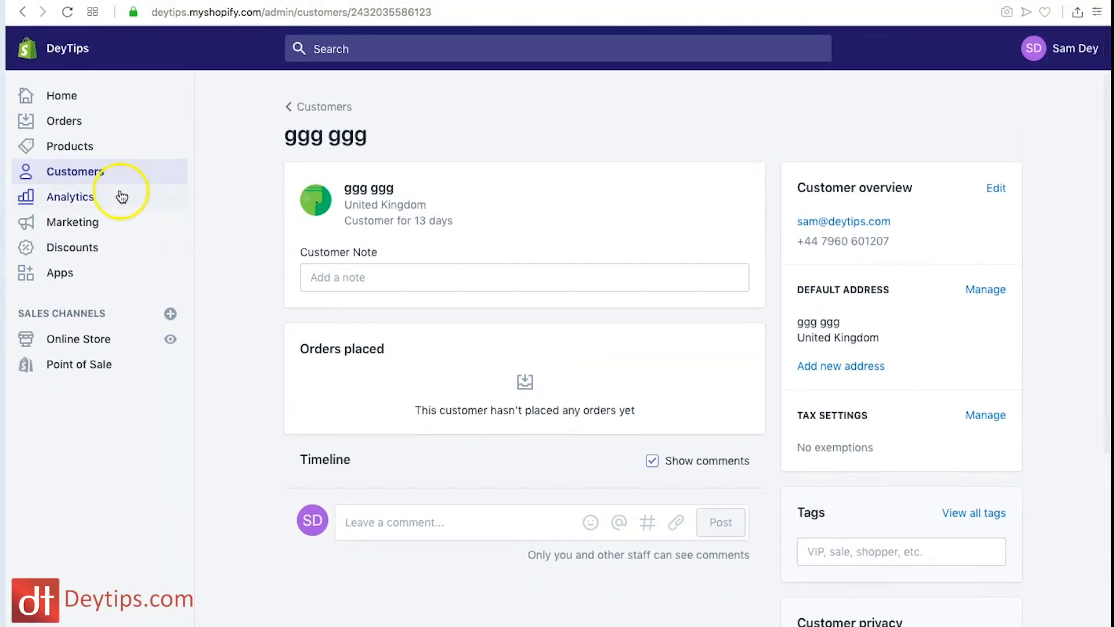
# Open the analytics dashboard and examine its sales, session, top product, traffic source and social source metrics
pyautogui.click(72, 197)
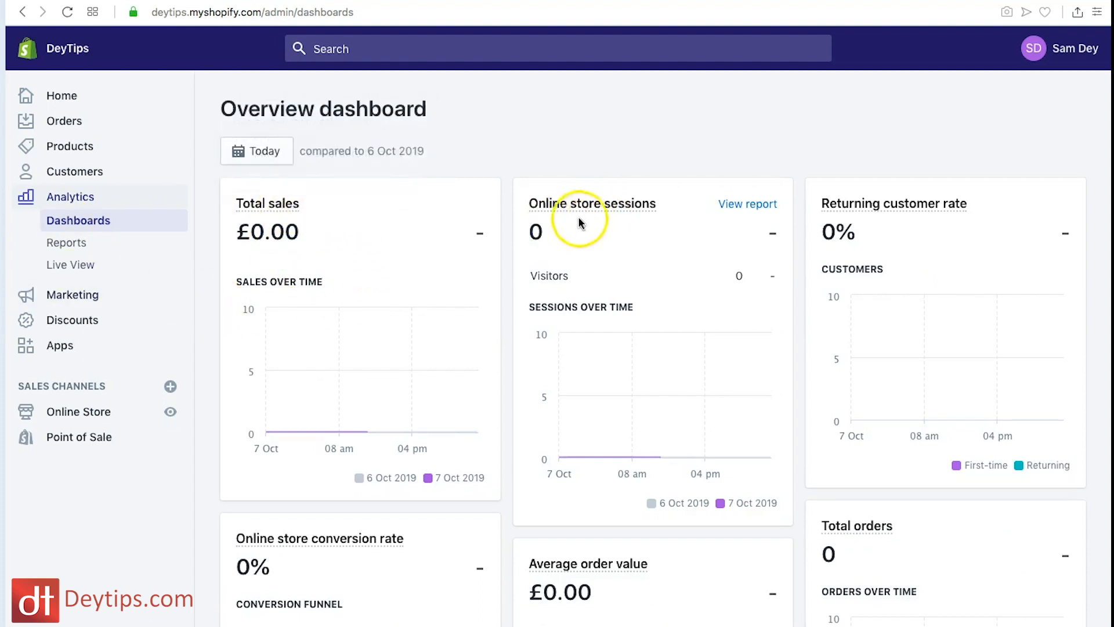
pyautogui.scroll(-1, 652, 296)
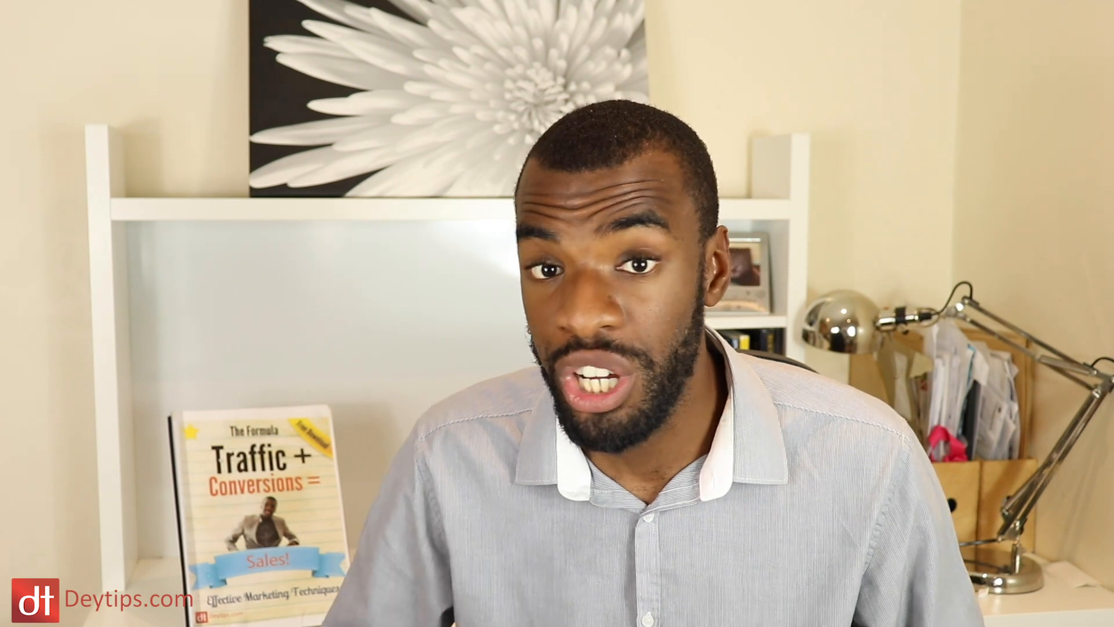
pyautogui.scroll(-4, 917, 201)
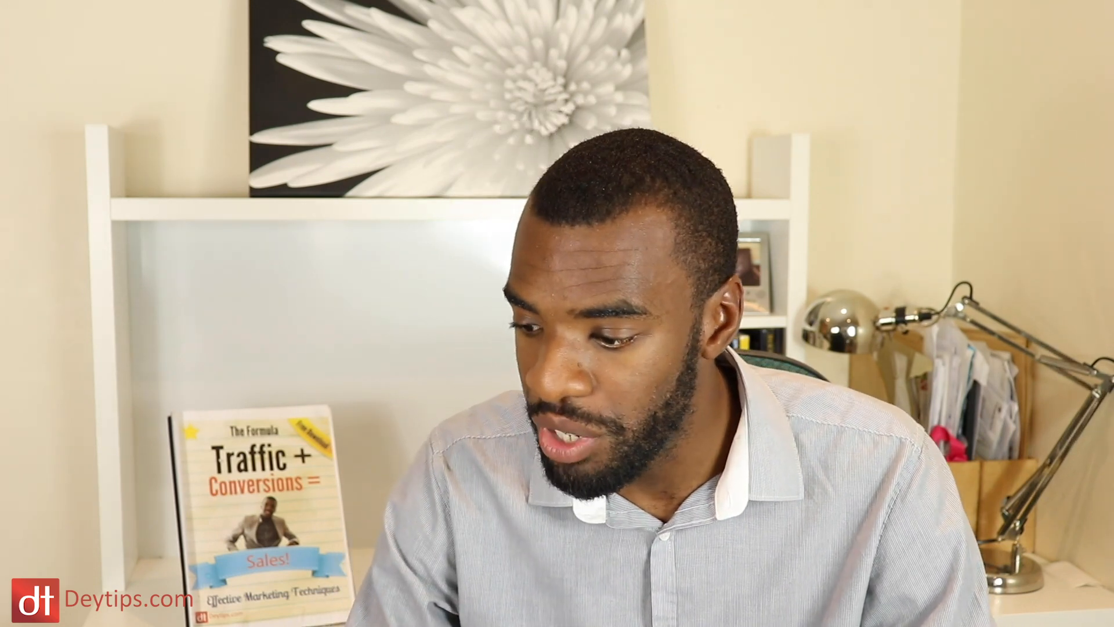
pyautogui.scroll(-5, 501, 409)
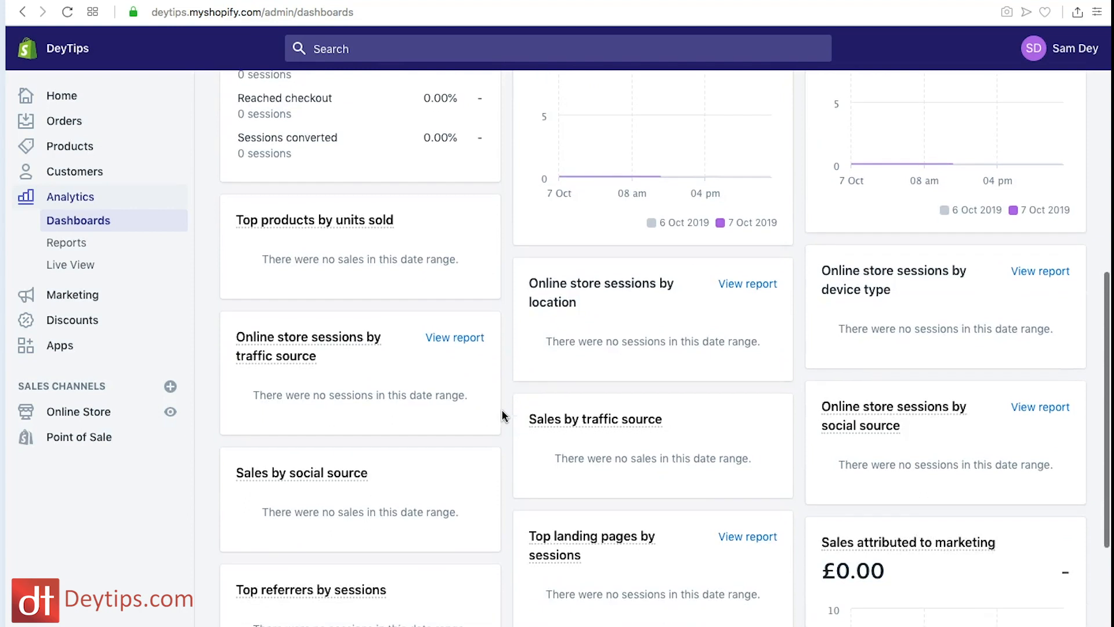
pyautogui.moveTo(353, 230)
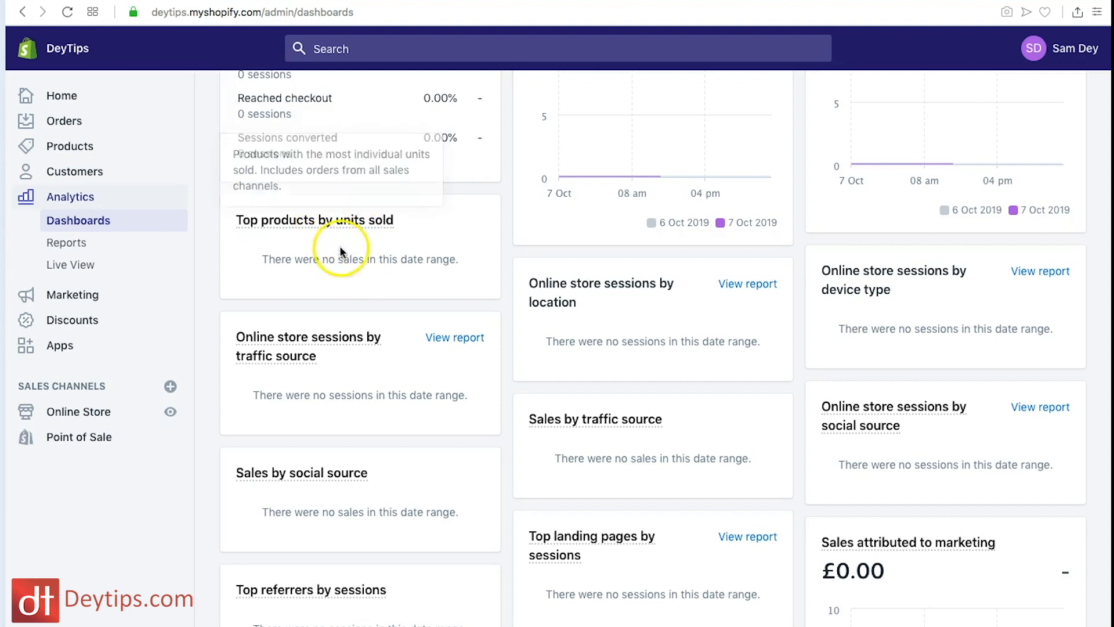
pyautogui.scroll(-1, 358, 288)
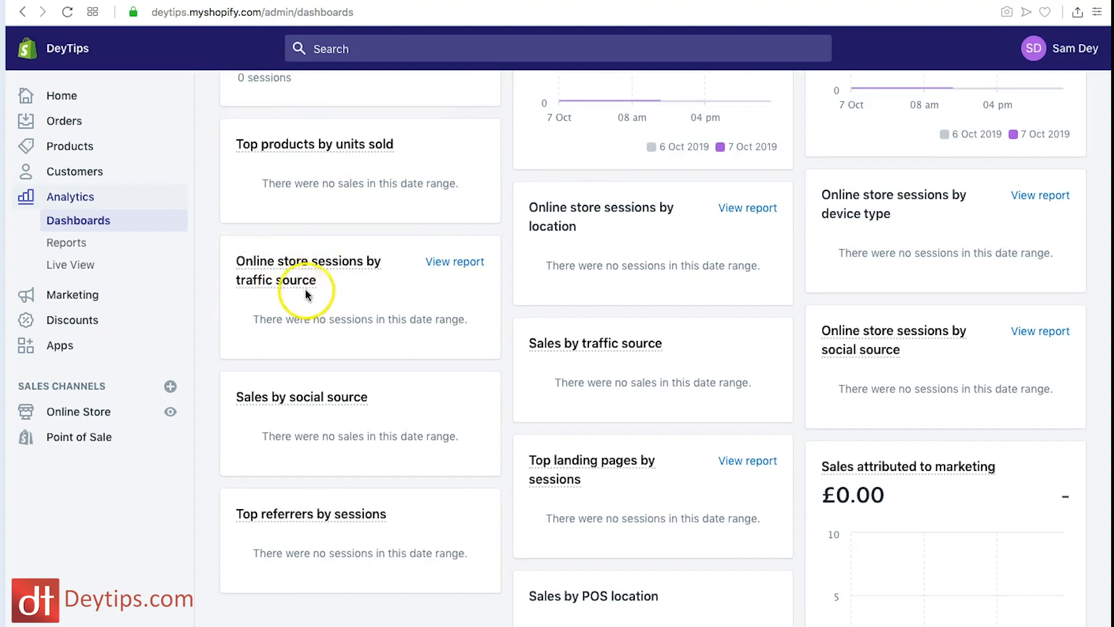
pyautogui.moveTo(327, 289)
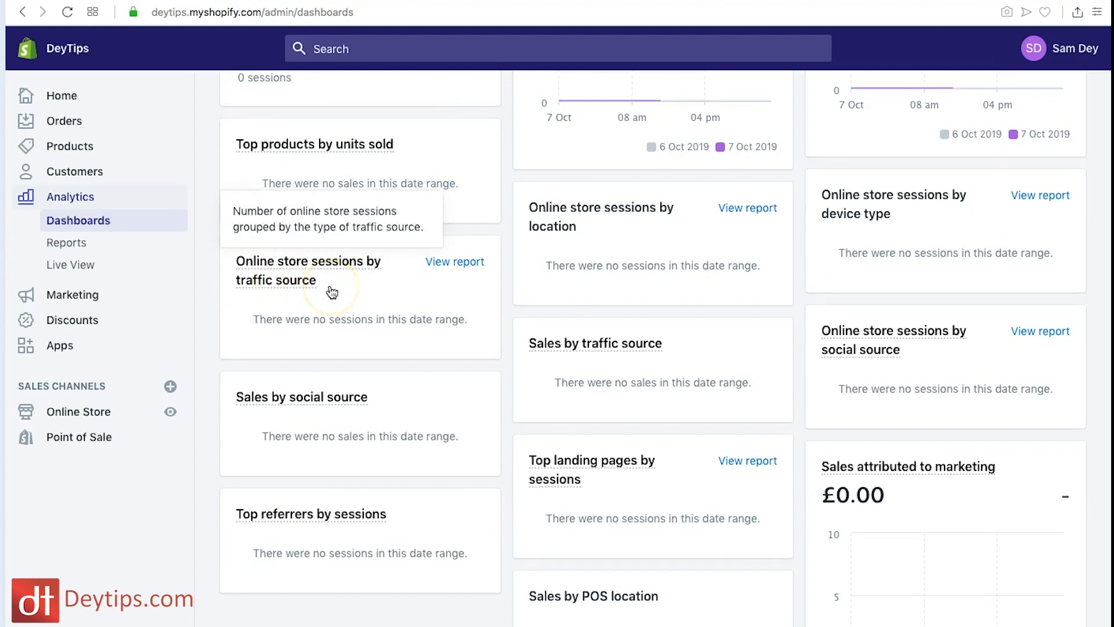
pyautogui.scroll(-1, 348, 328)
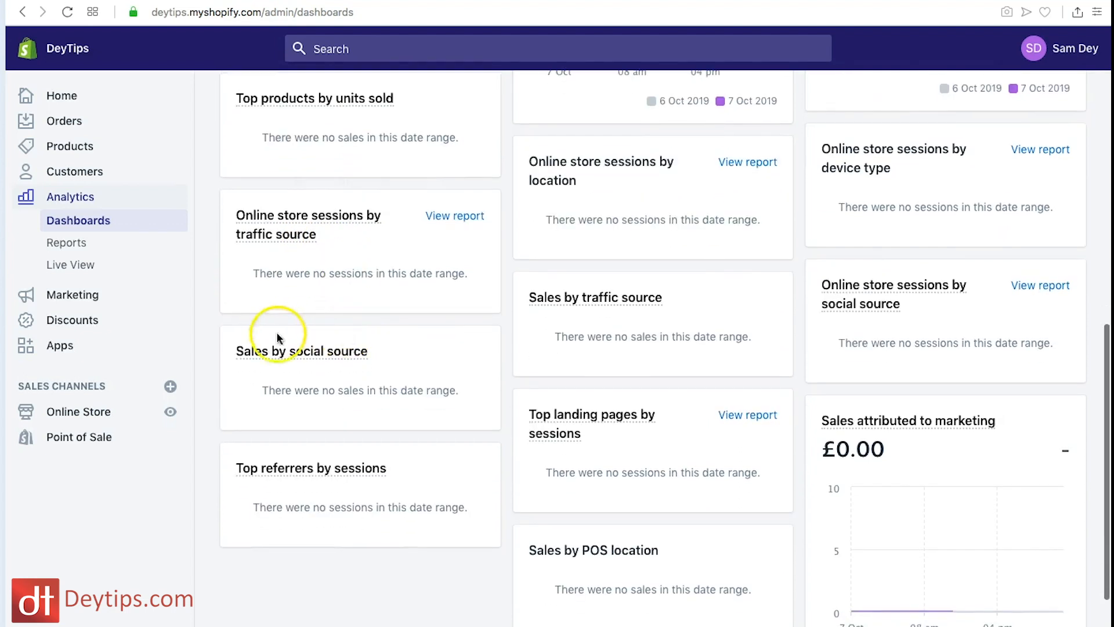
pyautogui.moveTo(335, 351)
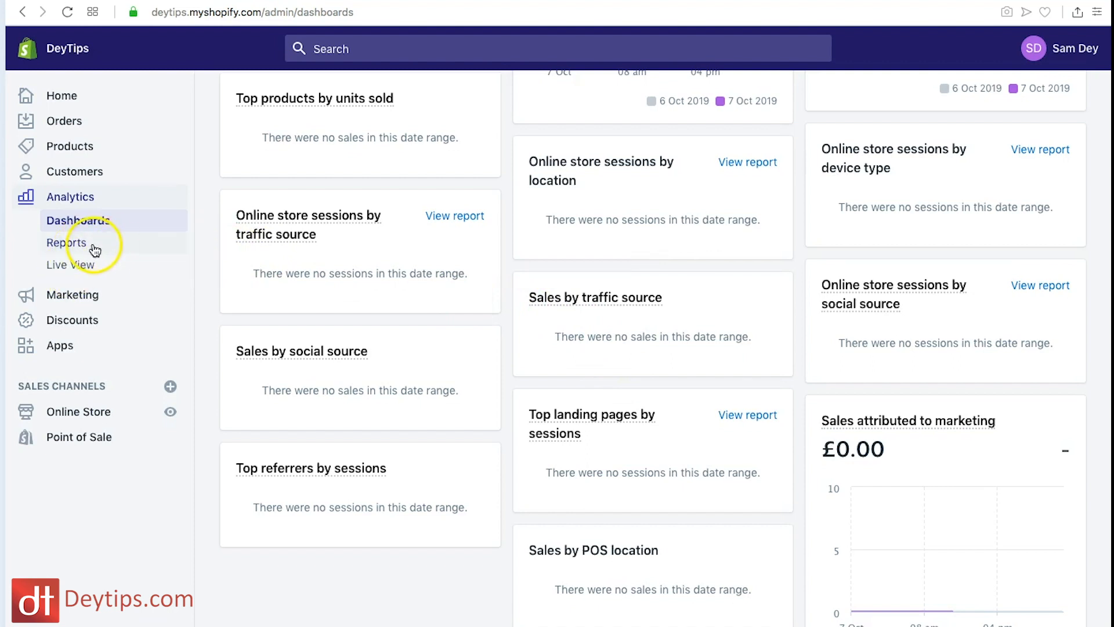
# View the analytics reports overview and examine the Live View page with its visitor map
pyautogui.click(97, 244)
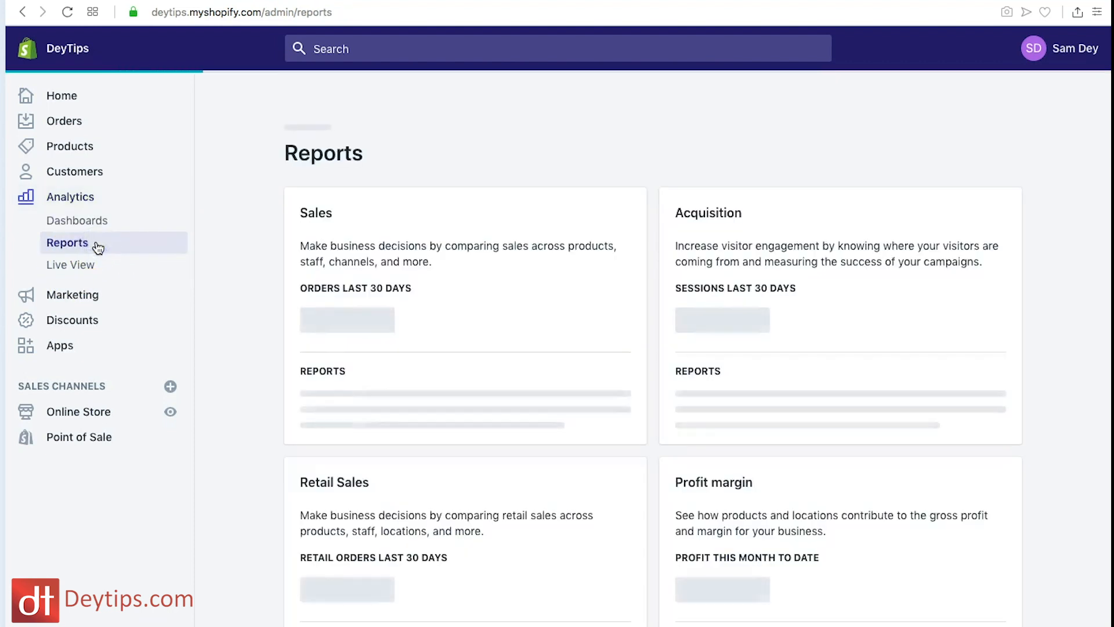
pyautogui.click(88, 267)
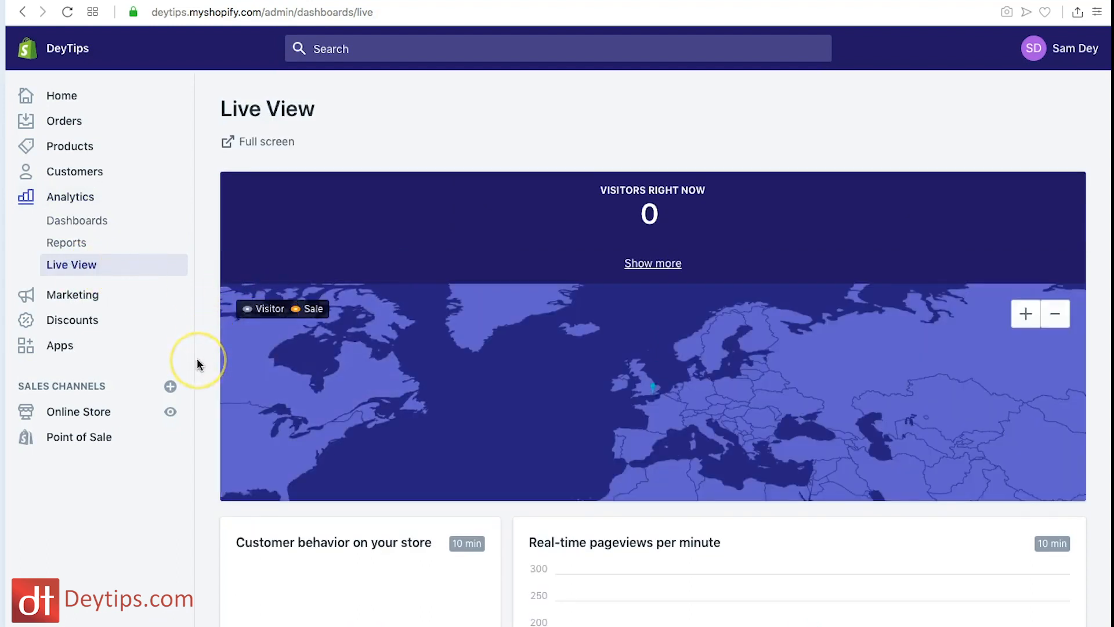
pyautogui.scroll(-2, 197, 364)
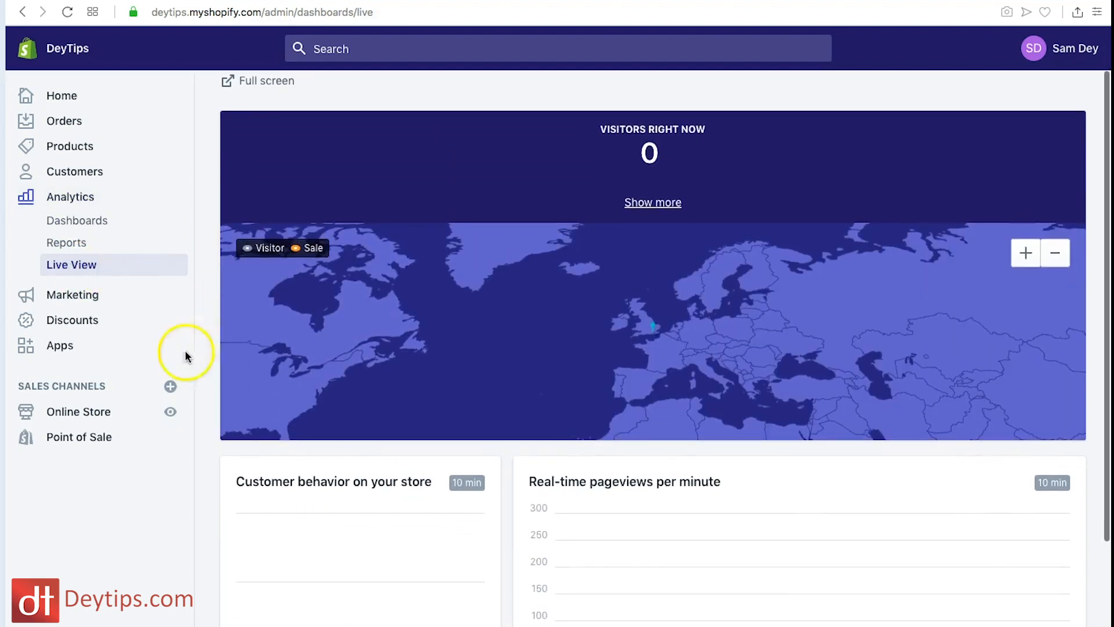
# Open the marketing section and review campaign creation, the Facebook Marketing and Google Shopping setup options and the overview
pyautogui.click(74, 296)
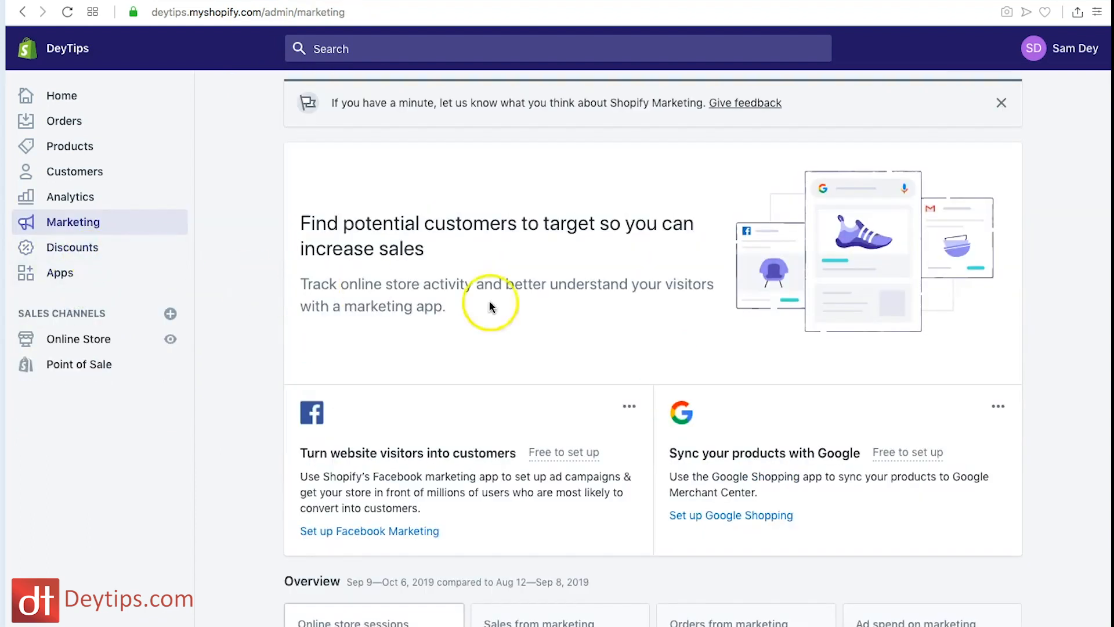
pyautogui.scroll(-10, 510, 314)
pyautogui.scroll(10, 509, 314)
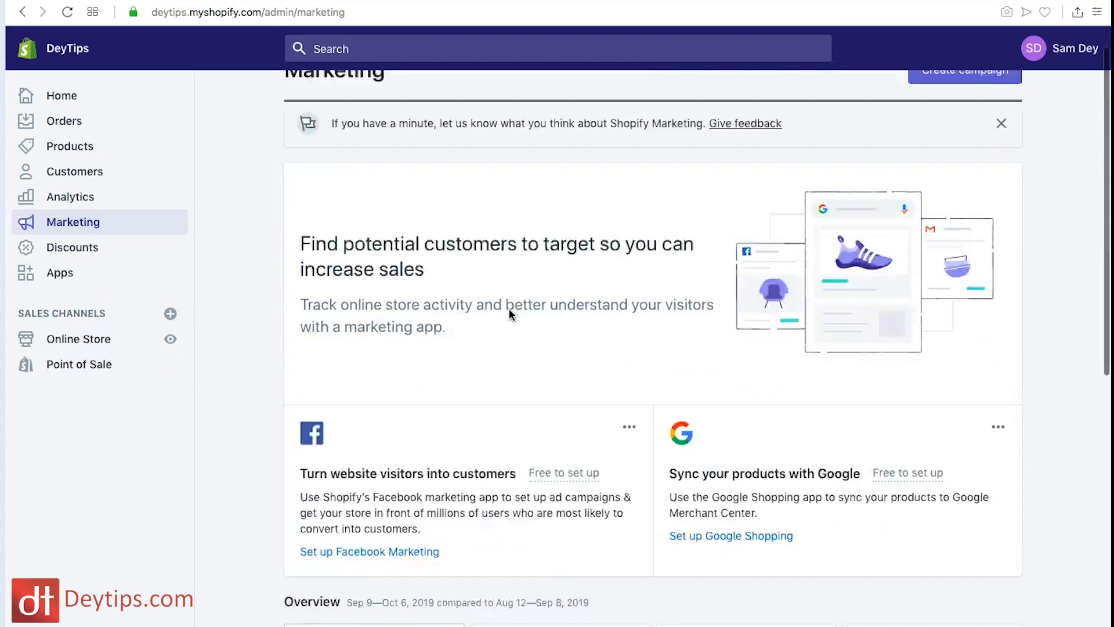
pyautogui.scroll(1, 510, 309)
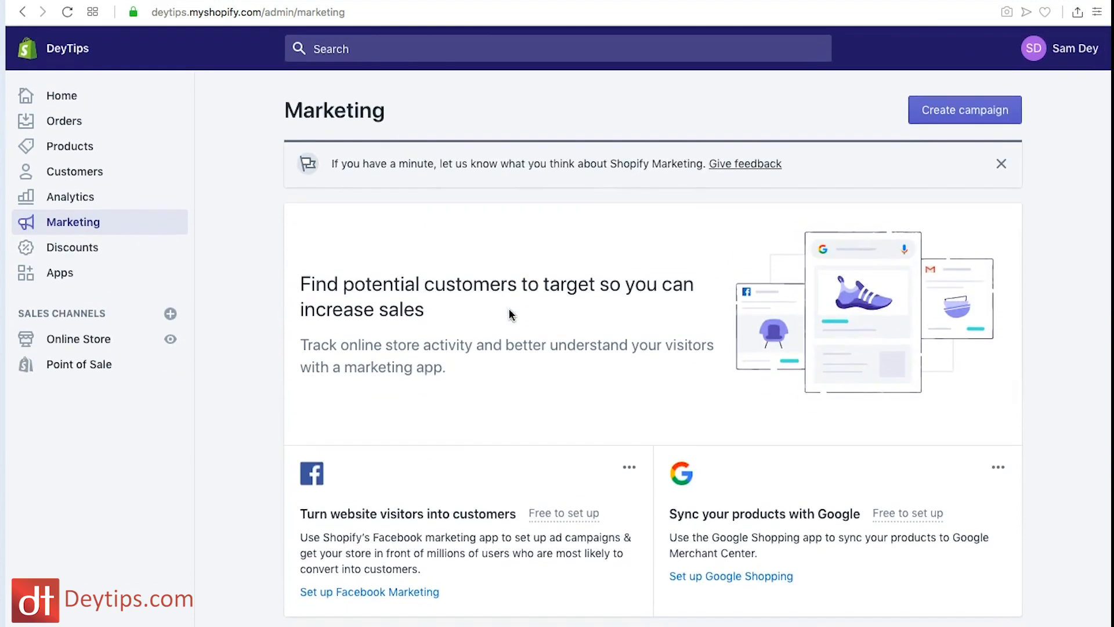
pyautogui.scroll(-1, 487, 319)
pyautogui.scroll(1, 489, 255)
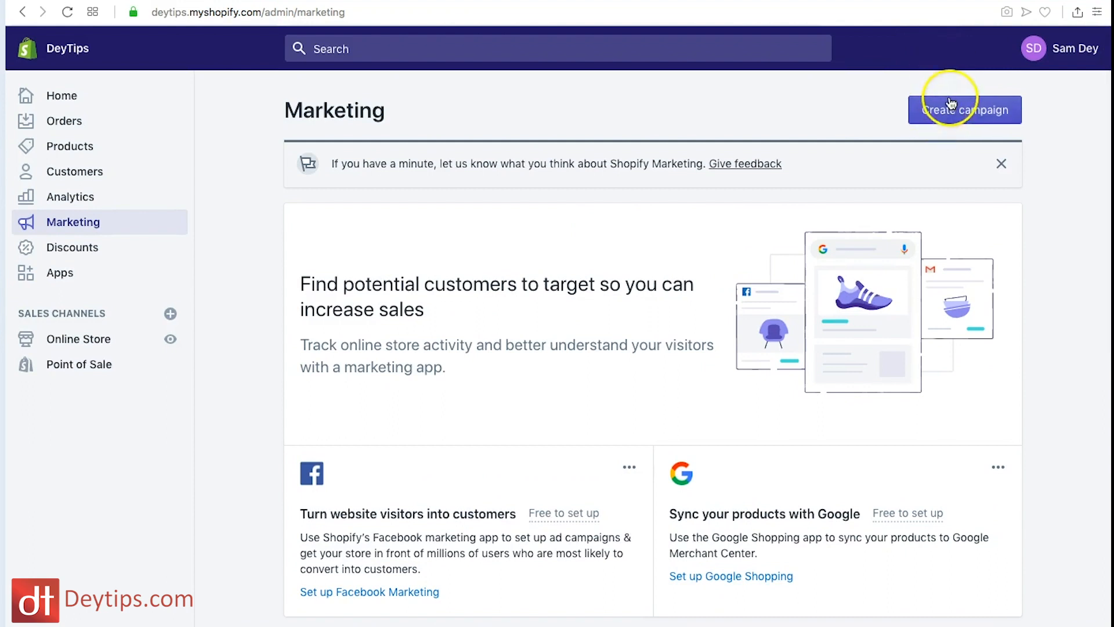
pyautogui.scroll(-2, 756, 311)
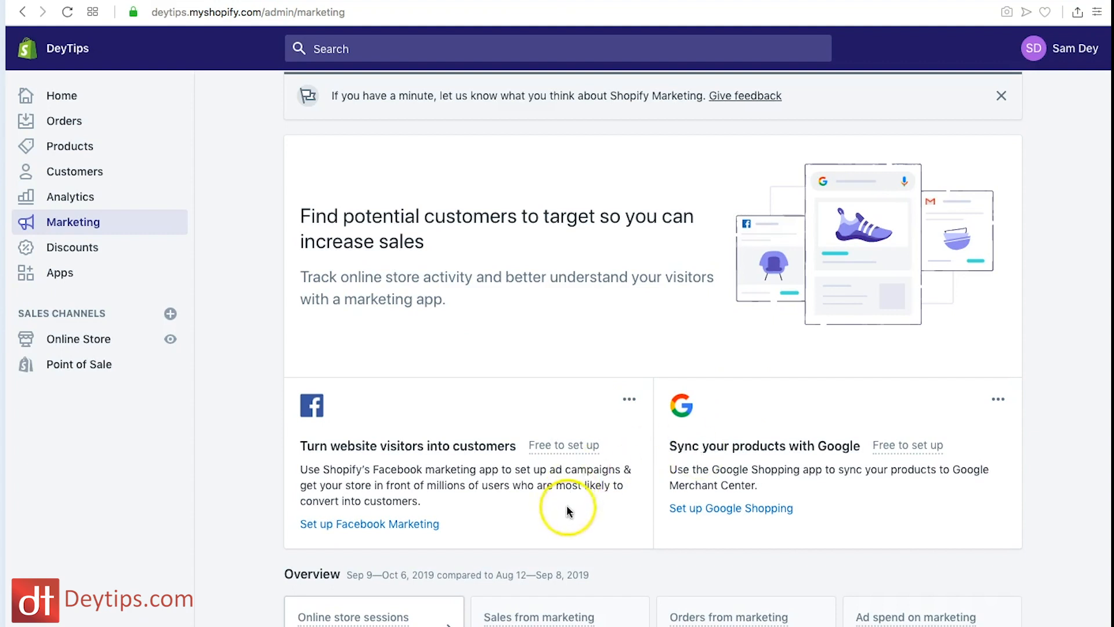
pyautogui.scroll(-1, 435, 377)
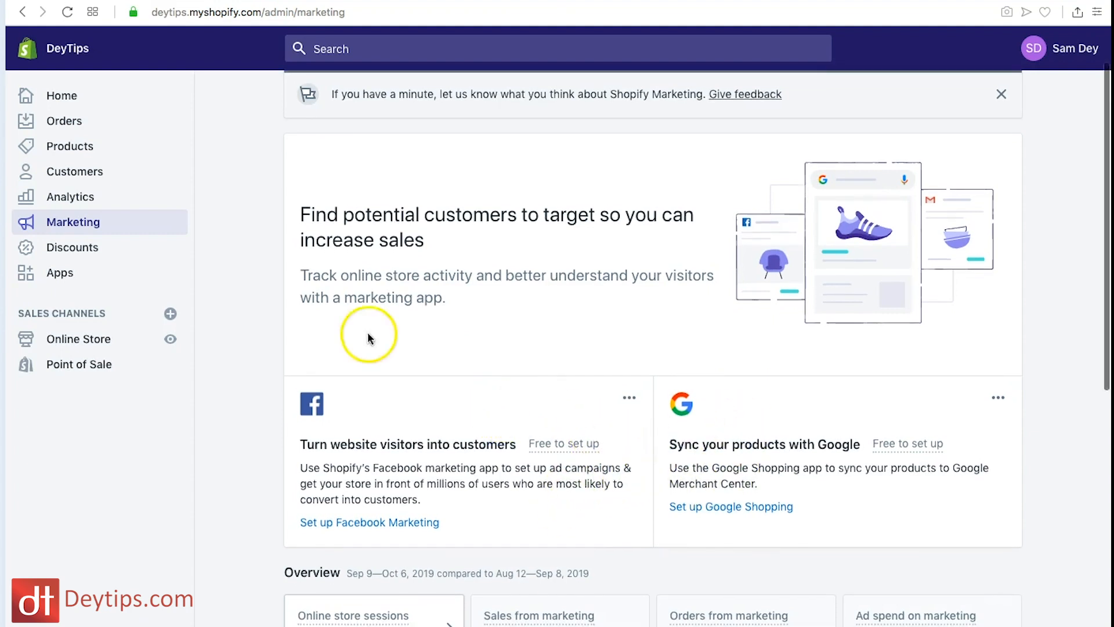
# Review the page for creating discount codes and open the store's apps page
pyautogui.click(97, 255)
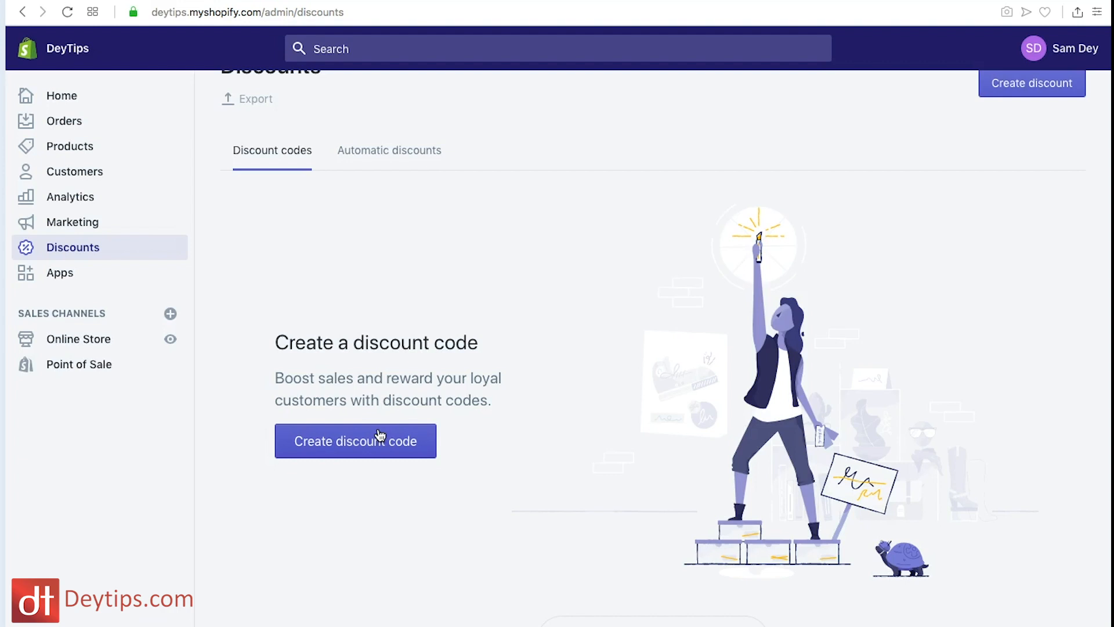
pyautogui.scroll(-1, 399, 399)
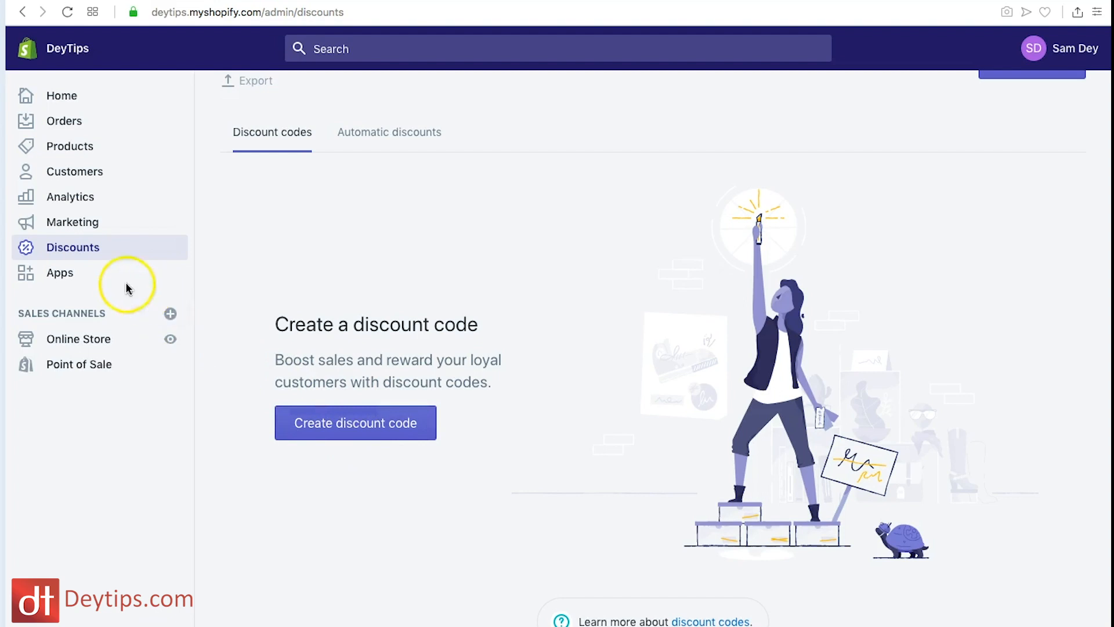
pyautogui.click(50, 277)
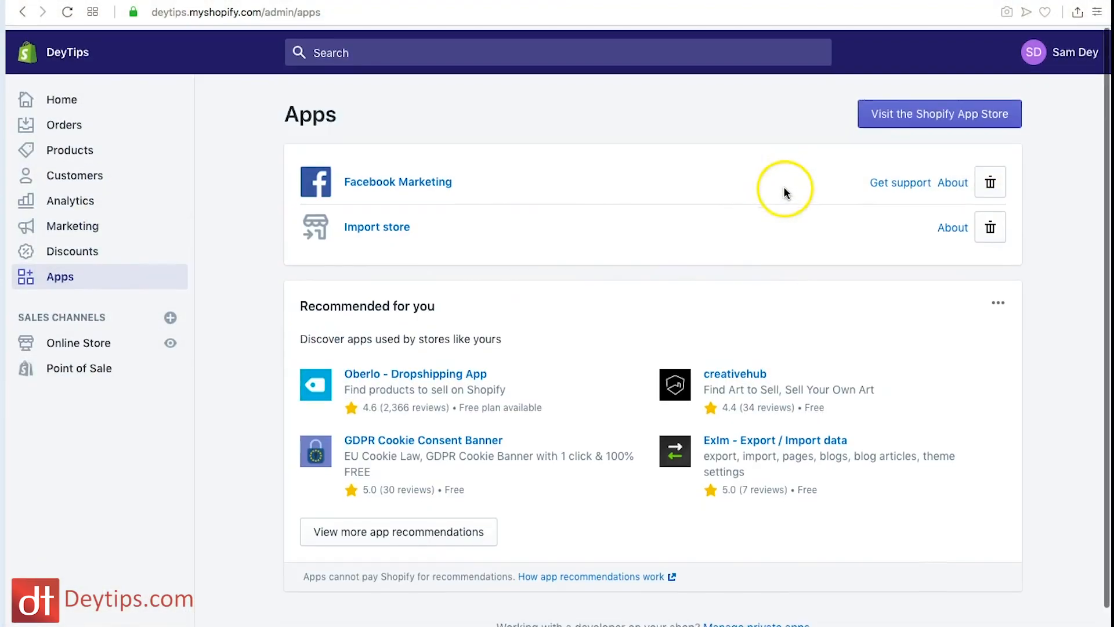
# Visit the Shopify App Store, search for "affiliate" apps and look through the results
pyautogui.click(973, 126)
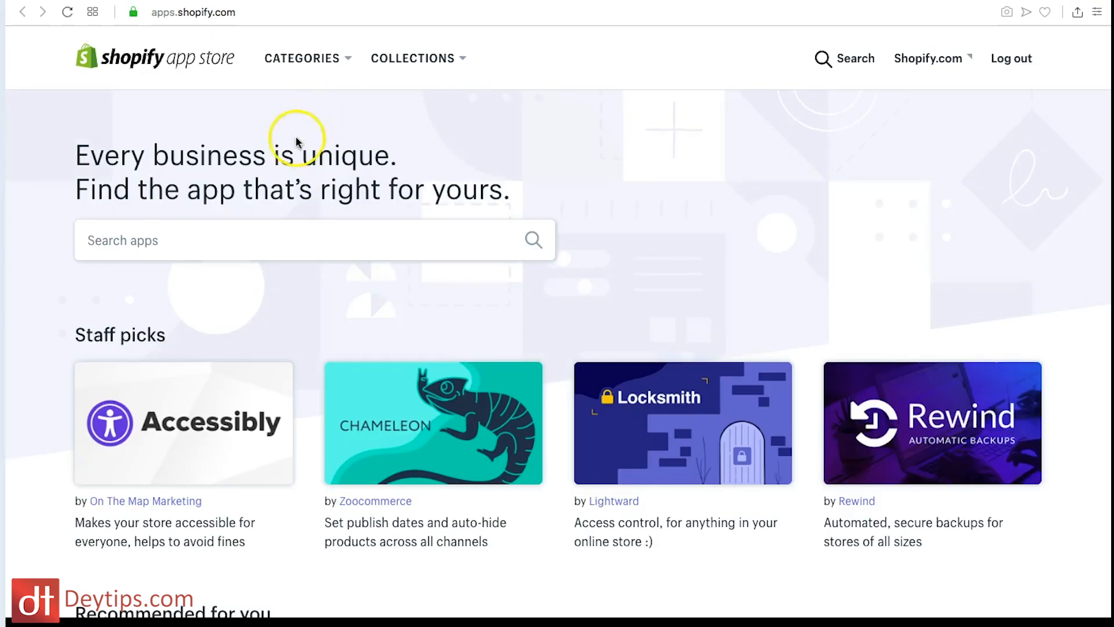
pyautogui.click(149, 247)
pyautogui.write('affiliate')
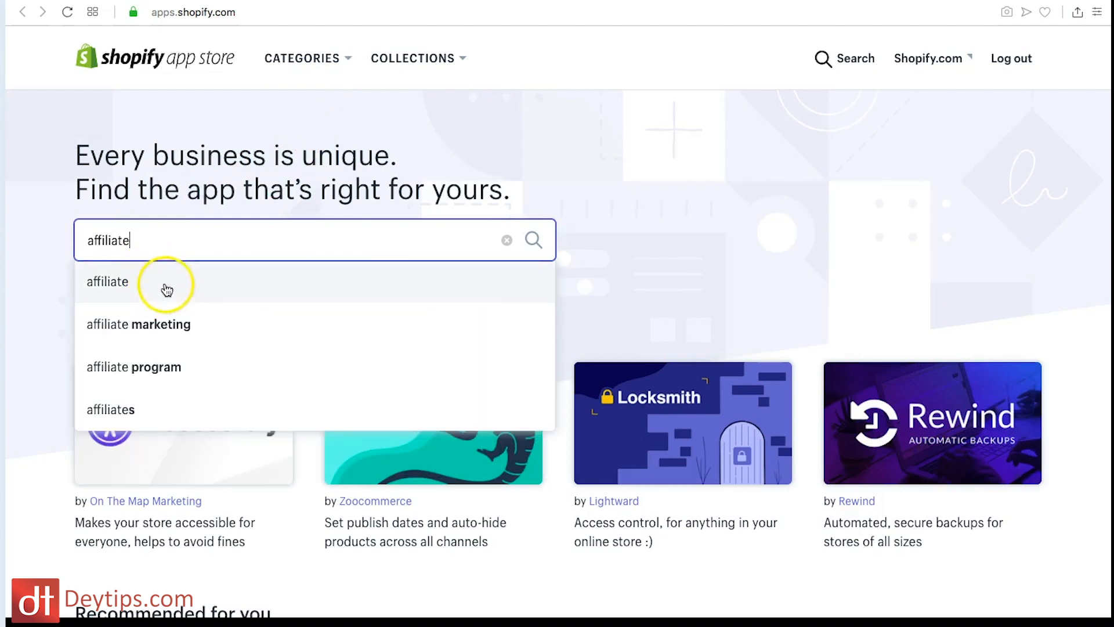
pyautogui.click(165, 283)
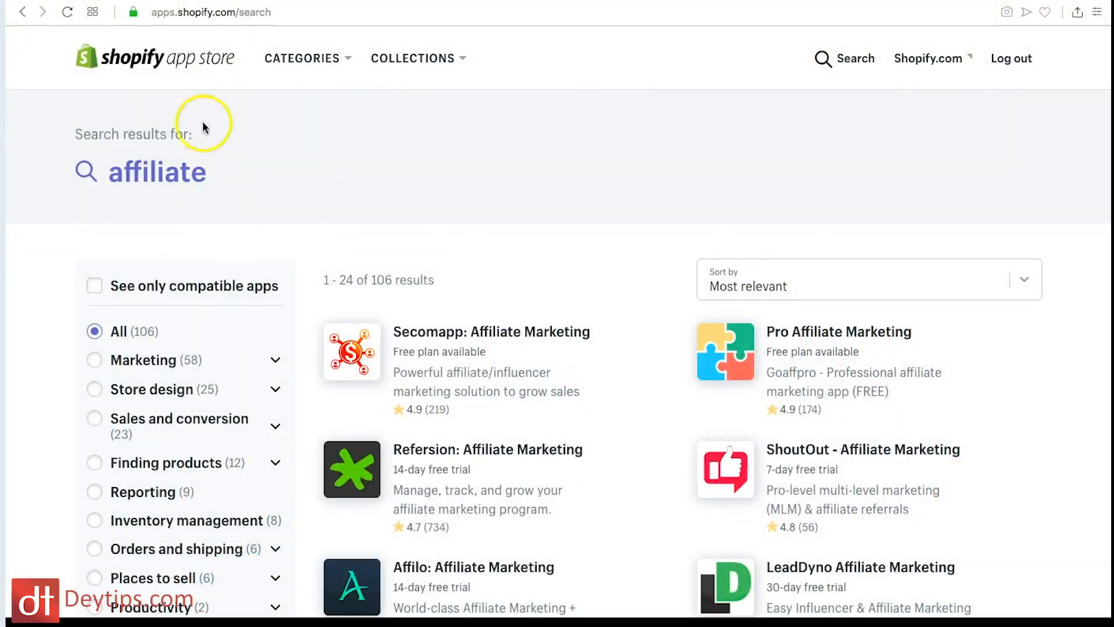
pyautogui.scroll(-4, 739, 271)
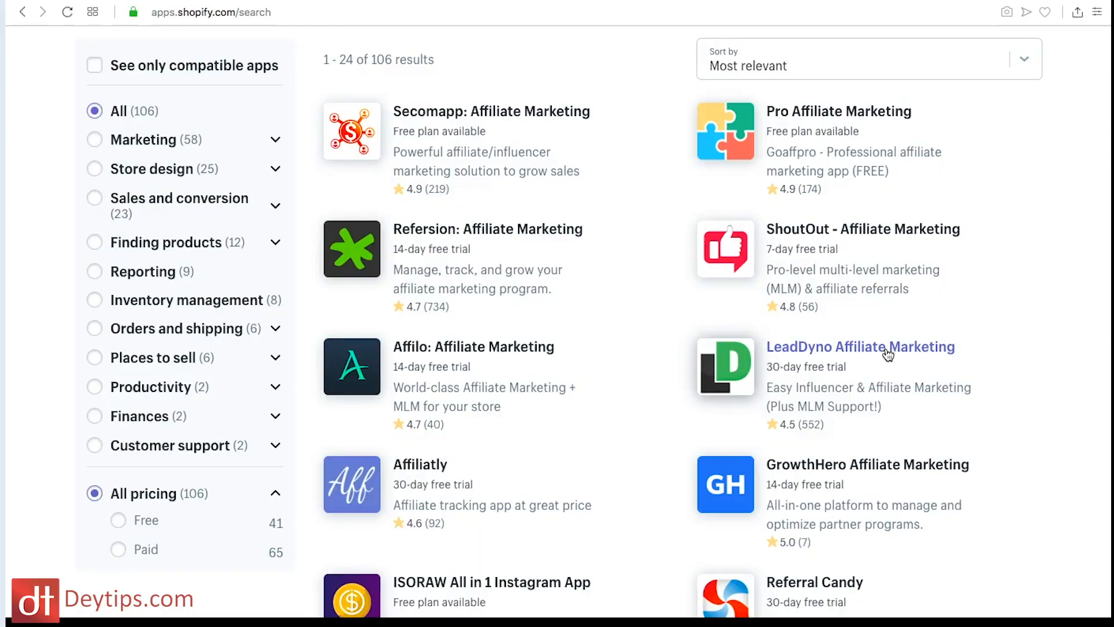
# Return to the store admin, review the online store's themes, blog posts and pages, and open the main menu from navigation
pyautogui.click(94, 5)
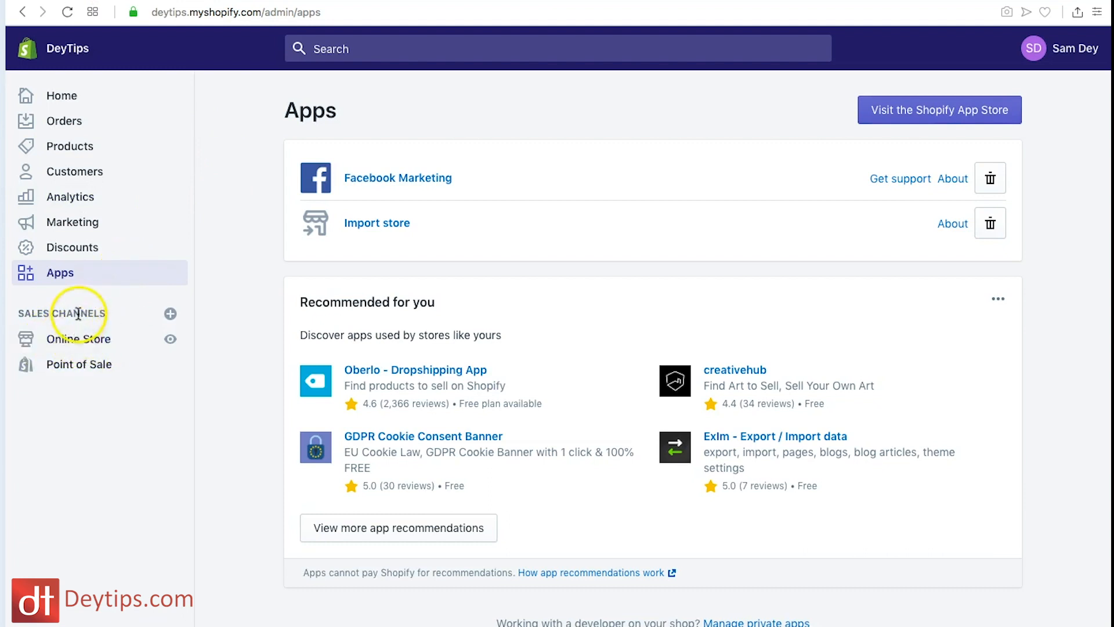
pyautogui.click(75, 345)
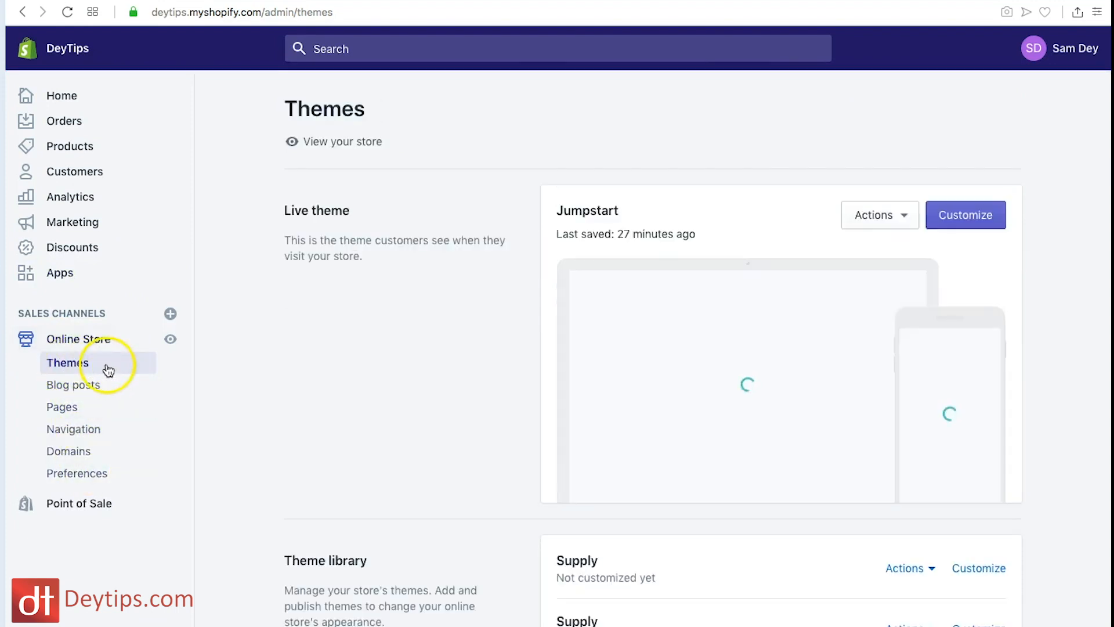
pyautogui.click(96, 389)
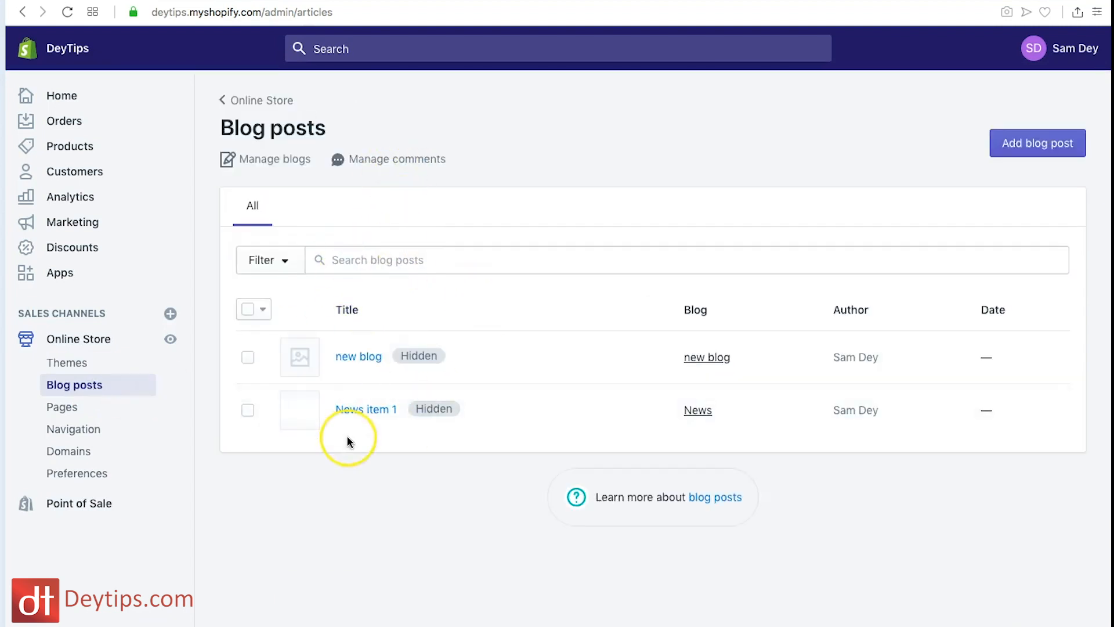
pyautogui.click(63, 406)
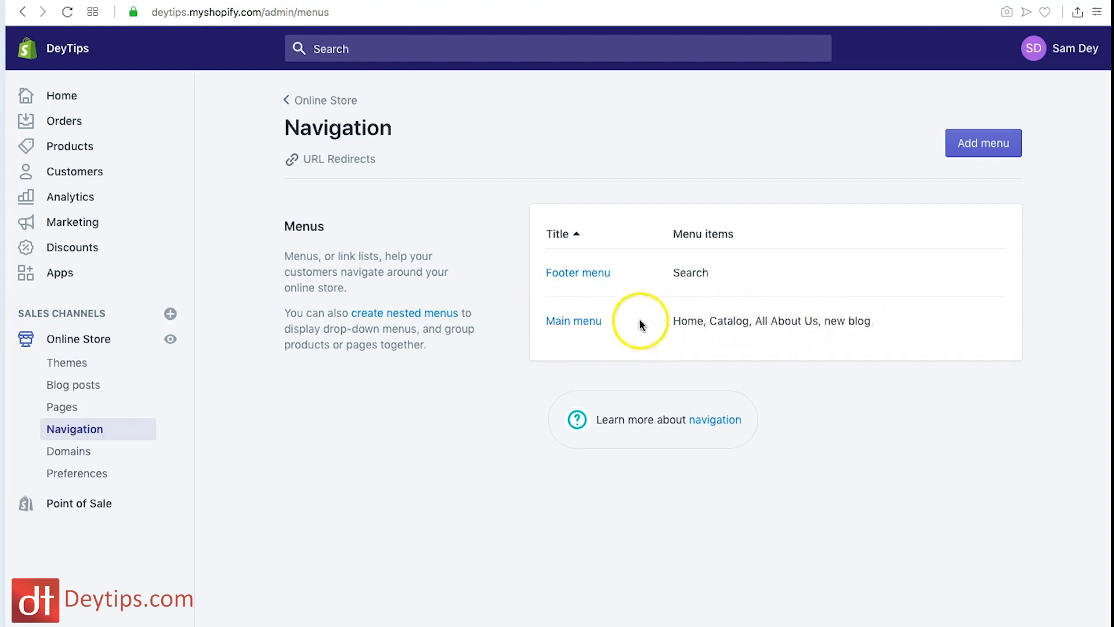
pyautogui.click(561, 325)
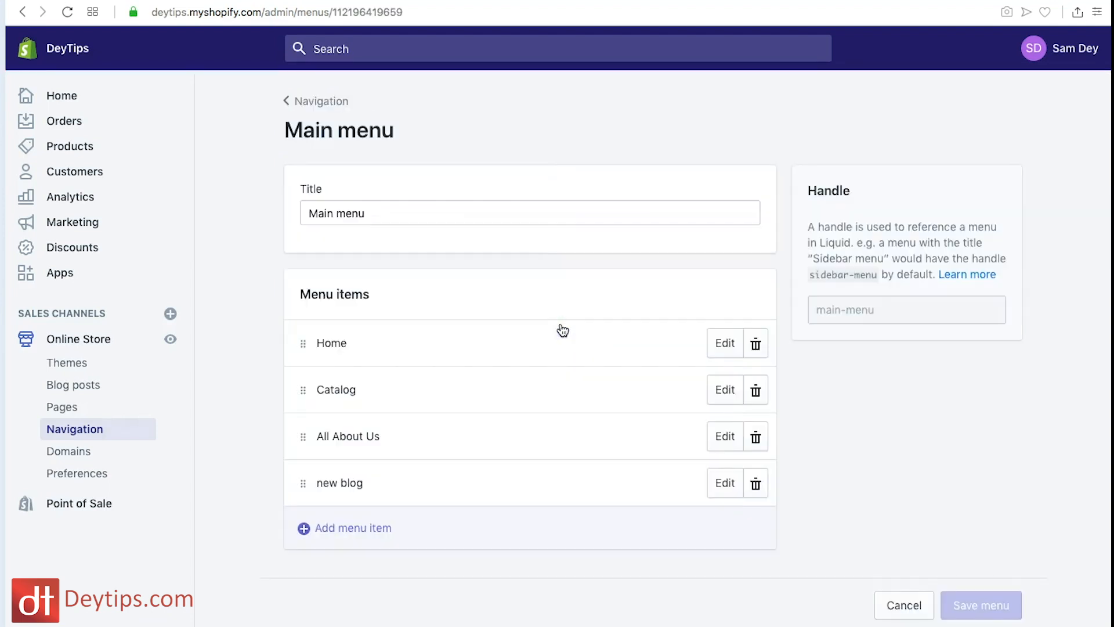
pyautogui.scroll(-2, 458, 310)
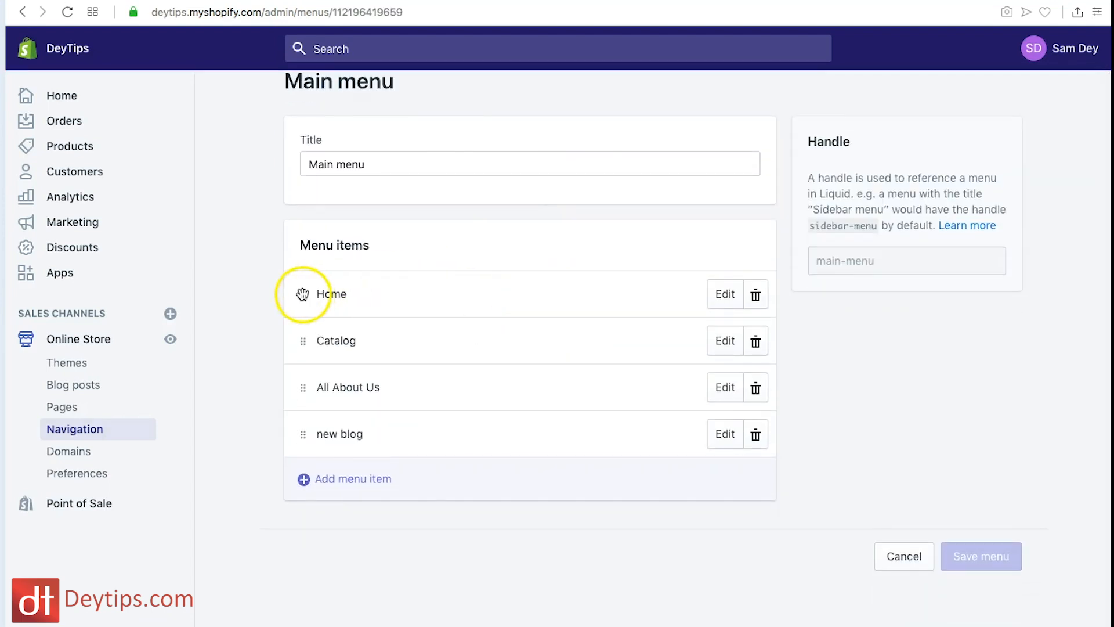
# Move the Home item to the end of the main menu and return it to first place
pyautogui.moveTo(300, 303); pyautogui.dragTo(308, 402)
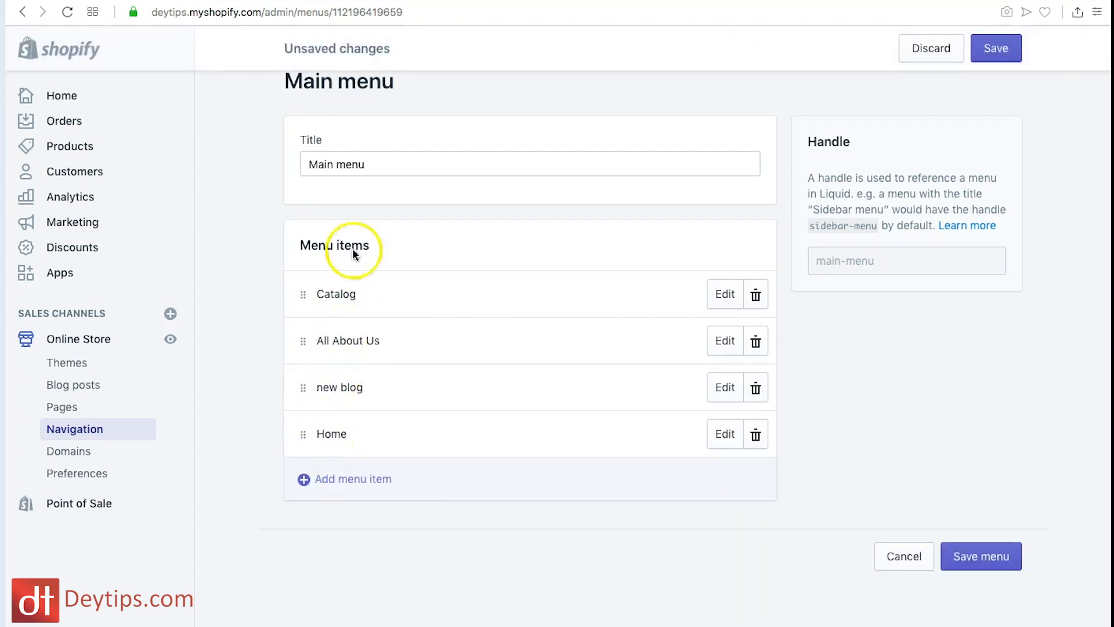
pyautogui.moveTo(297, 437); pyautogui.dragTo(328, 337)
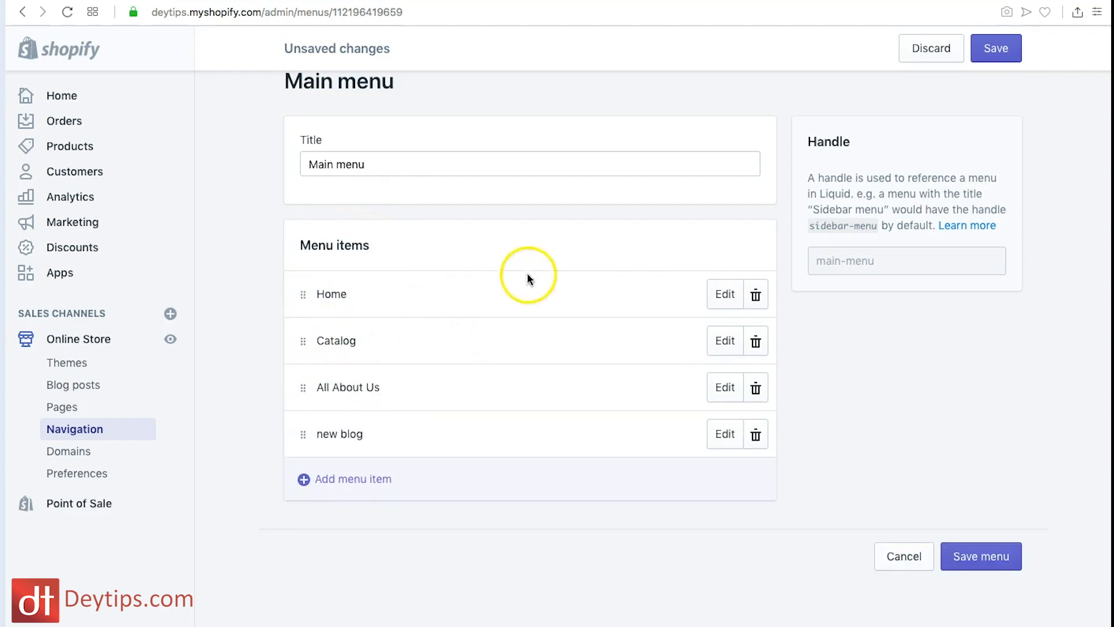
# Edit the Home menu item: clear its link, look through the link types, choose Home page again and cancel the edit
pyautogui.click(723, 296)
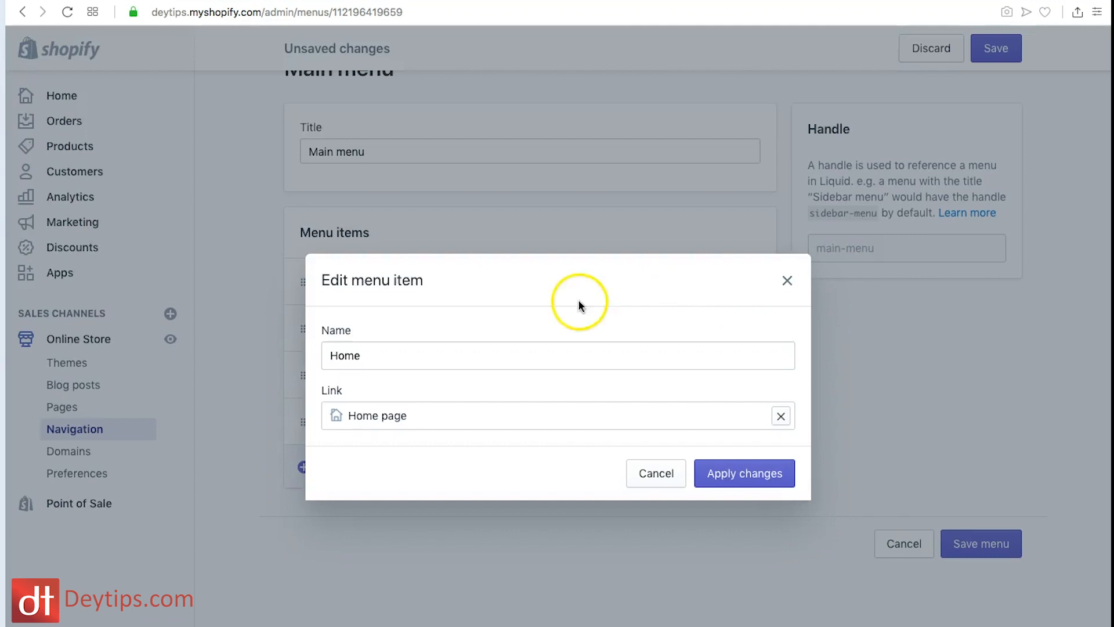
pyautogui.moveTo(375, 355); pyautogui.dragTo(298, 362)
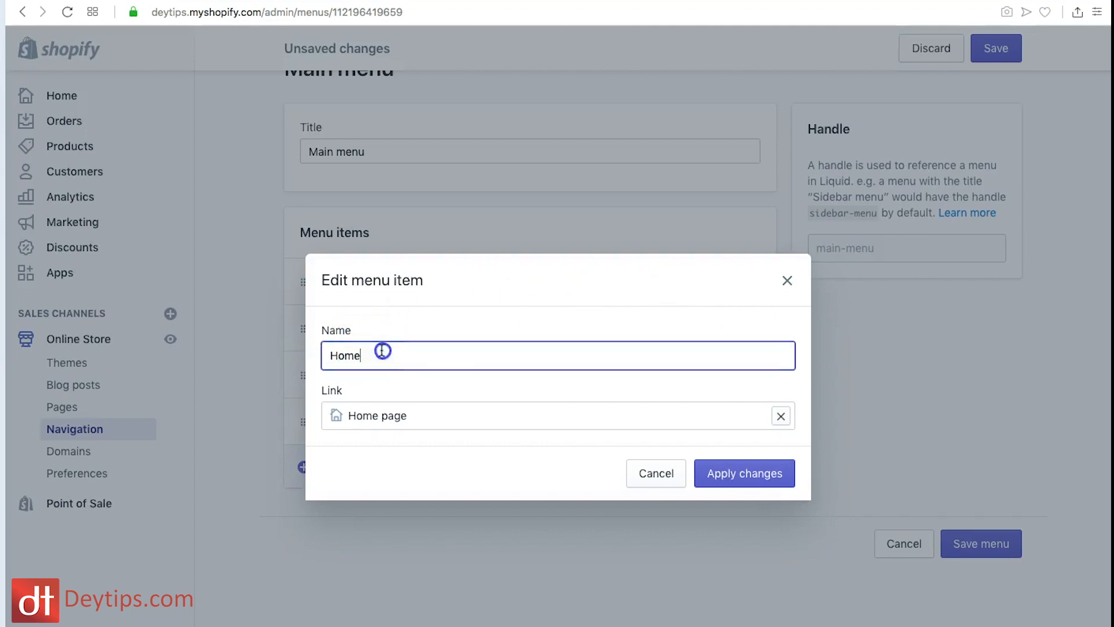
pyautogui.click(779, 418)
pyautogui.click(453, 402)
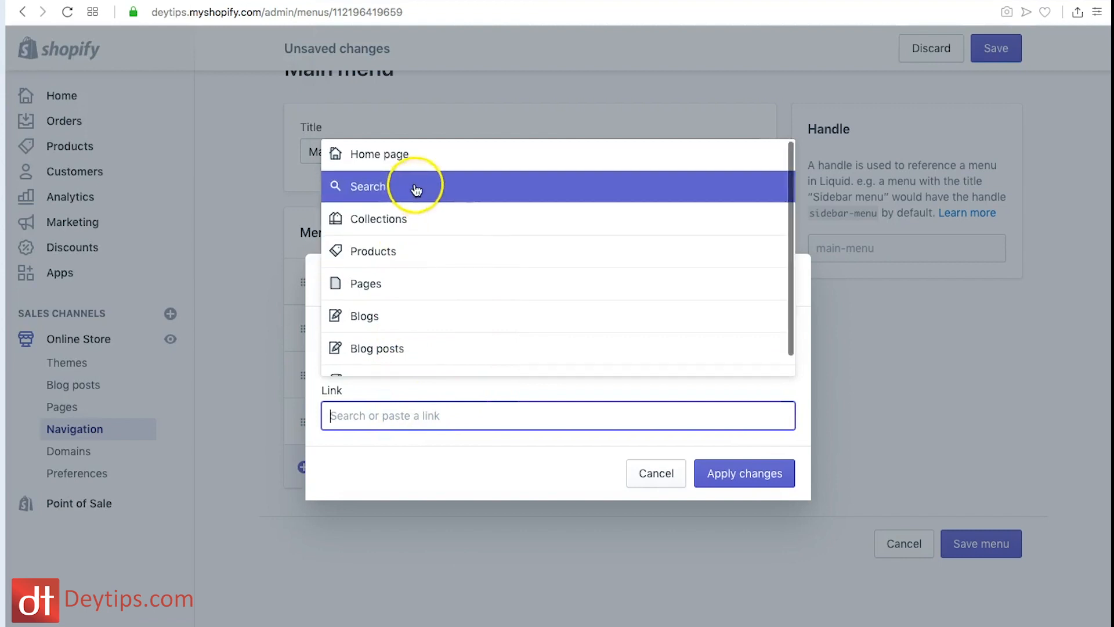
pyautogui.scroll(-1, 412, 290)
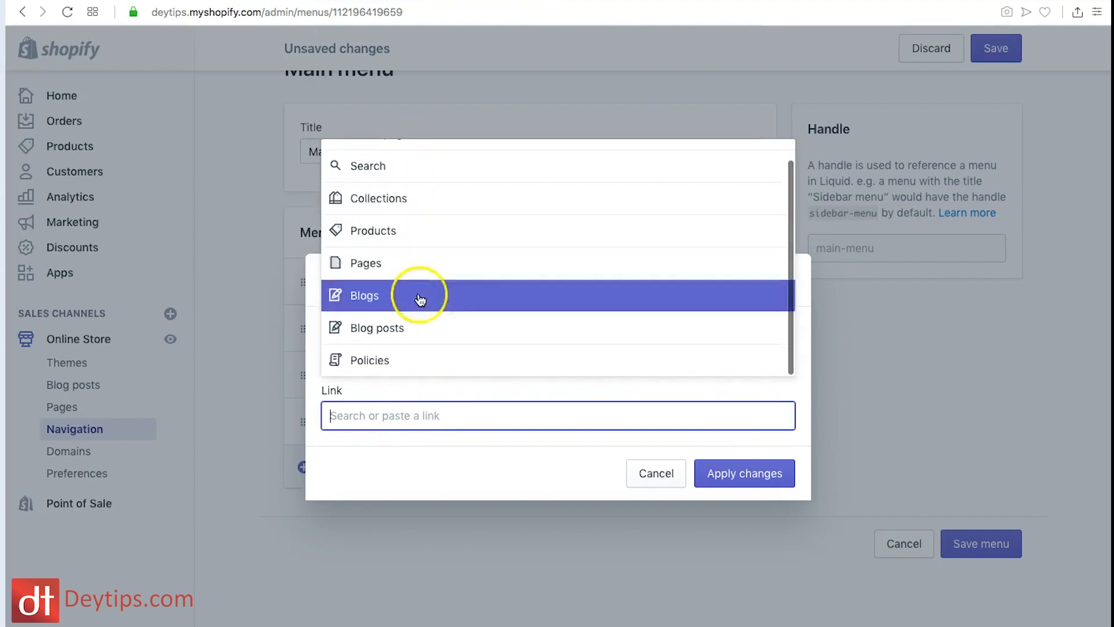
pyautogui.scroll(1, 419, 208)
pyautogui.click(394, 155)
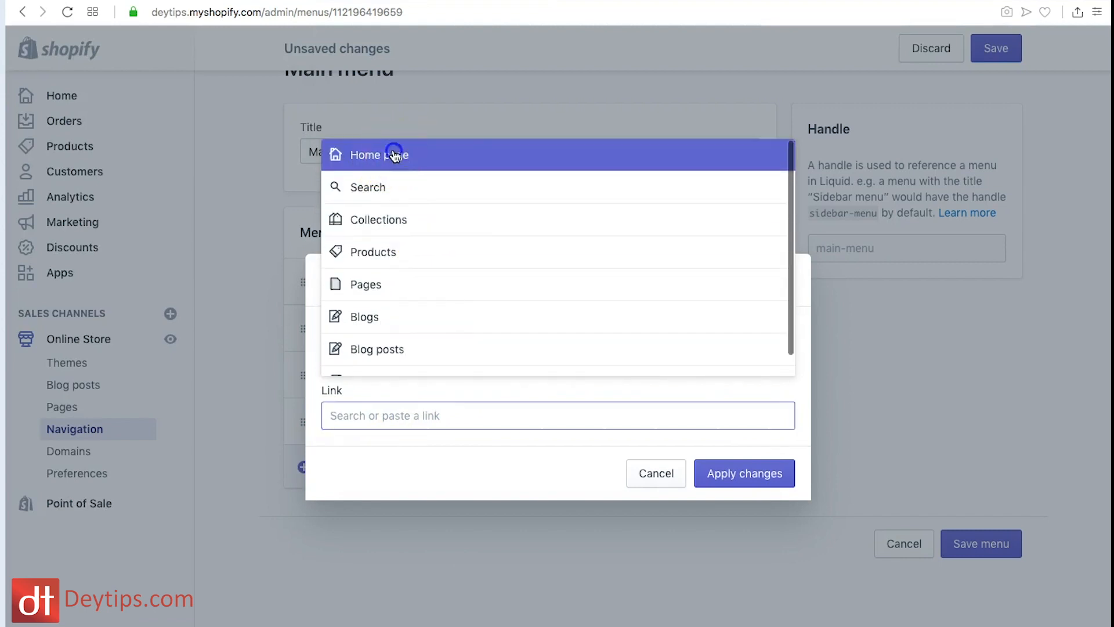
pyautogui.click(652, 473)
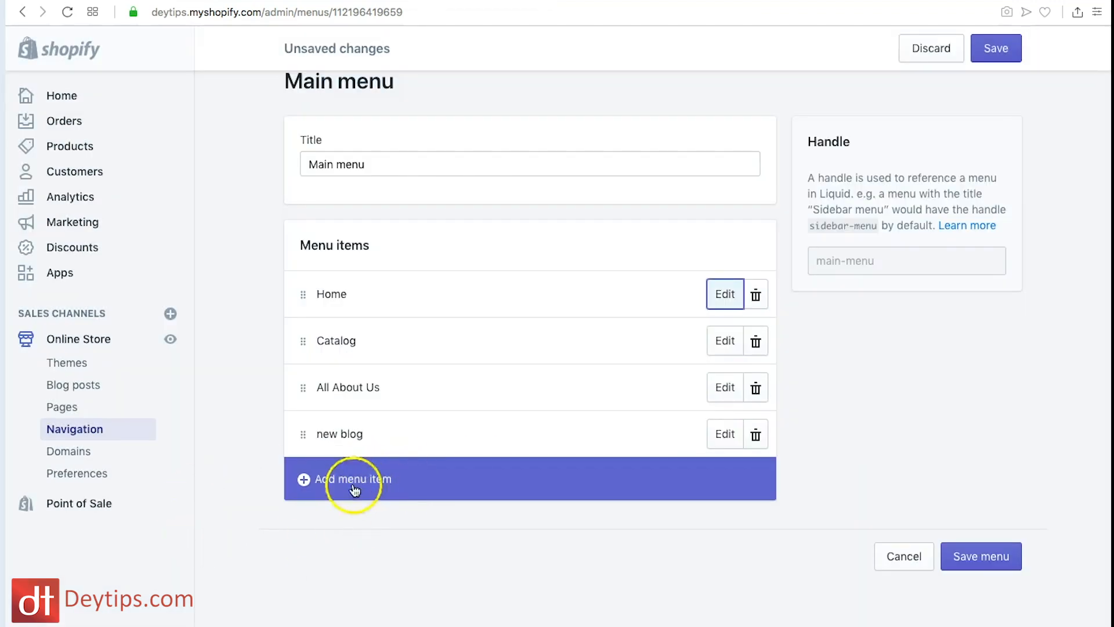
# Add an item named "new blog" to the main menu, with its link taken from Blog posts
pyautogui.click(386, 478)
pyautogui.click(369, 357)
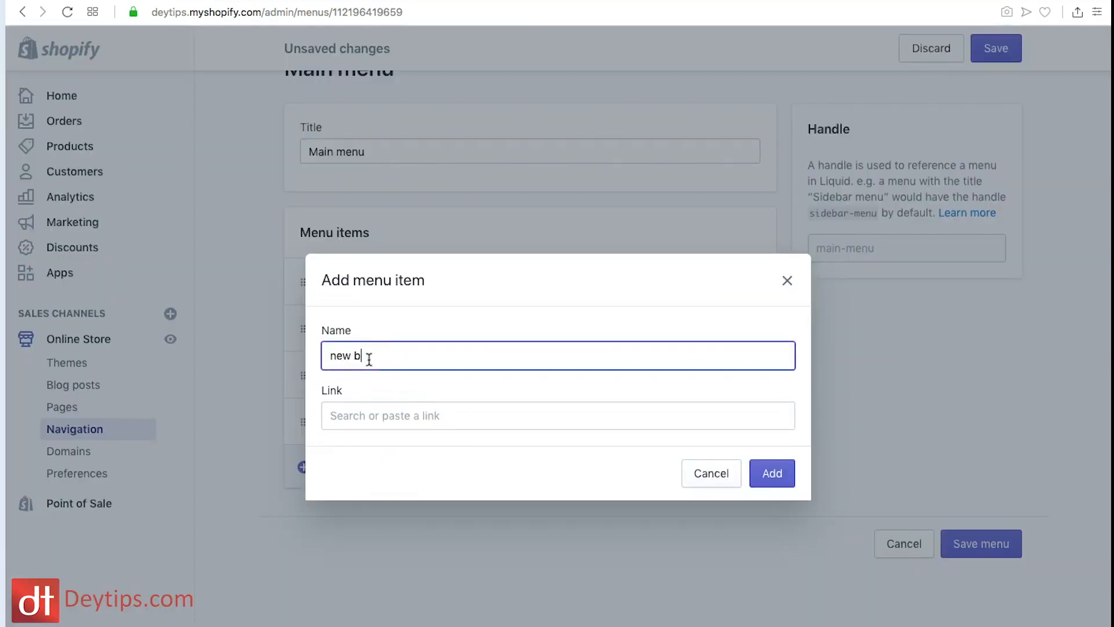
pyautogui.click(363, 420)
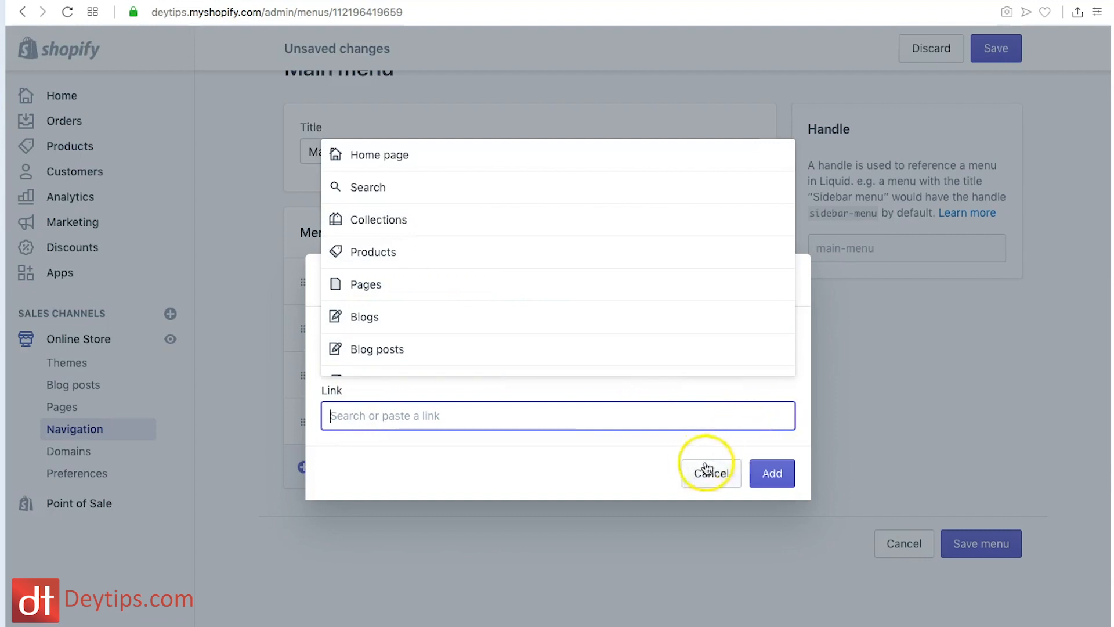
pyautogui.click(412, 349)
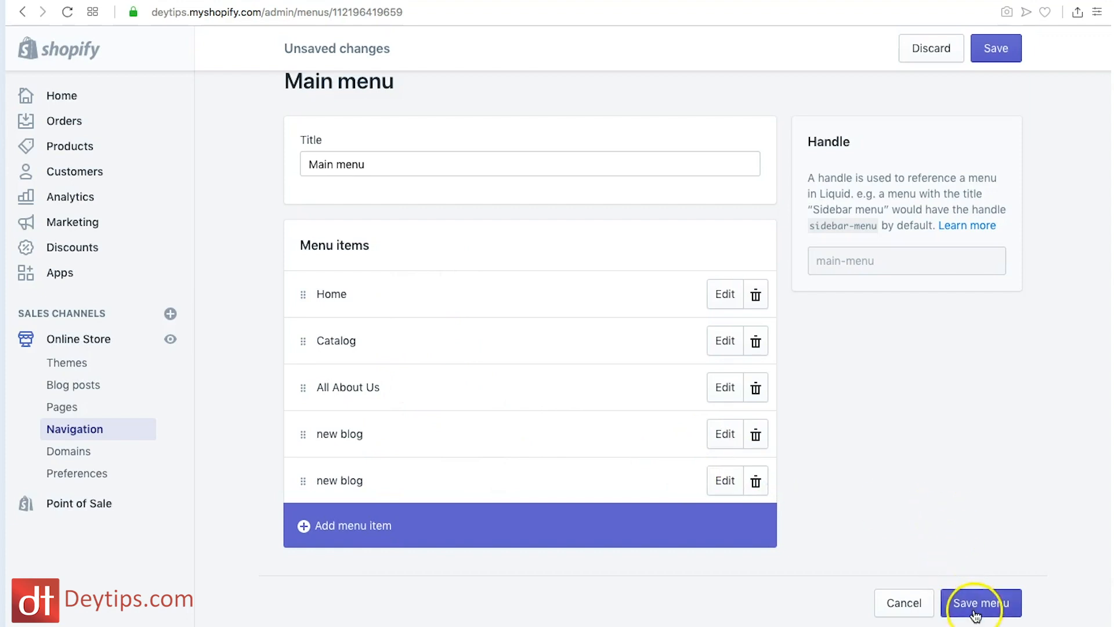
pyautogui.scroll(2, 903, 427)
pyautogui.scroll(-2, 893, 487)
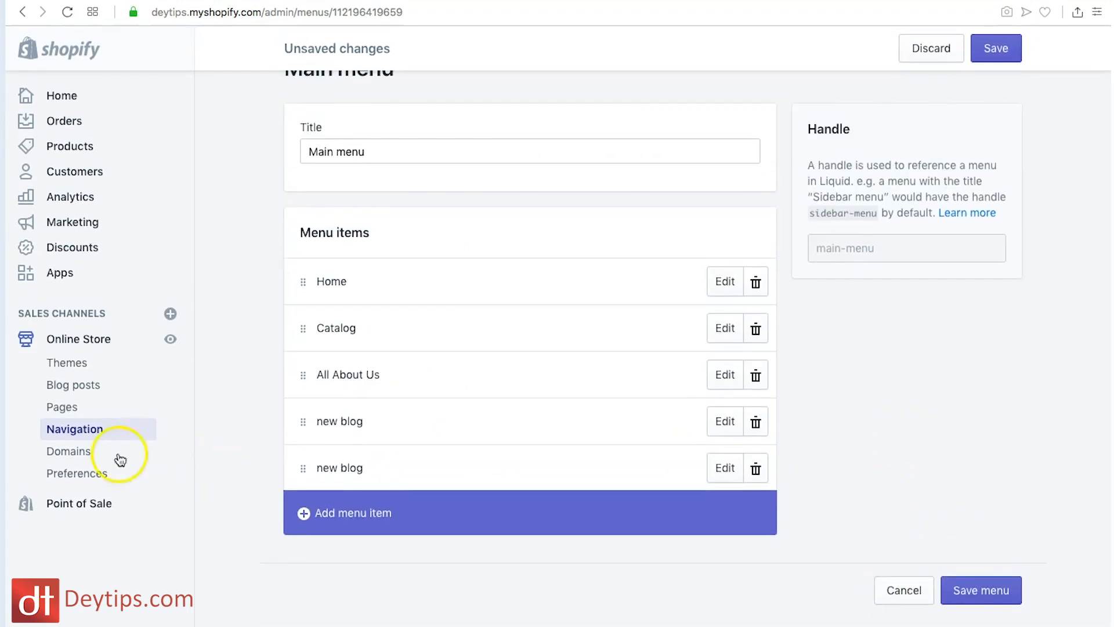
# Review the store's domain options, and examine the analytics, Facebook Pixel and password protection settings in the online store preferences
pyautogui.click(72, 450)
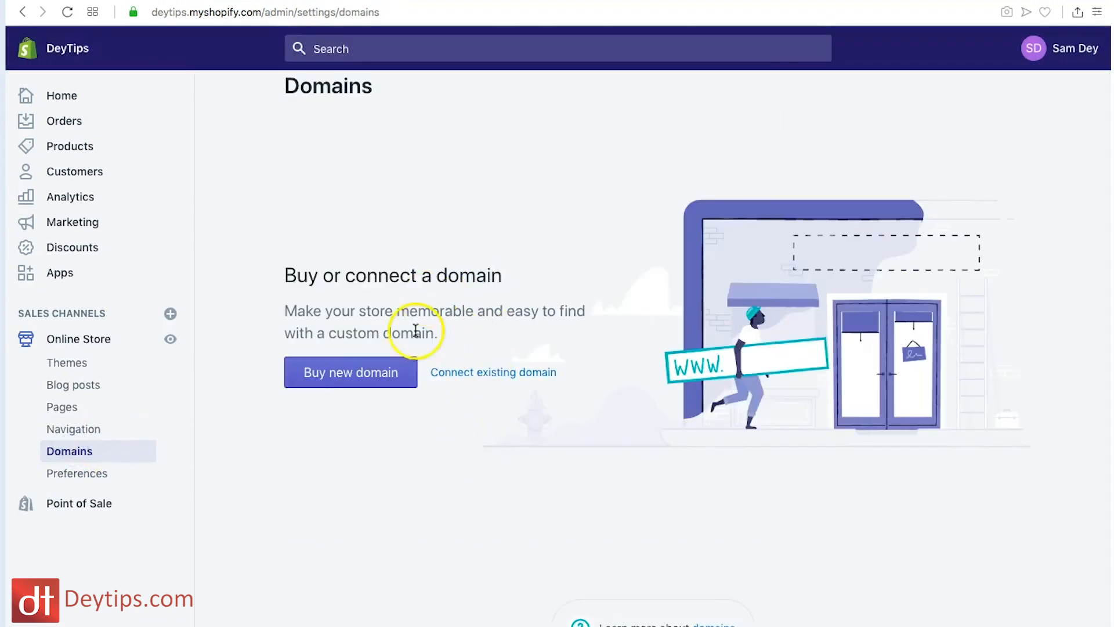
pyautogui.click(52, 479)
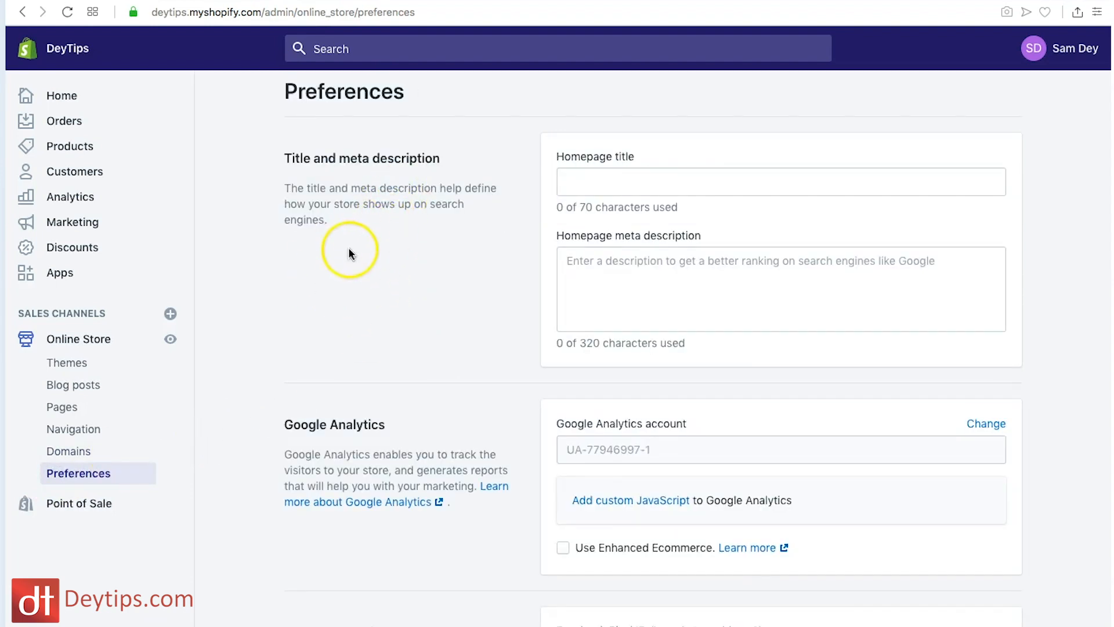
pyautogui.scroll(-10, 348, 249)
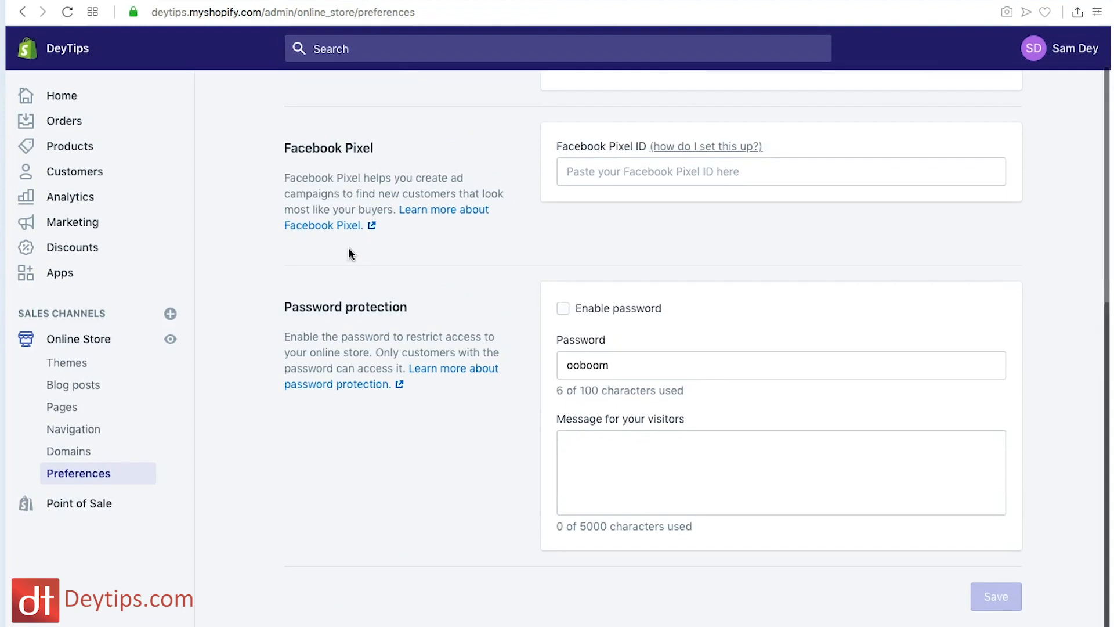
pyautogui.scroll(1, 348, 253)
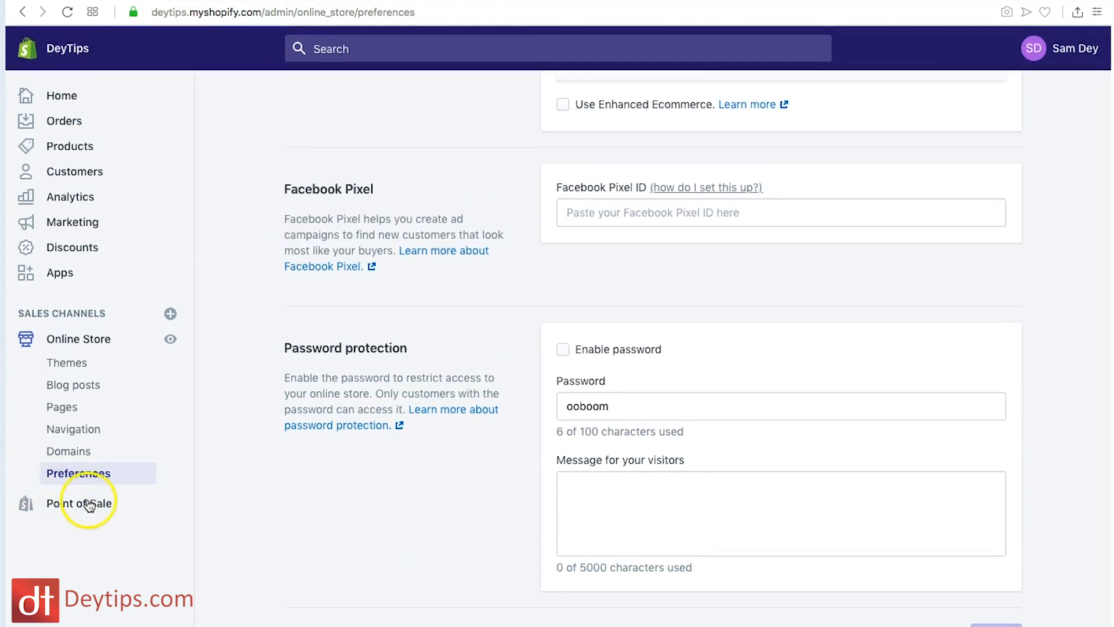